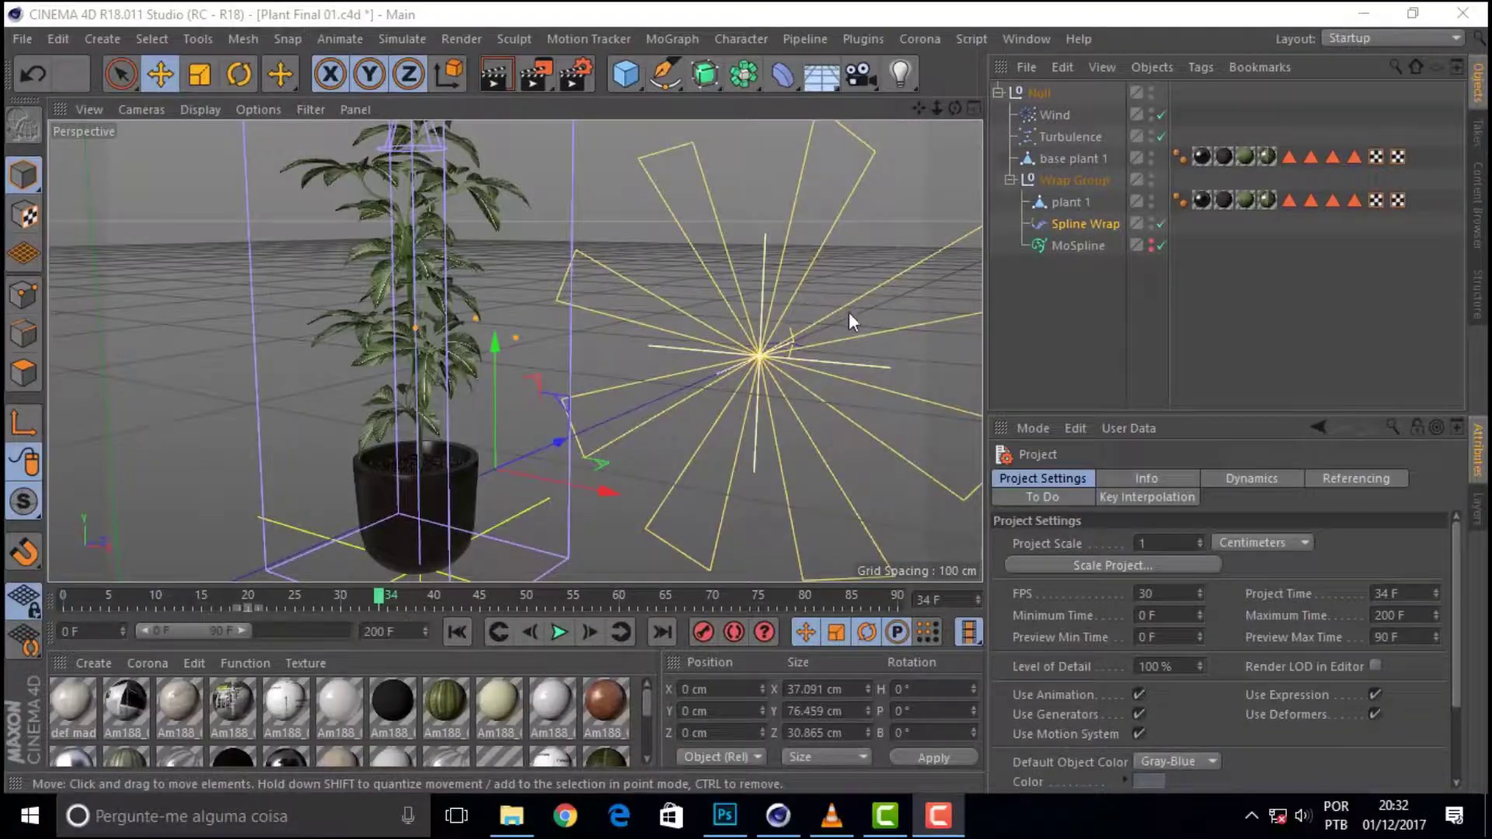
# Step: Orbit and scrub the finished plant scene to review how the plant sways
pyautogui.moveTo(955, 108); pyautogui.dragTo(590, 121)
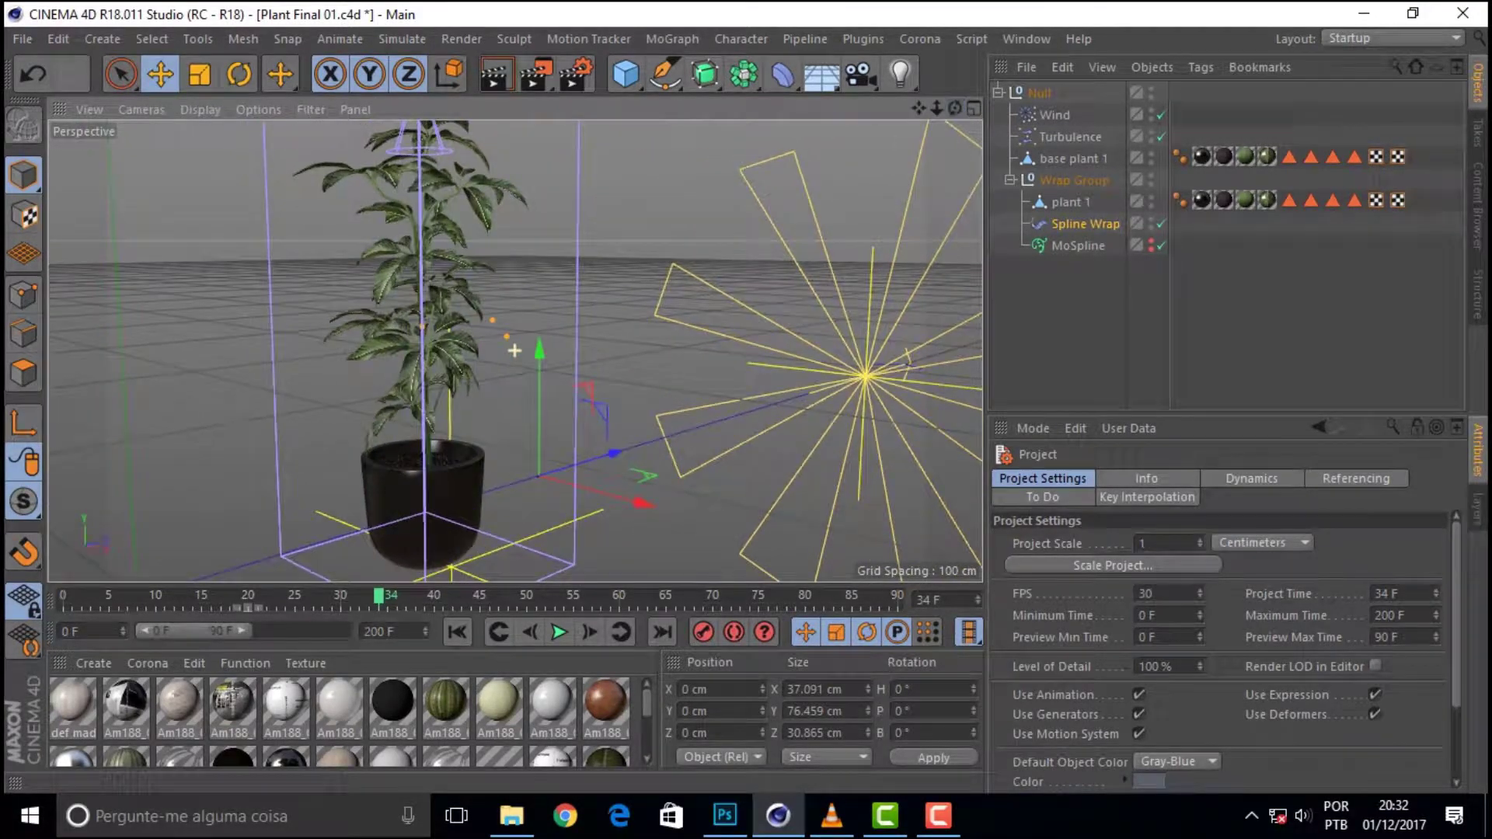
pyautogui.moveTo(918, 110); pyautogui.dragTo(847, 47)
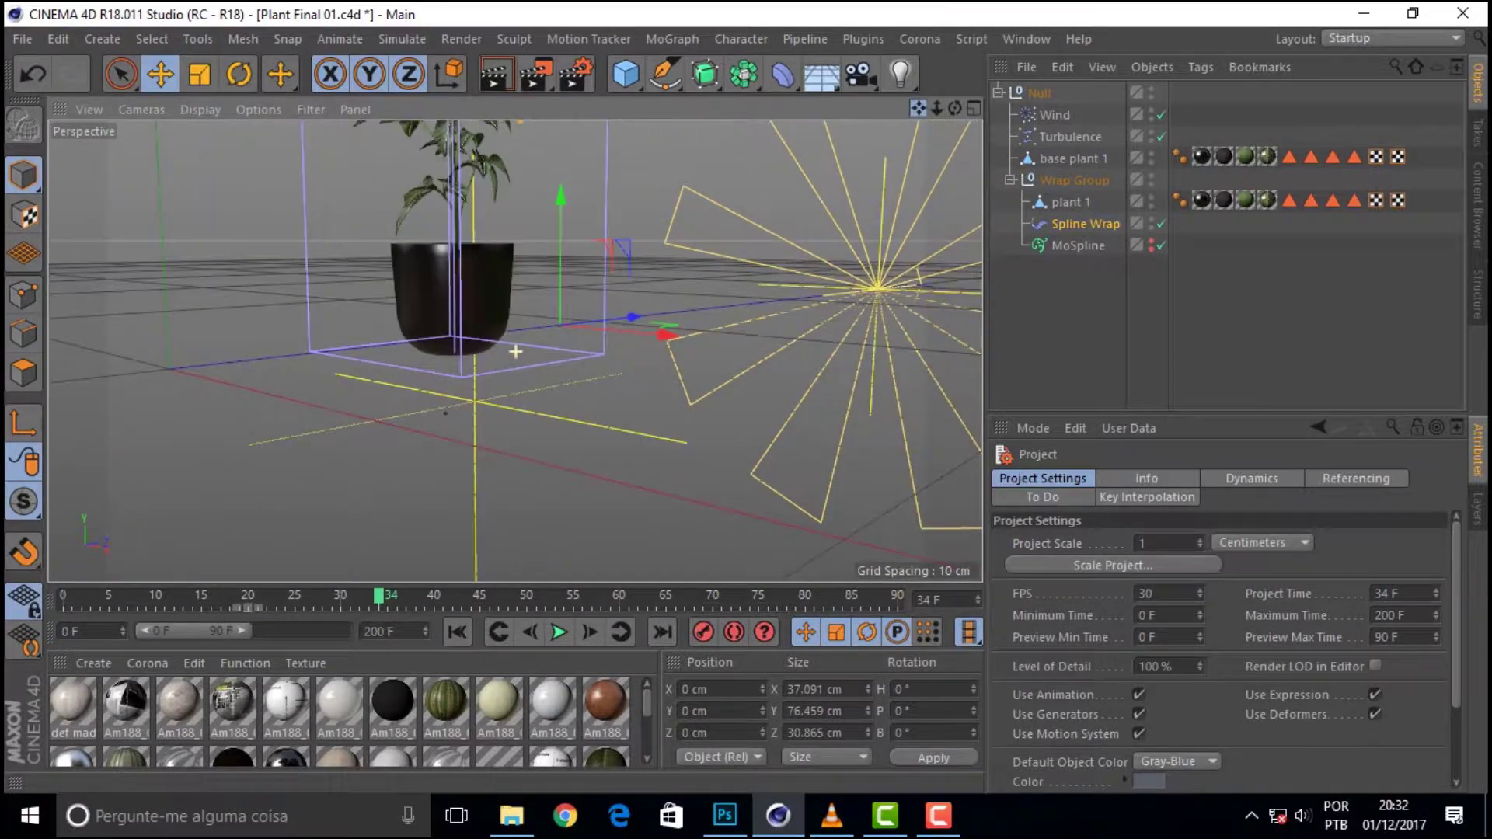
pyautogui.moveTo(955, 109)
pyautogui.mouseDown()
pyautogui.moveTo(902, 116)
pyautogui.moveTo(955, 109)
pyautogui.mouseUp()
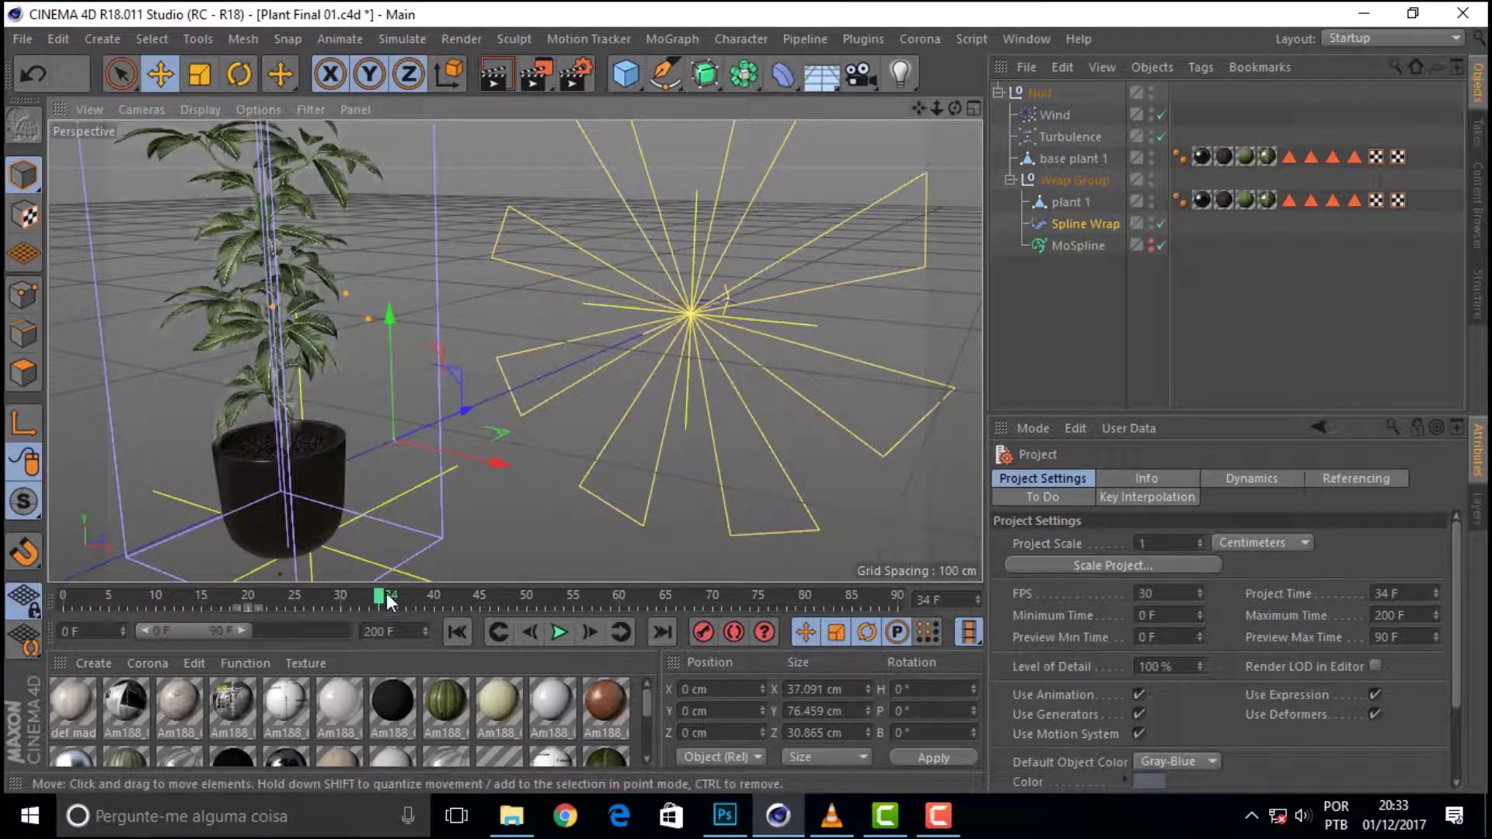
pyautogui.moveTo(378, 598)
pyautogui.mouseDown()
pyautogui.moveTo(151, 604)
pyautogui.moveTo(843, 584)
pyautogui.moveTo(171, 583)
pyautogui.moveTo(39, 604)
pyautogui.moveTo(261, 609)
pyautogui.mouseUp()
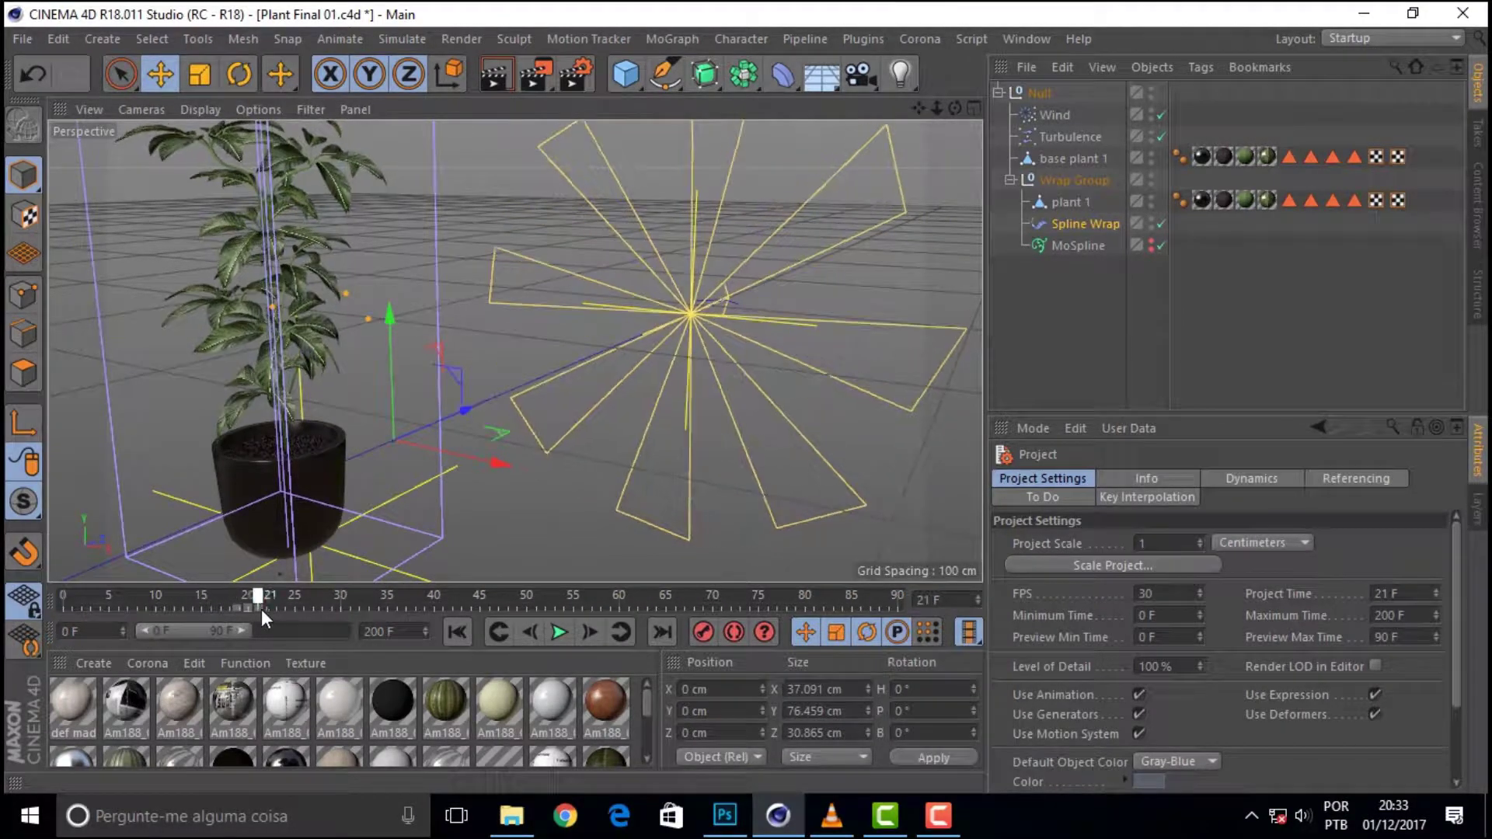
pyautogui.moveTo(917, 108); pyautogui.dragTo(917, 108)
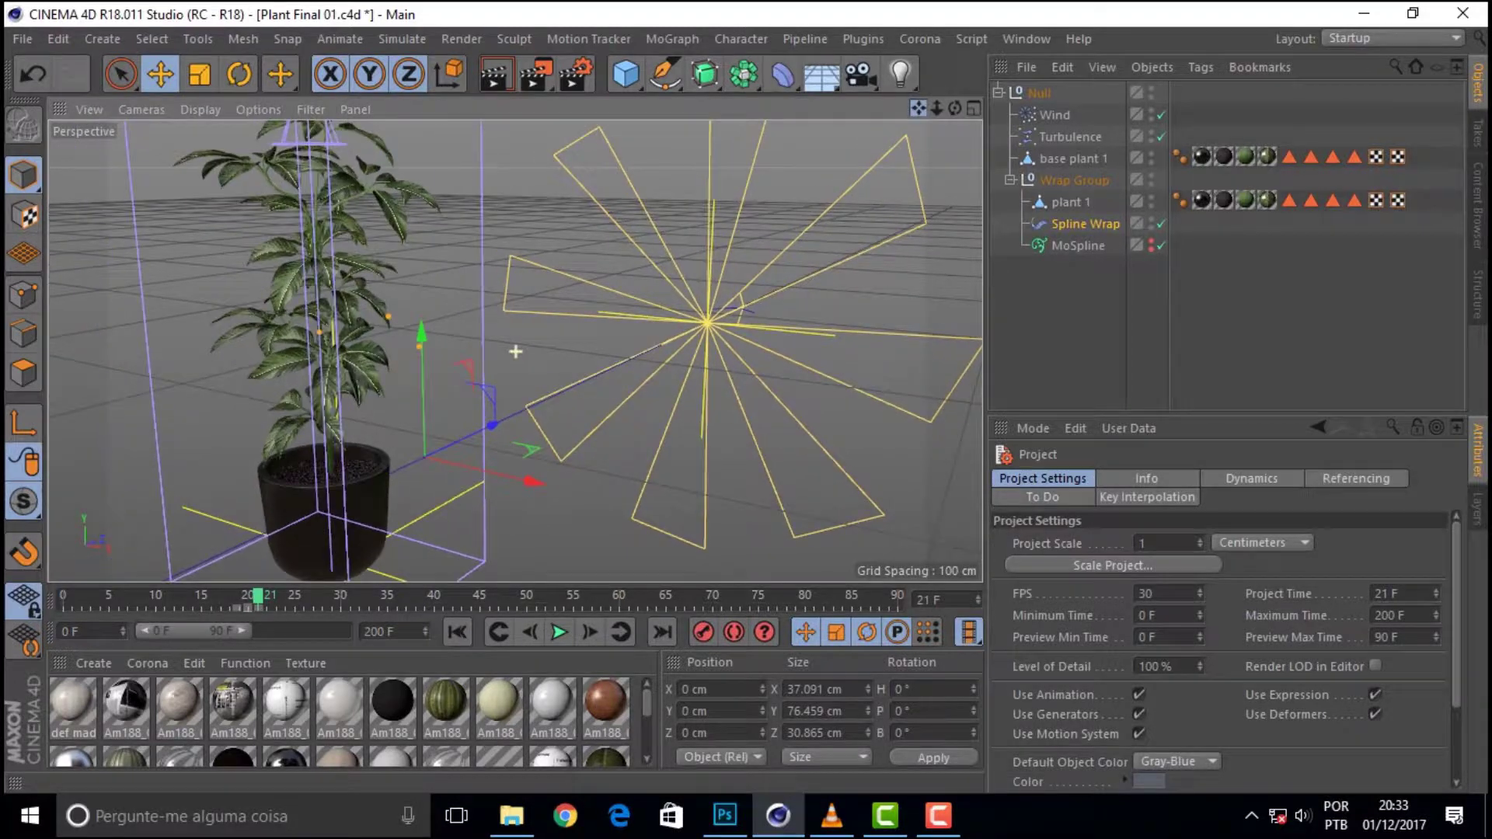
pyautogui.moveTo(515, 351); pyautogui.dragTo(569, 336)
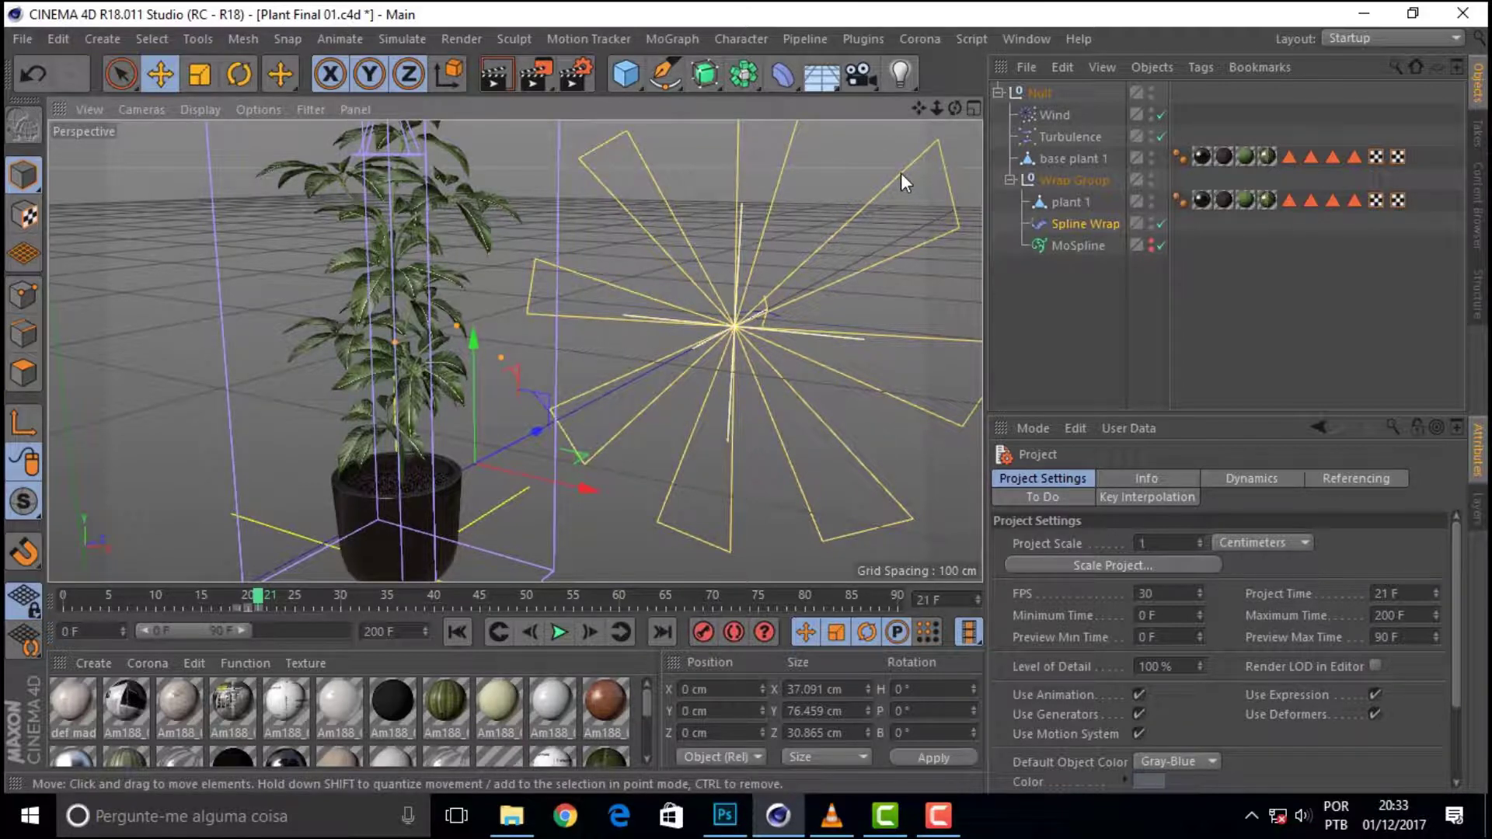
pyautogui.moveTo(259, 608); pyautogui.dragTo(227, 604)
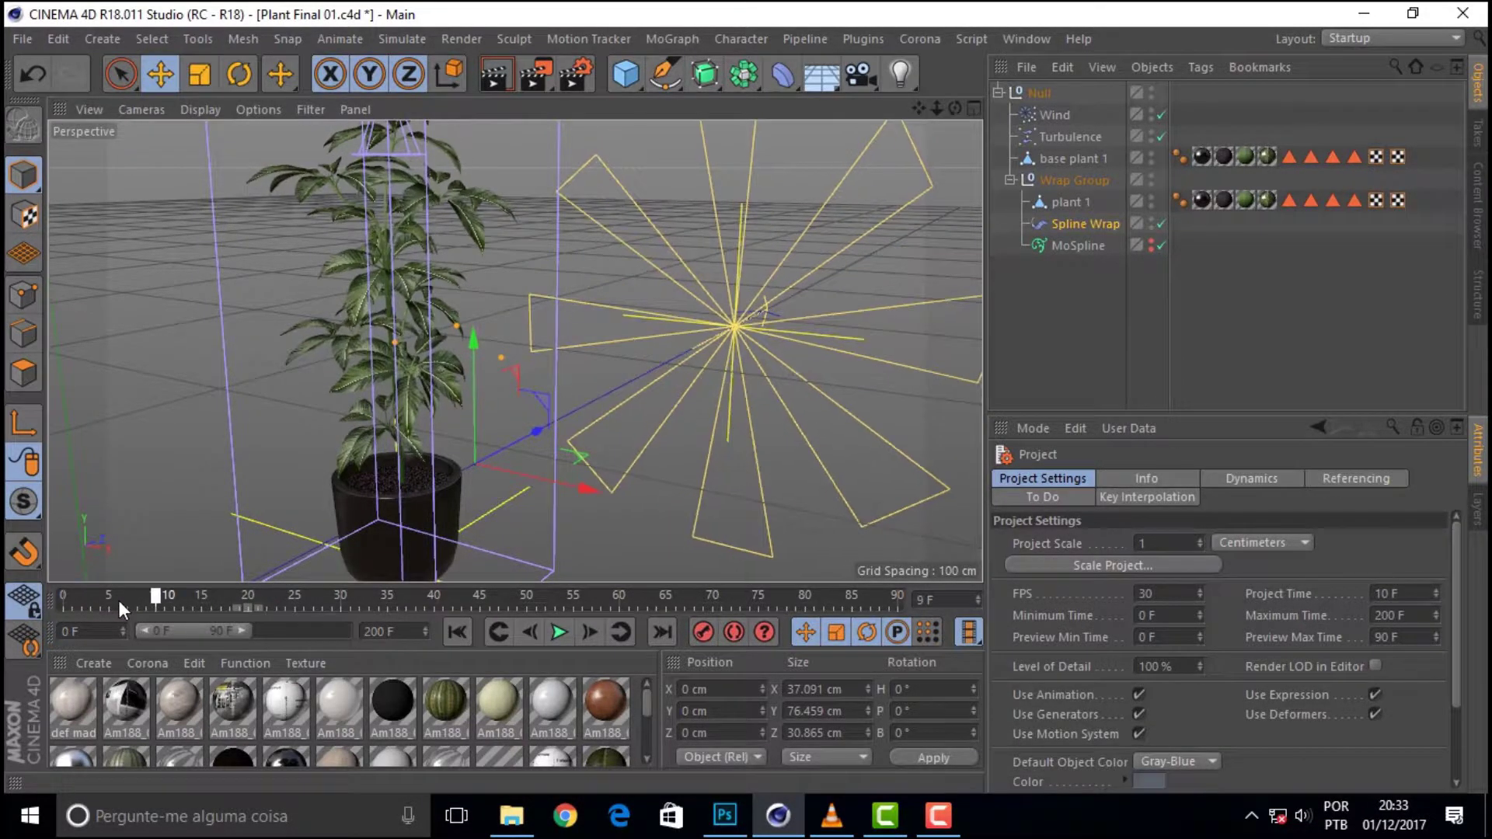
pyautogui.moveTo(227, 605); pyautogui.dragTo(368, 600)
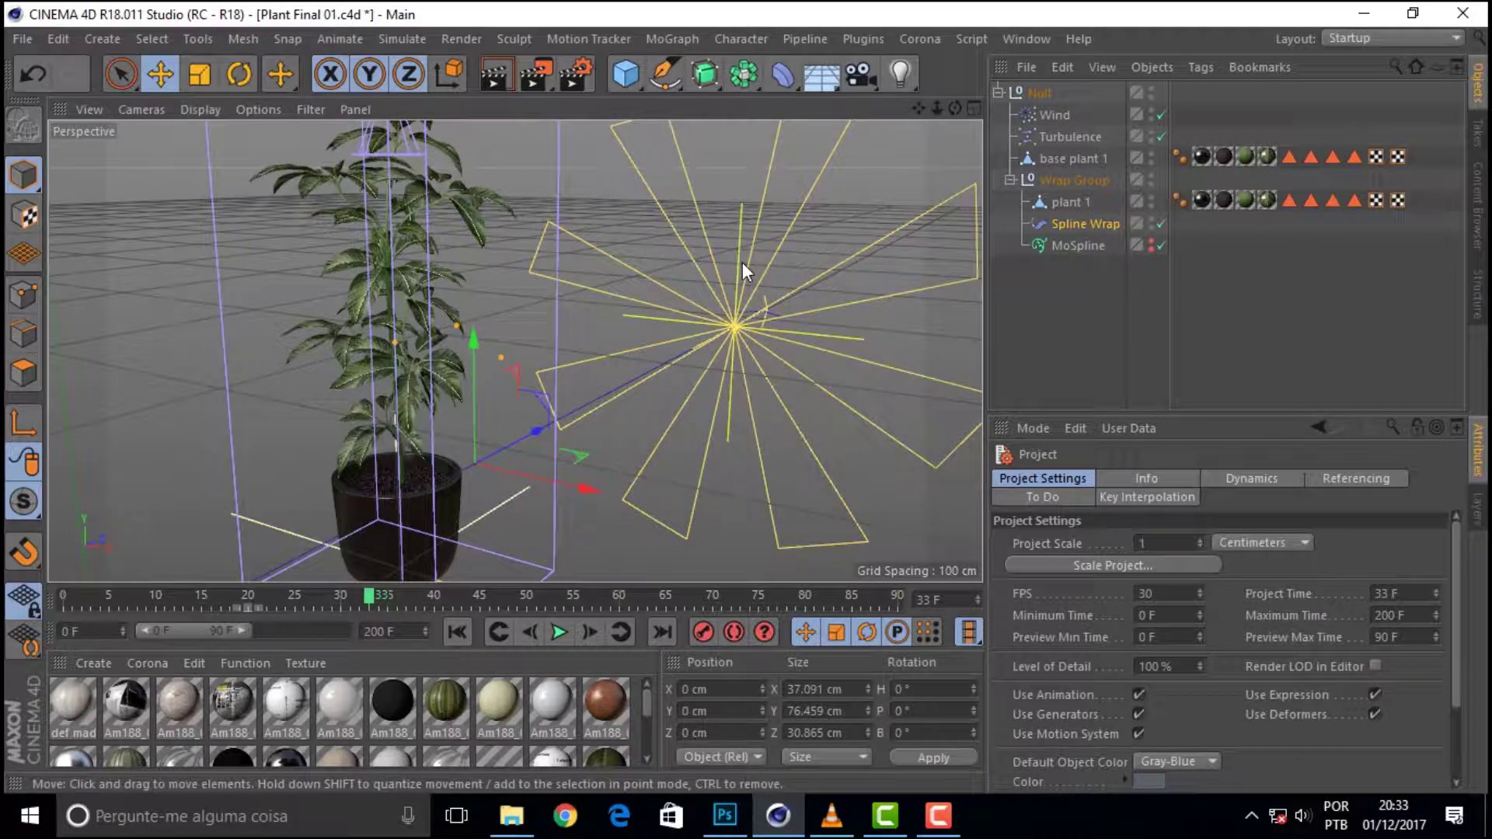
pyautogui.moveTo(955, 107); pyautogui.dragTo(839, 179)
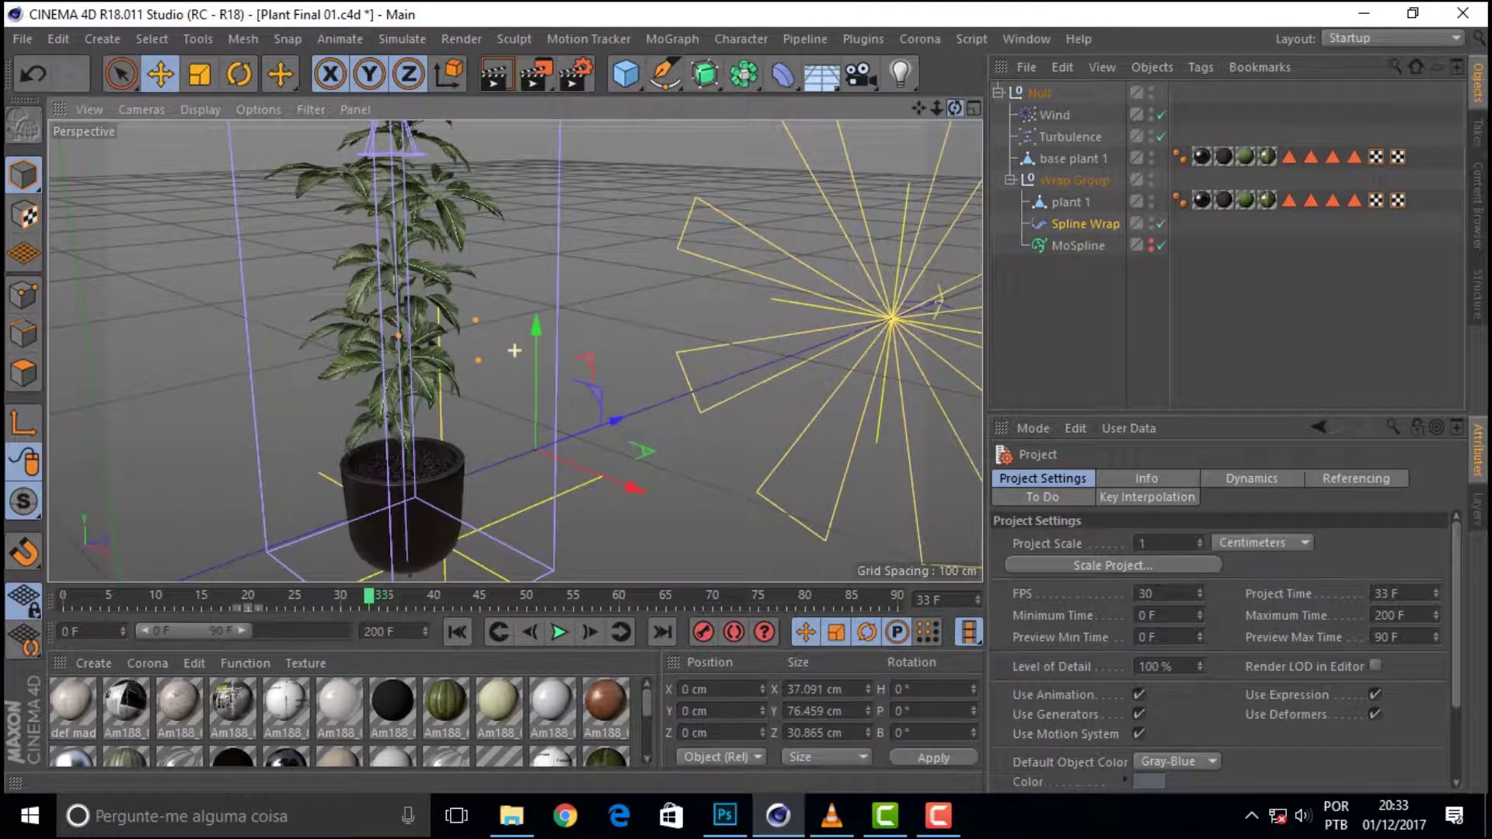
pyautogui.moveTo(917, 107); pyautogui.dragTo(453, 477)
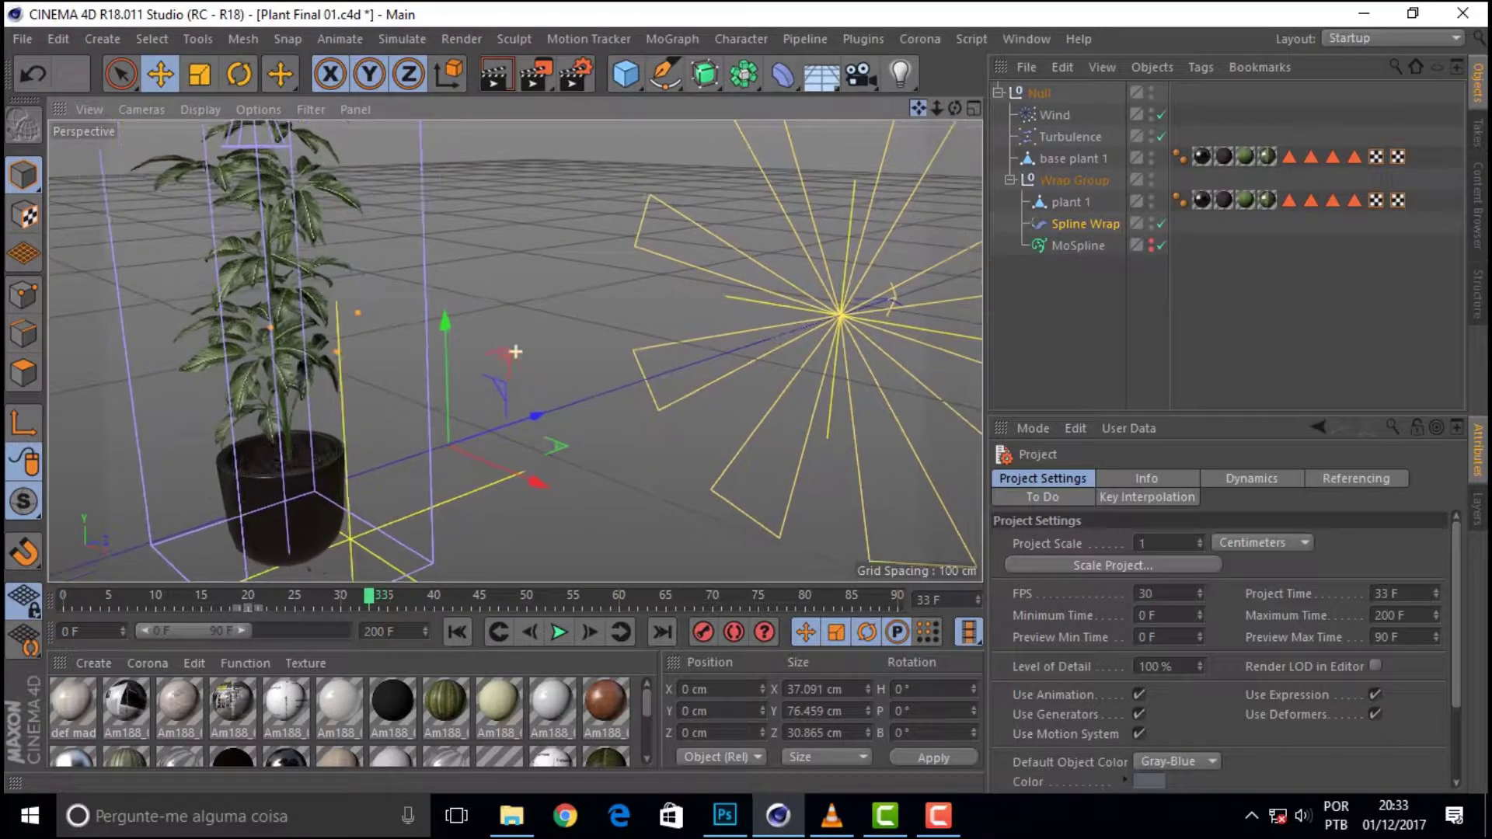
pyautogui.moveTo(369, 598)
pyautogui.mouseDown()
pyautogui.moveTo(231, 599)
pyautogui.moveTo(609, 569)
pyautogui.moveTo(223, 567)
pyautogui.mouseUp()
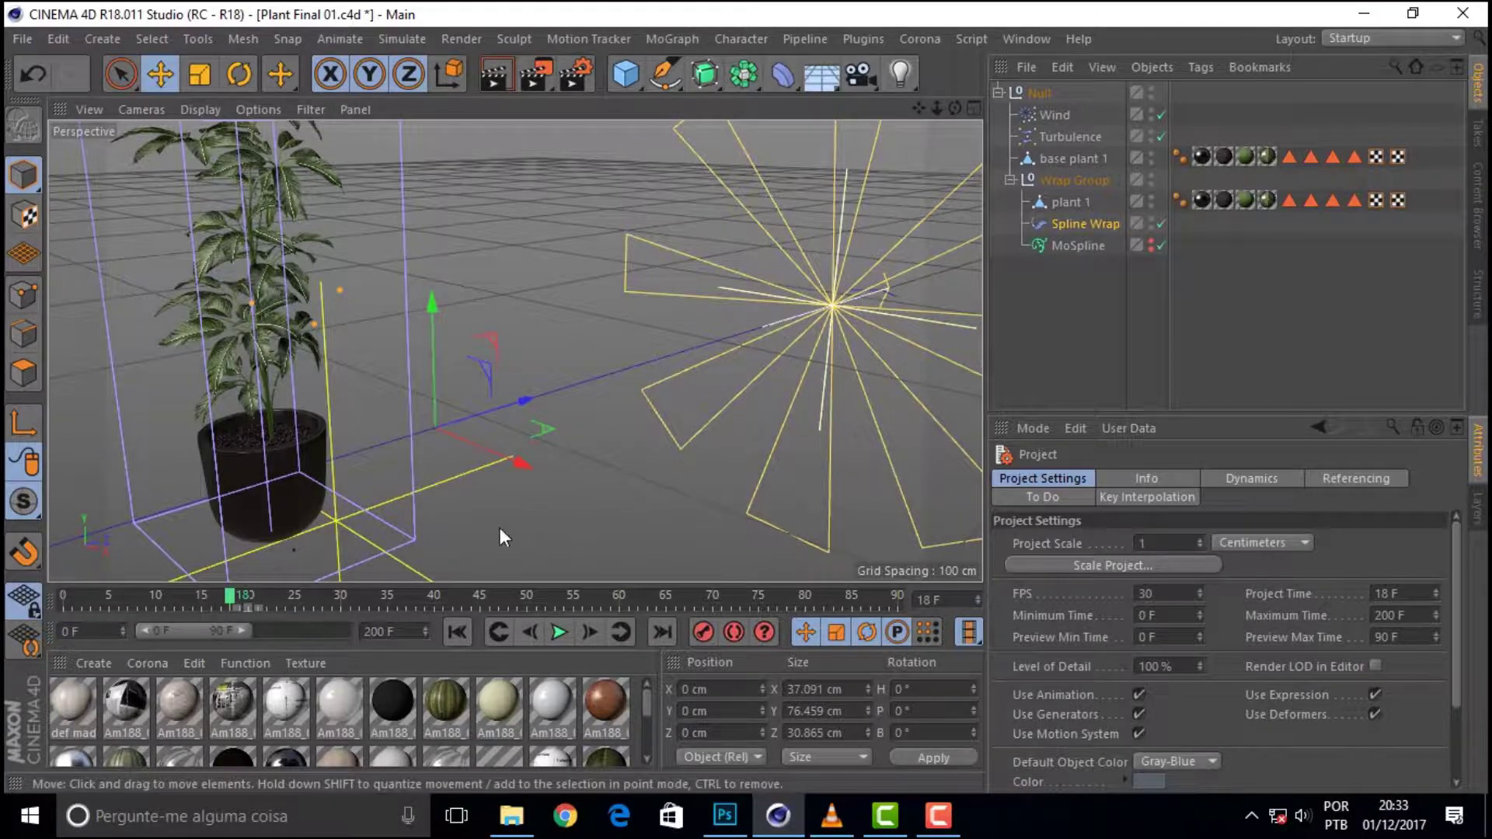
# Step: Keep previewing the sway from new angles across frames 0 to about 46
pyautogui.moveTo(234, 602)
pyautogui.mouseDown()
pyautogui.moveTo(324, 618)
pyautogui.moveTo(155, 608)
pyautogui.moveTo(370, 610)
pyautogui.mouseUp()
pyautogui.moveTo(956, 108)
pyautogui.mouseDown()
pyautogui.moveTo(933, 116)
pyautogui.moveTo(955, 108)
pyautogui.mouseUp()
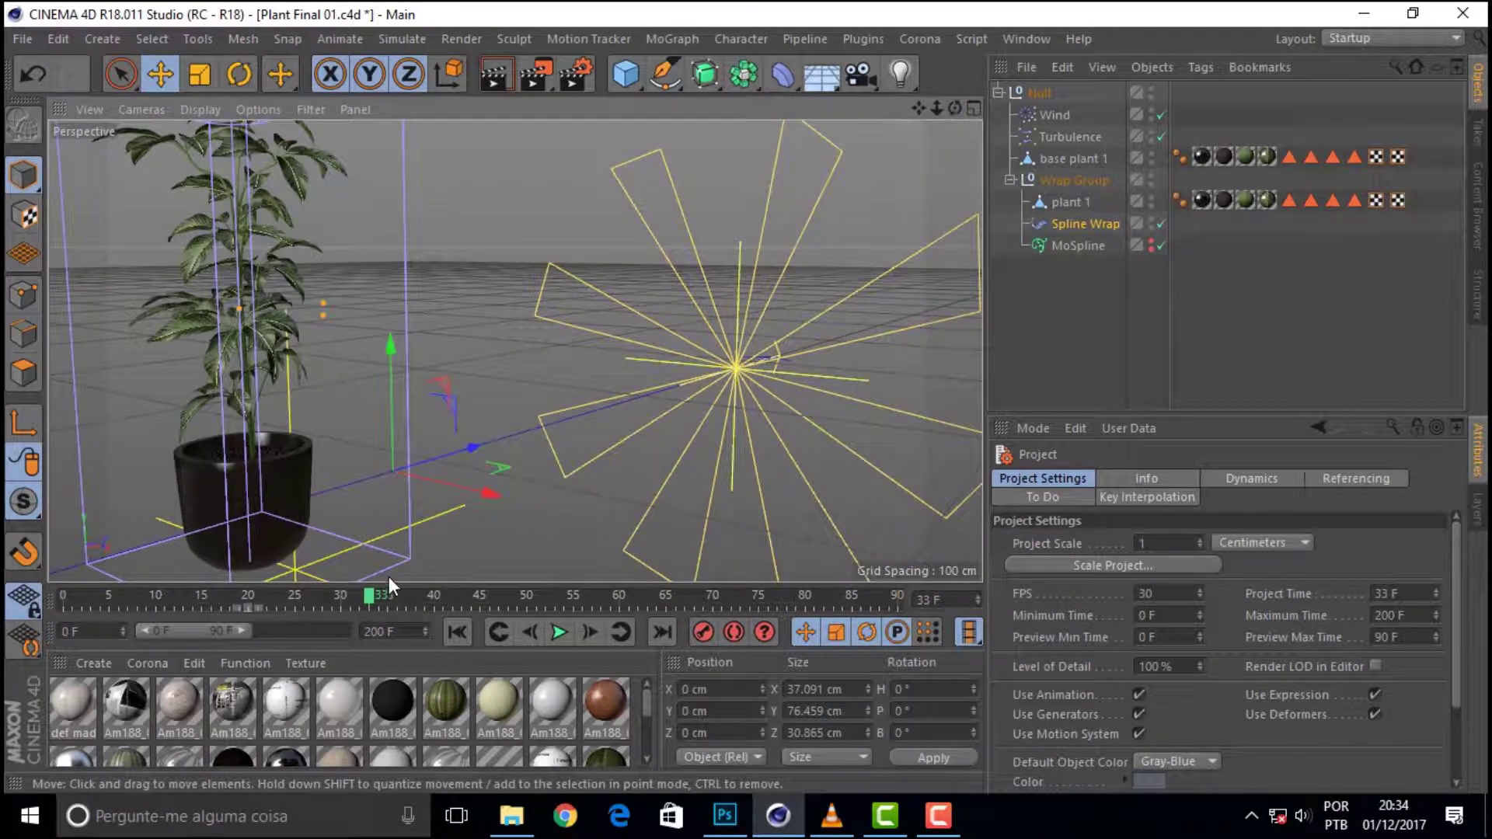
pyautogui.moveTo(370, 593)
pyautogui.mouseDown()
pyautogui.moveTo(66, 603)
pyautogui.moveTo(374, 609)
pyautogui.moveTo(527, 594)
pyautogui.moveTo(220, 598)
pyautogui.mouseUp()
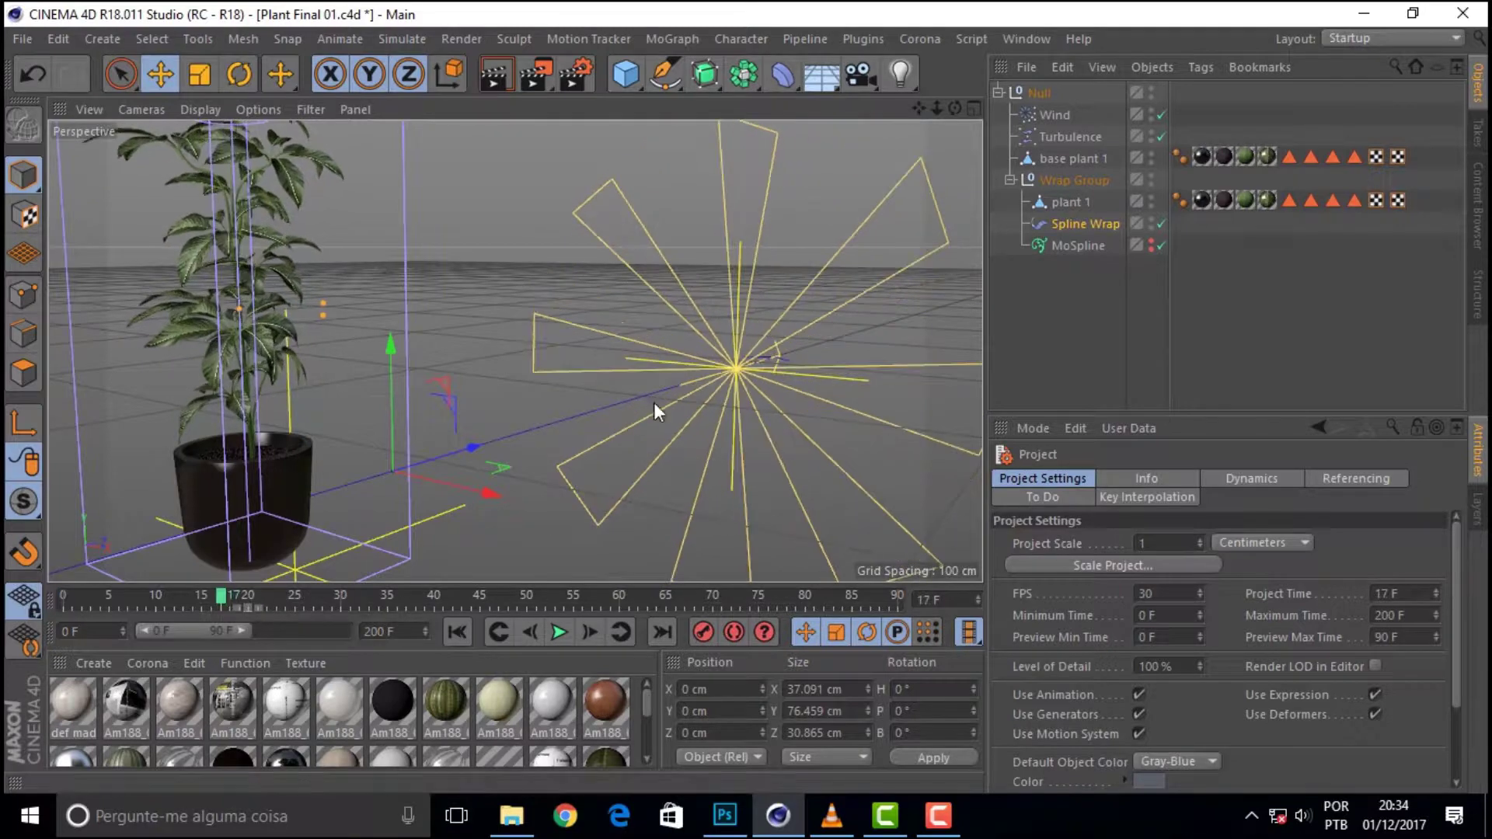
pyautogui.moveTo(918, 108); pyautogui.dragTo(1111, 117)
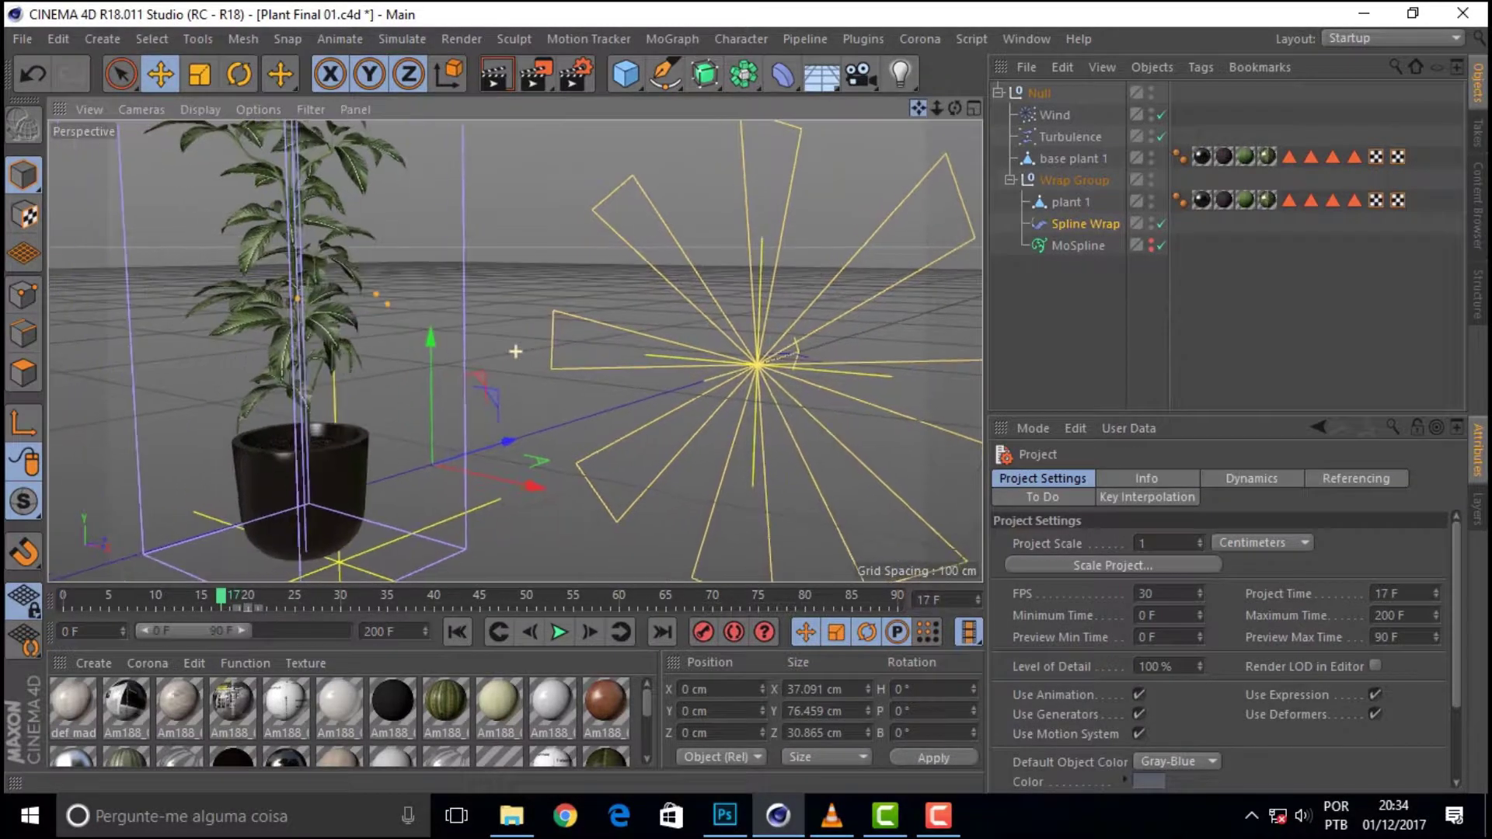
pyautogui.moveTo(515, 351); pyautogui.dragTo(528, 395)
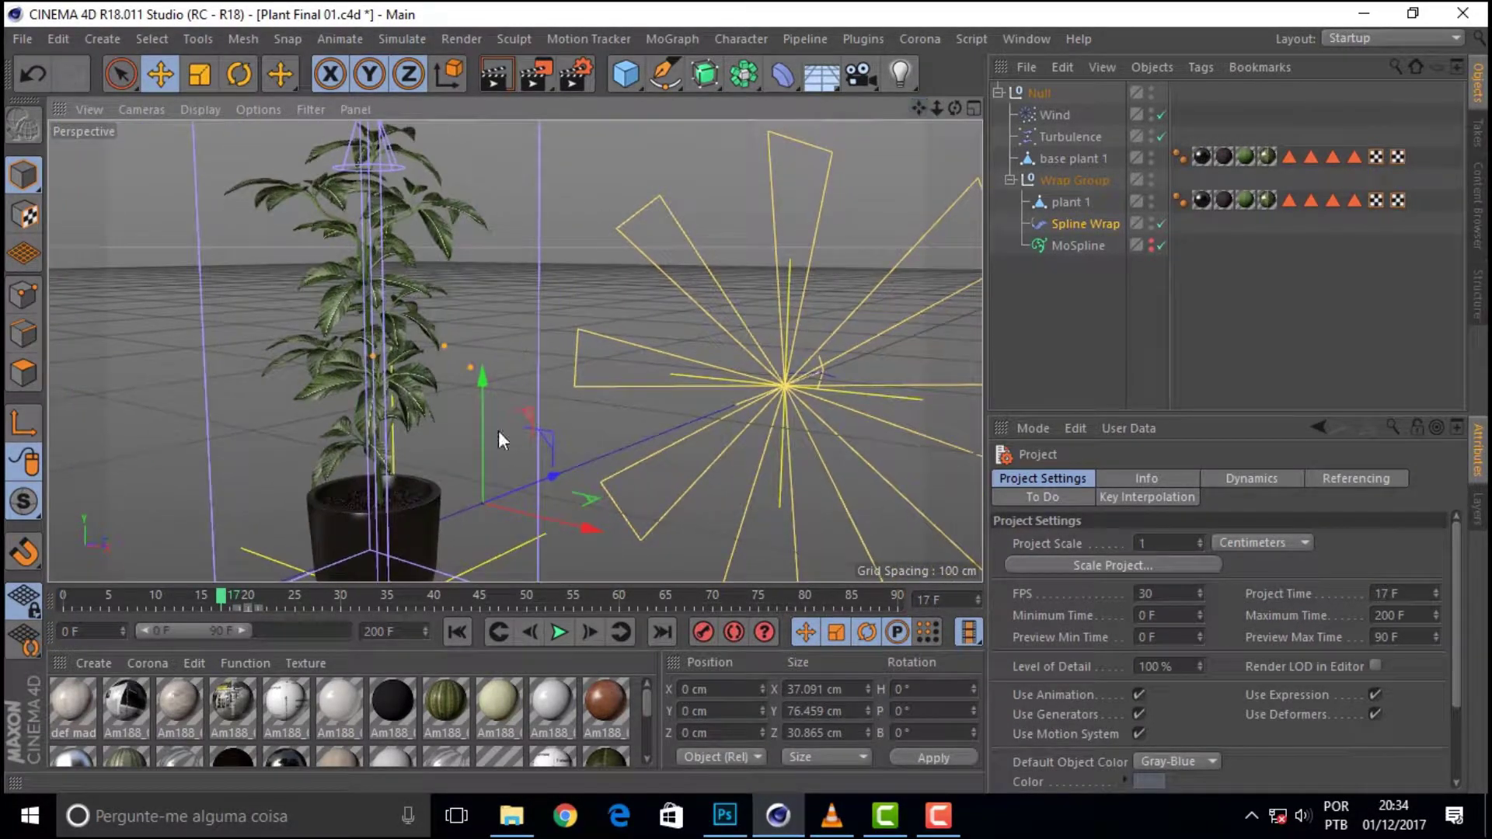
pyautogui.moveTo(227, 594)
pyautogui.mouseDown()
pyautogui.moveTo(57, 603)
pyautogui.moveTo(318, 585)
pyautogui.moveTo(143, 602)
pyautogui.moveTo(221, 606)
pyautogui.mouseUp()
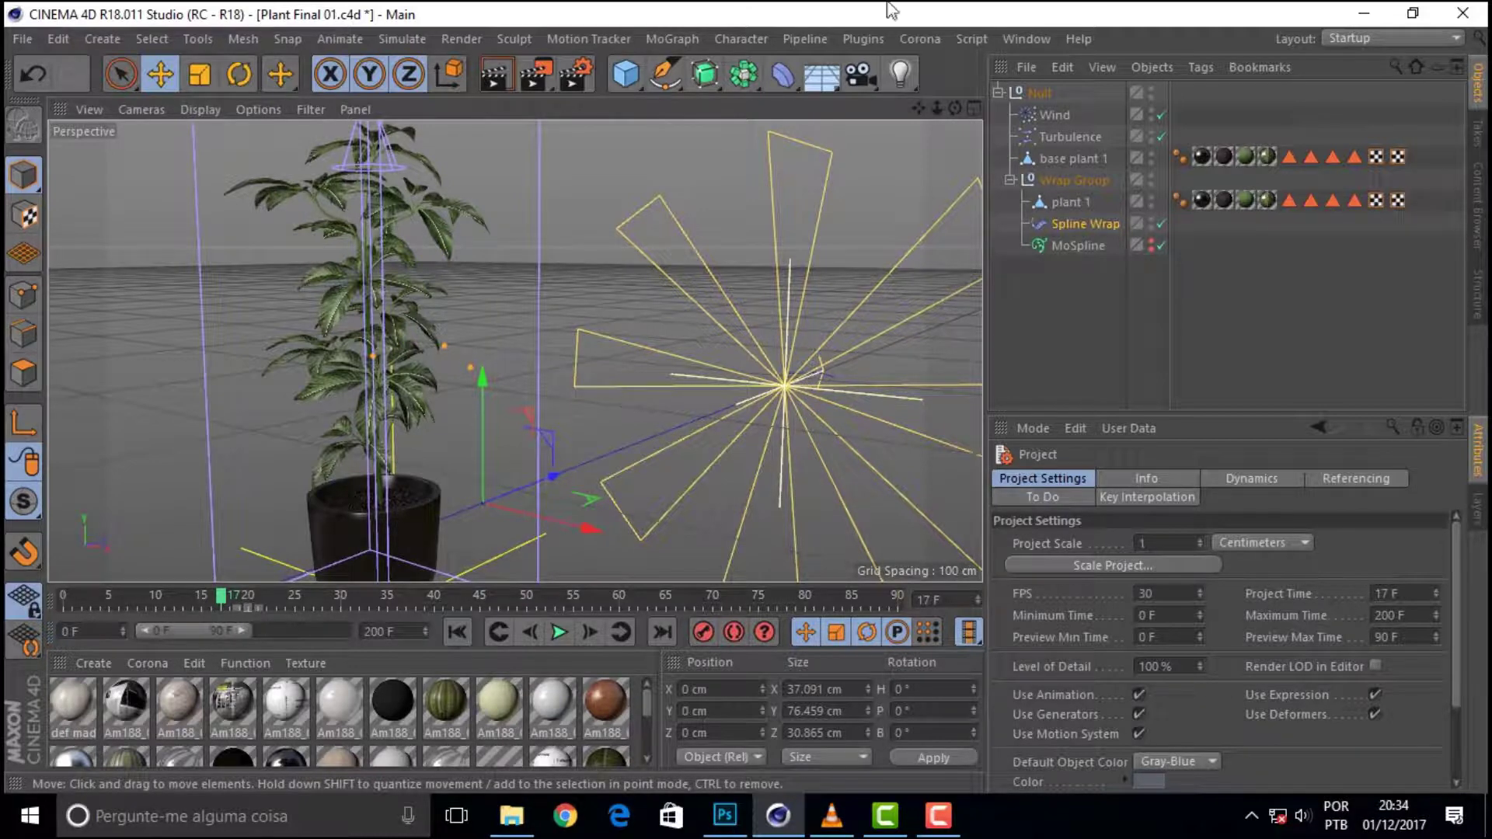
pyautogui.moveTo(959, 106); pyautogui.dragTo(389, 591)
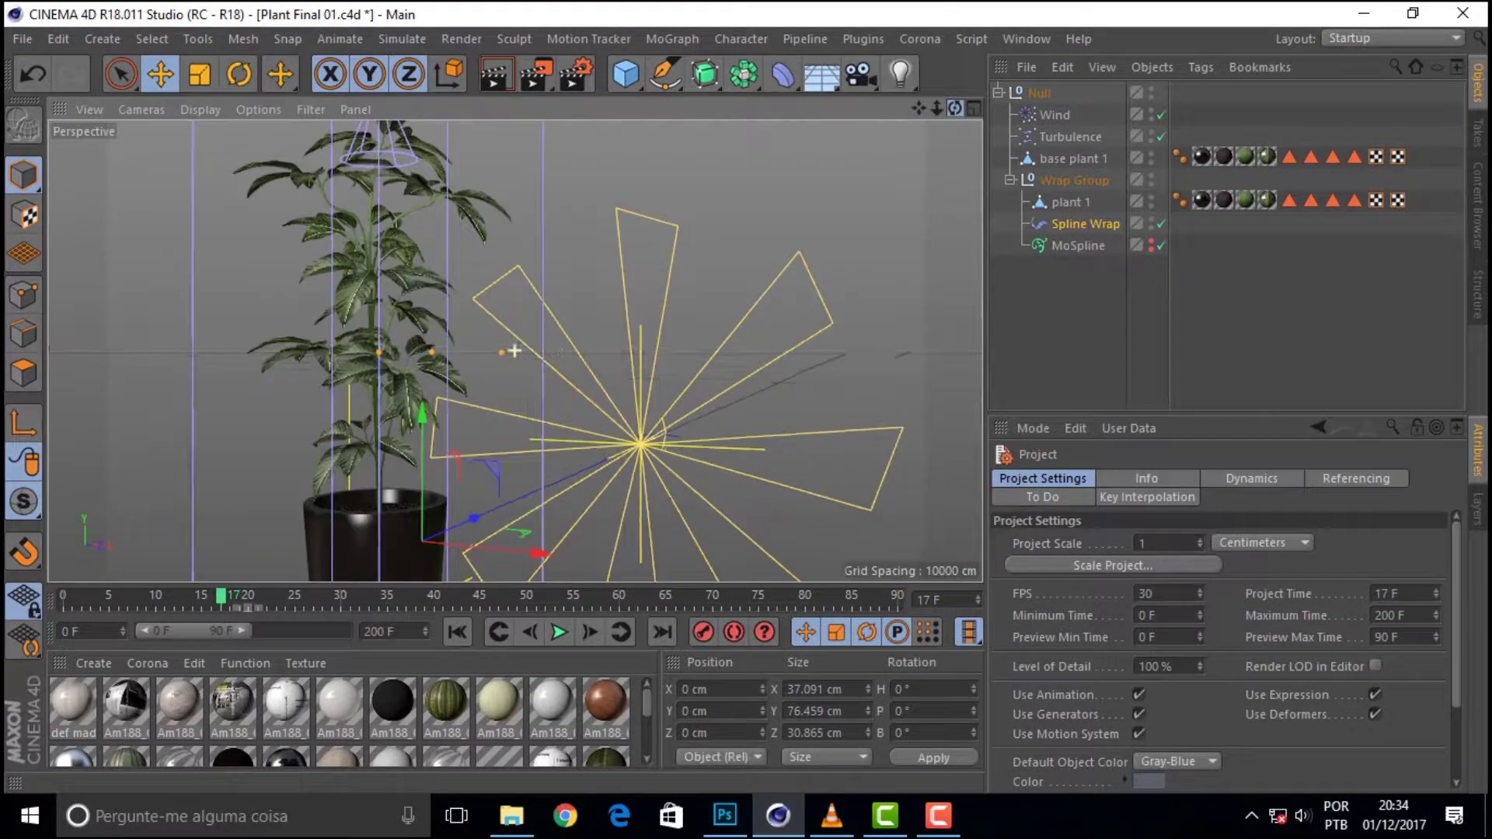
pyautogui.moveTo(221, 593)
pyautogui.mouseDown()
pyautogui.moveTo(160, 591)
pyautogui.moveTo(490, 596)
pyautogui.mouseUp()
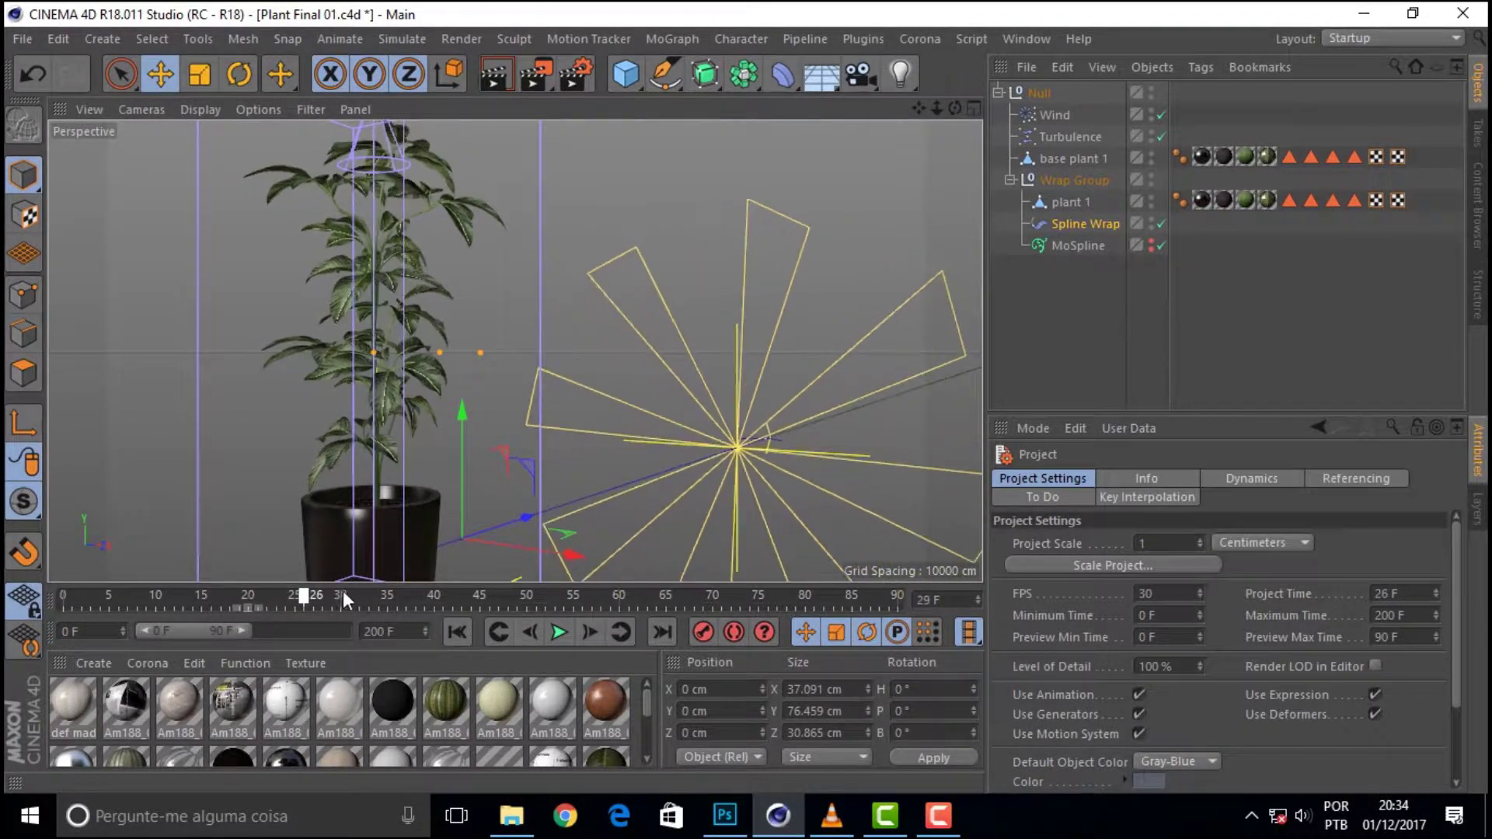
pyautogui.moveTo(286, 599)
pyautogui.mouseDown()
pyautogui.moveTo(148, 591)
pyautogui.moveTo(676, 584)
pyautogui.mouseUp()
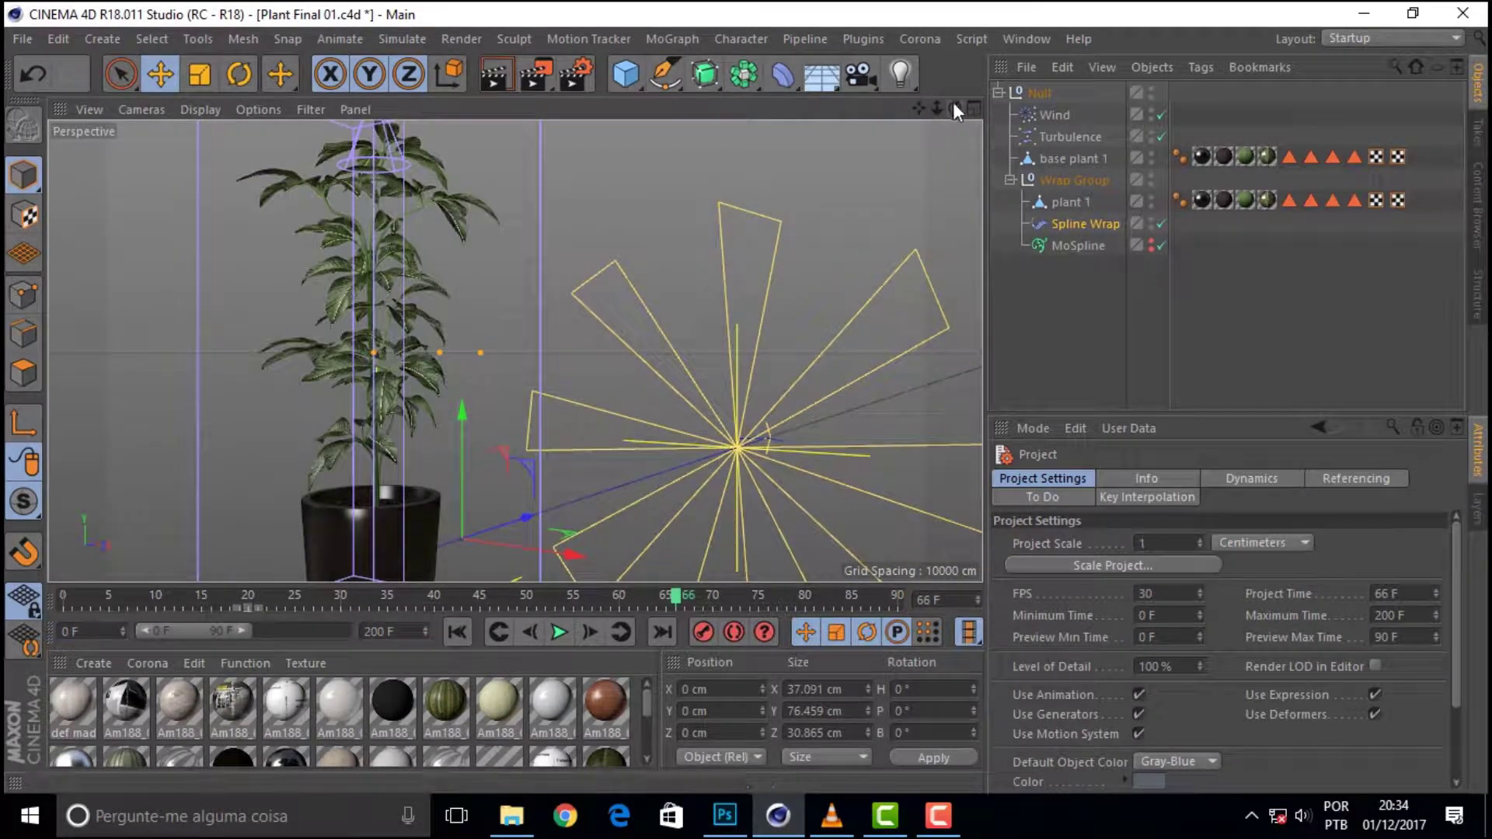
pyautogui.moveTo(954, 105); pyautogui.dragTo(917, 124)
pyautogui.moveTo(659, 599)
pyautogui.mouseDown()
pyautogui.moveTo(139, 598)
pyautogui.moveTo(414, 596)
pyautogui.moveTo(750, 552)
pyautogui.mouseUp()
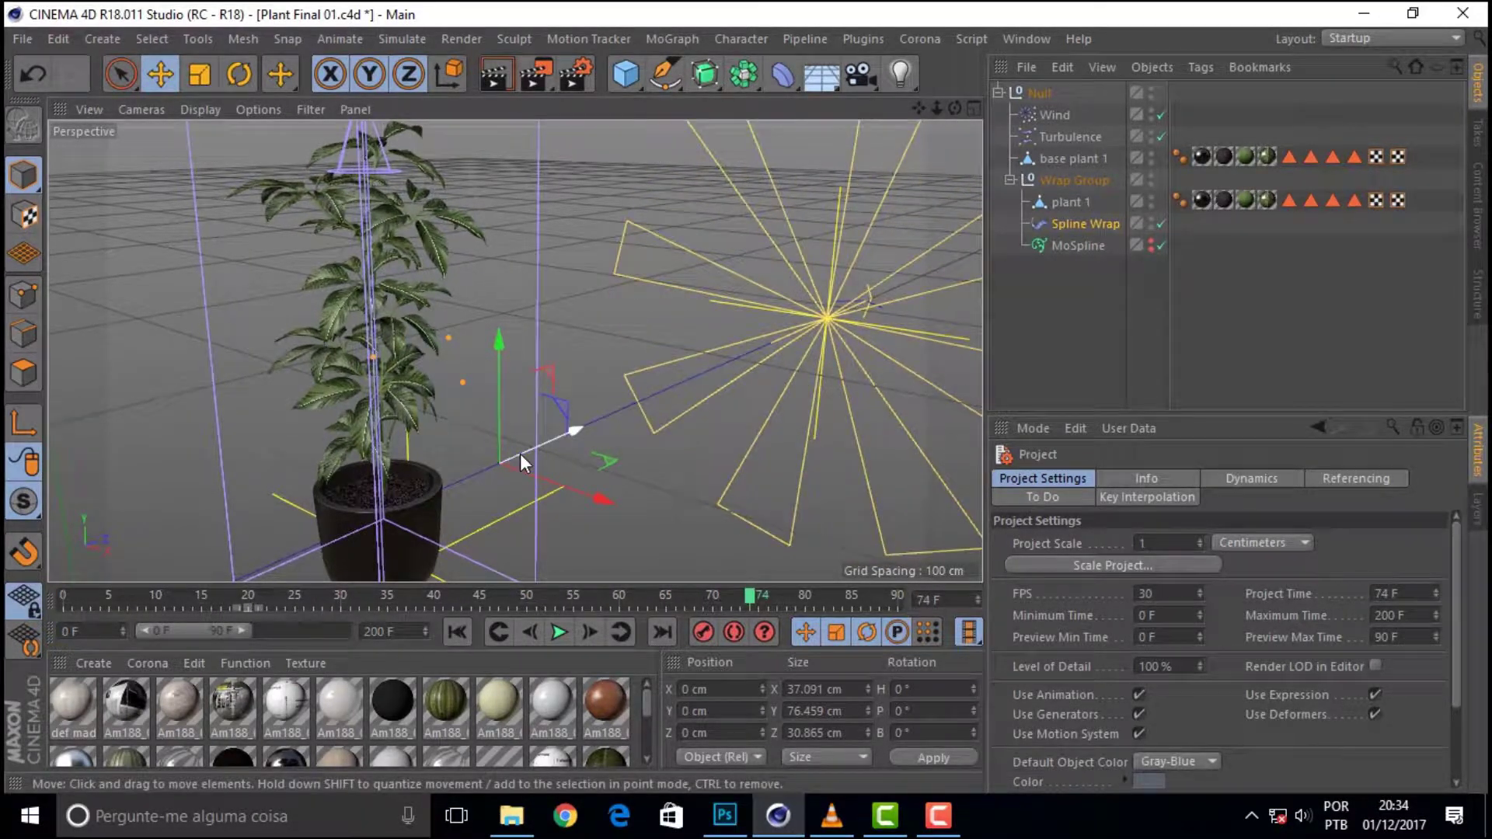
# Step: Load Plant start 01.c4d from recent files and check which object is plant 1
pyautogui.click(1020, 35)
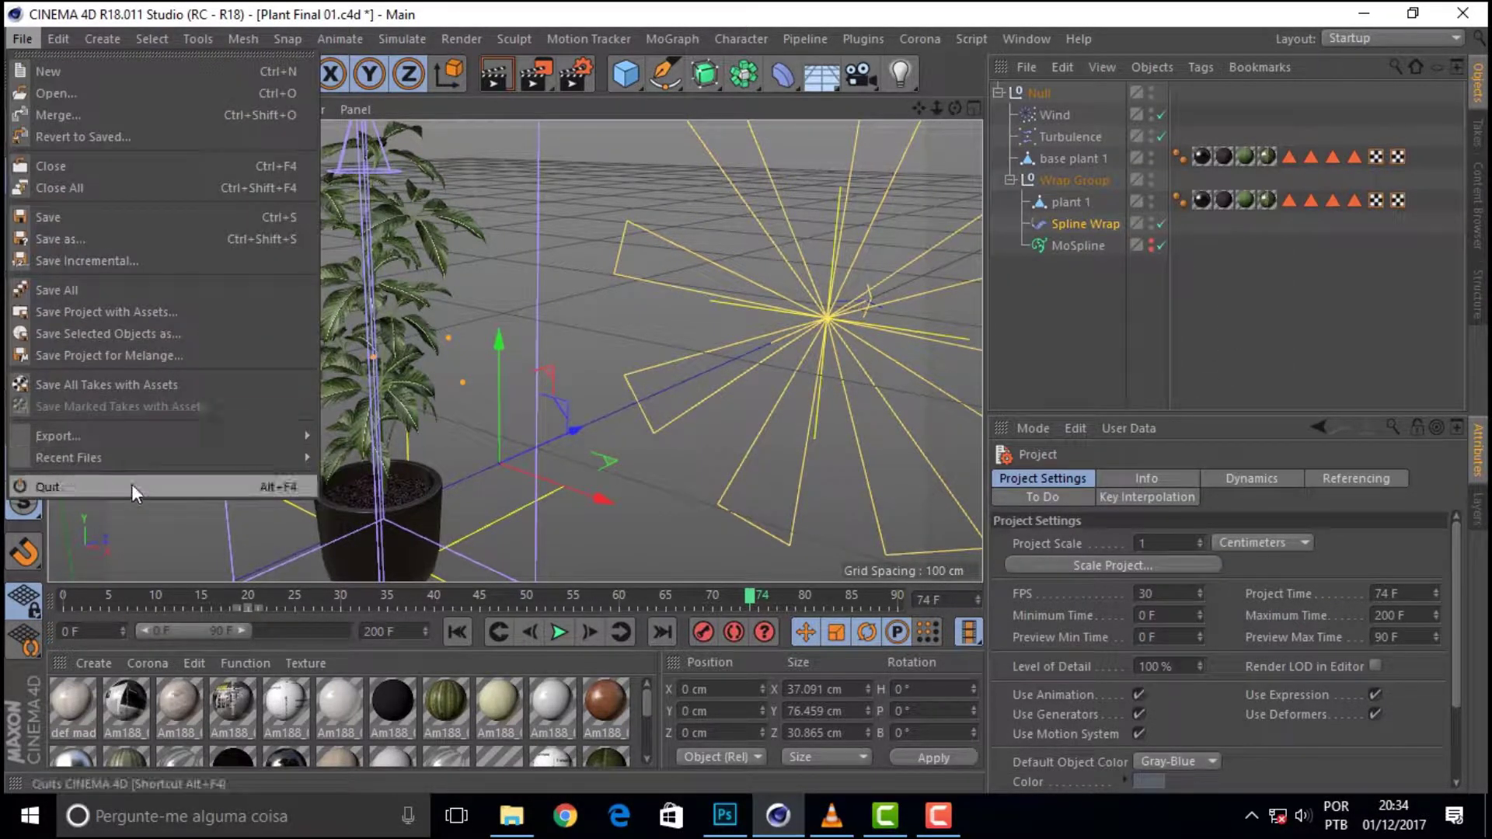
pyautogui.click(530, 118)
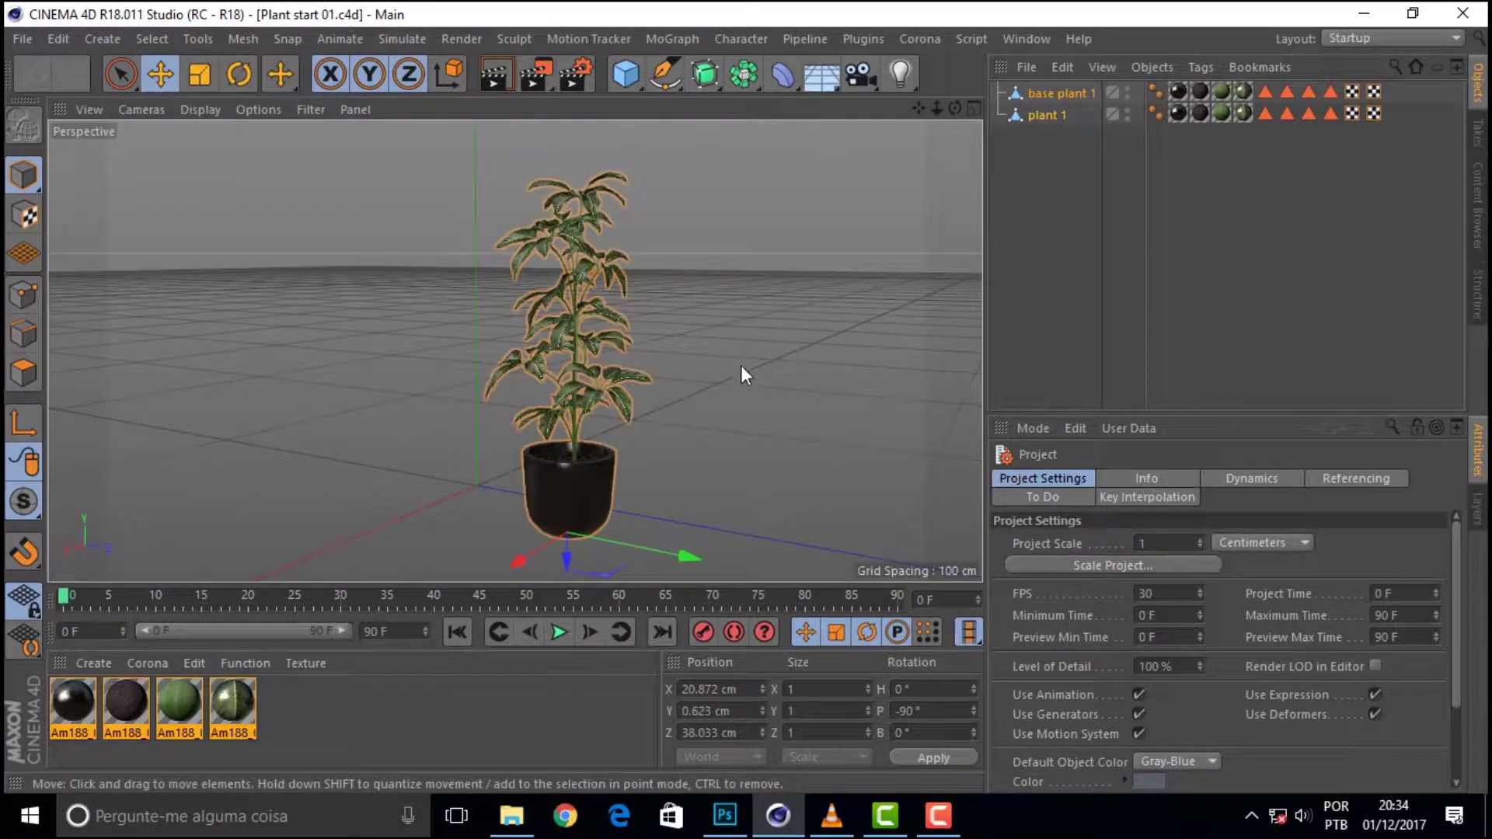
pyautogui.moveTo(955, 108); pyautogui.dragTo(944, 117)
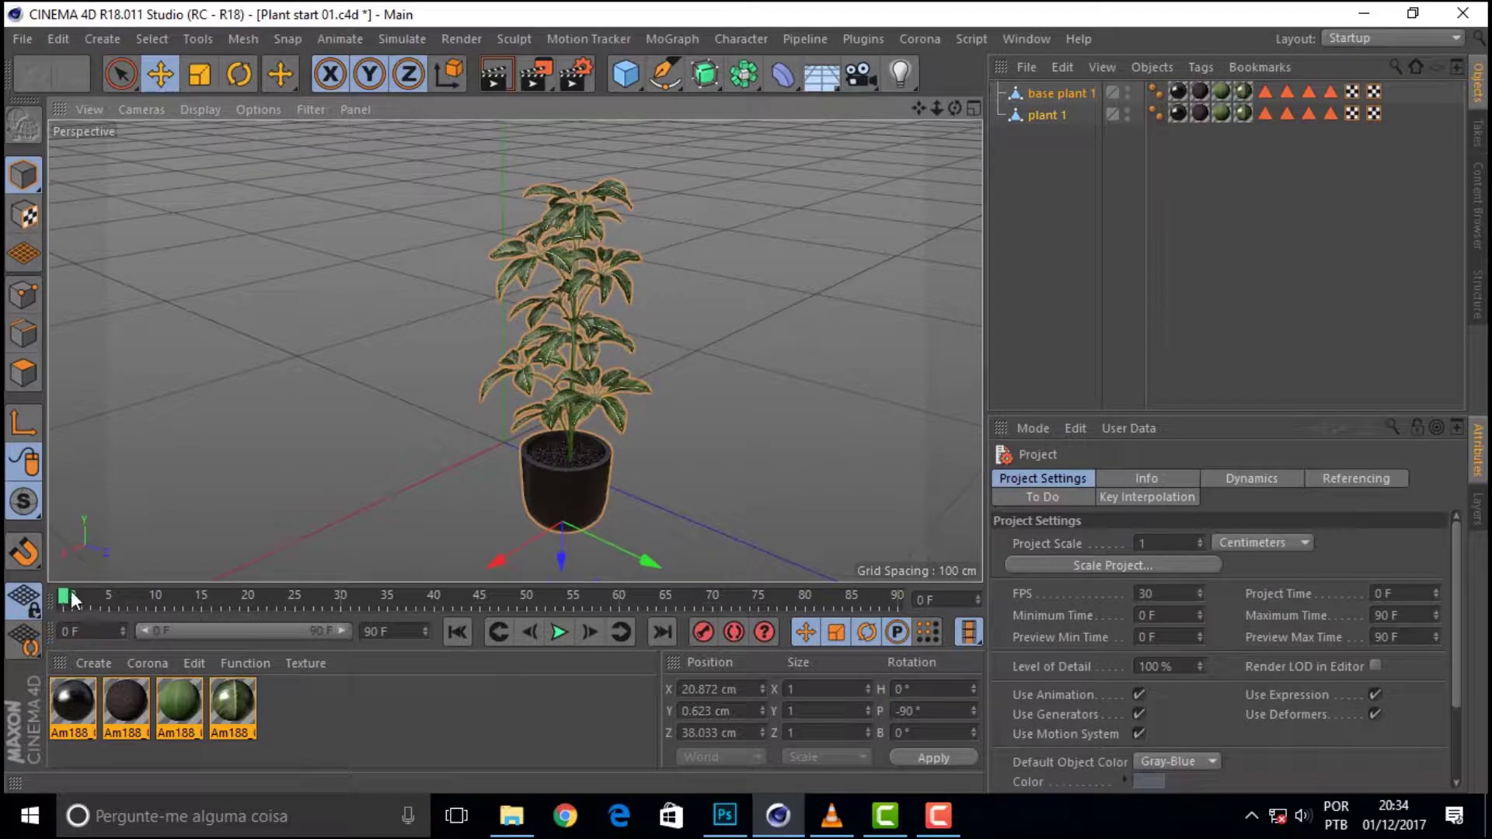
pyautogui.moveTo(77, 590); pyautogui.dragTo(90, 593)
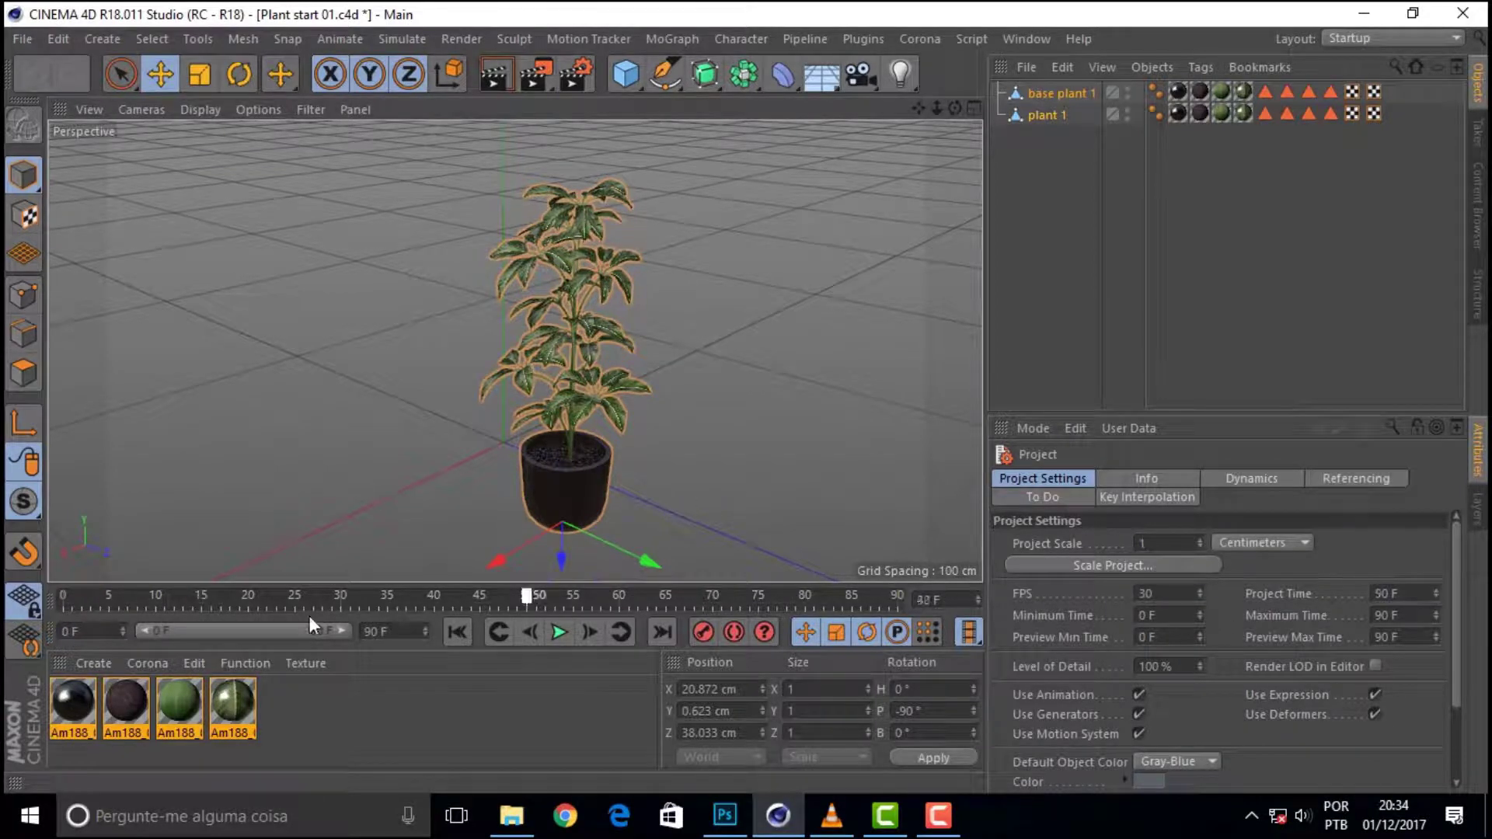
pyautogui.click(1128, 109)
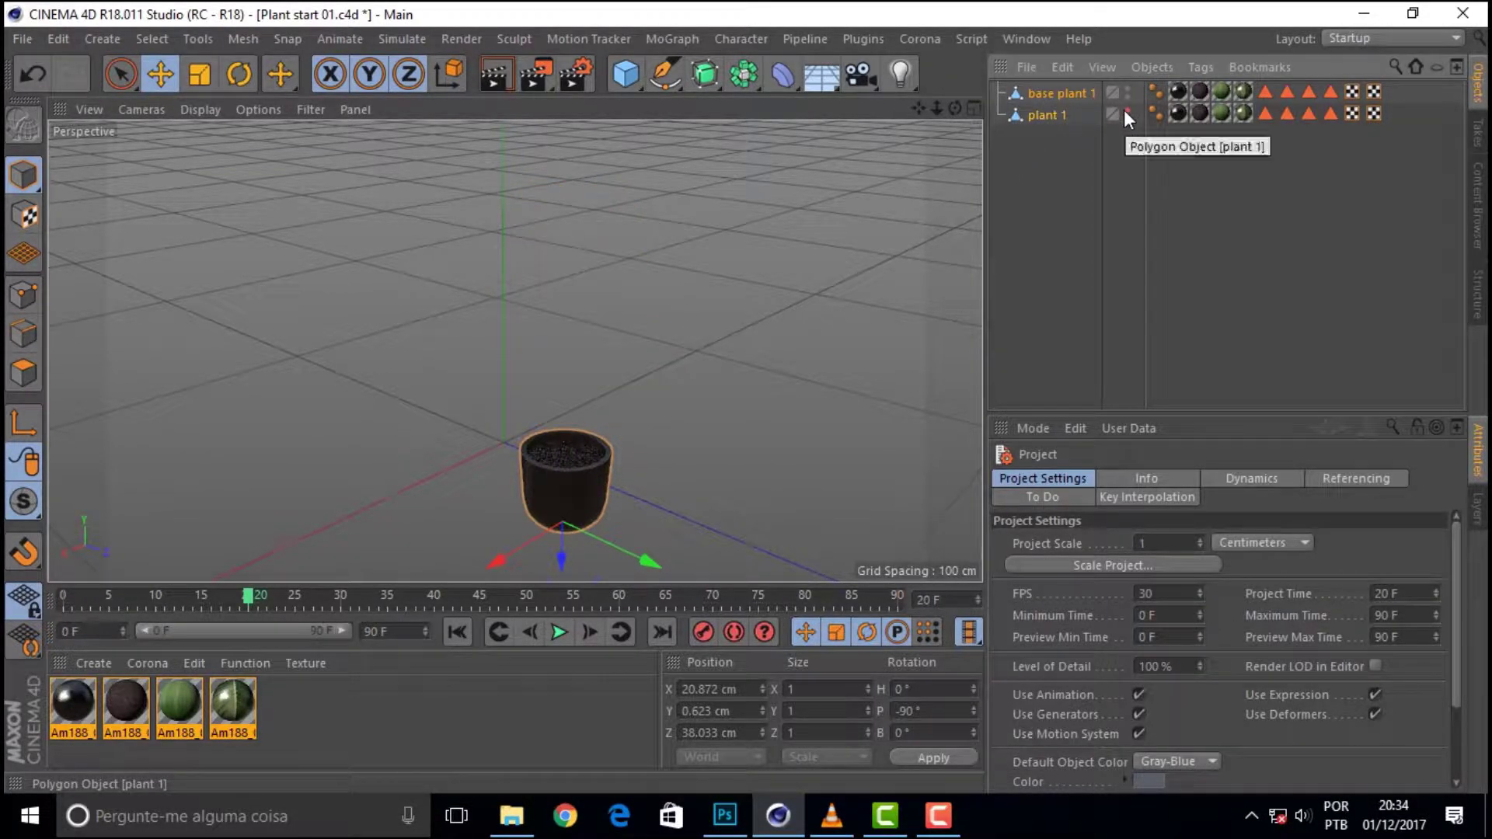
pyautogui.click(1131, 86)
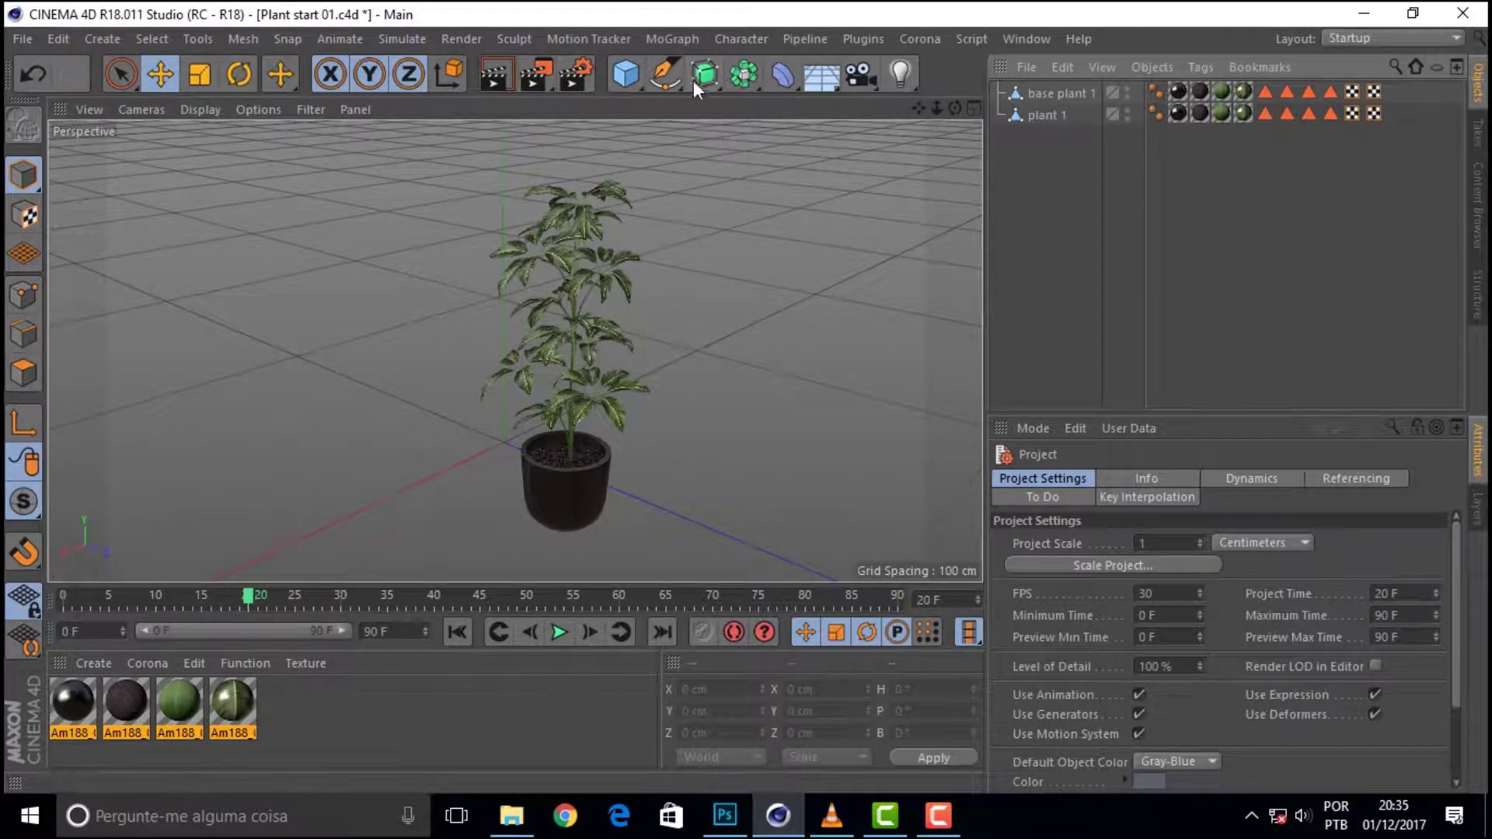
# Step: Add a MoSpline below plant 1 and rotate it 90° on P to stand upright
pyautogui.click(660, 41)
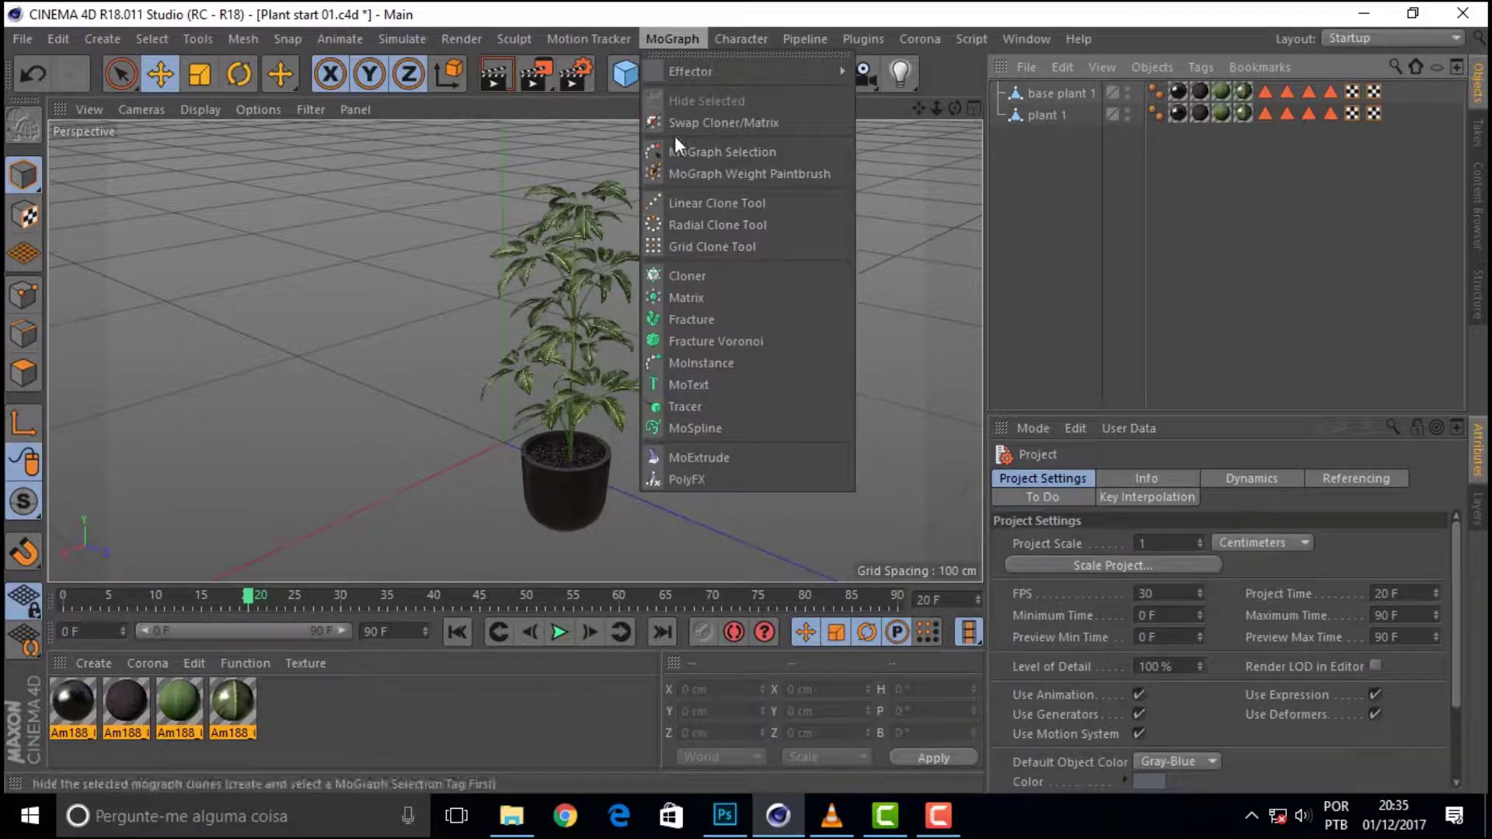
pyautogui.click(698, 427)
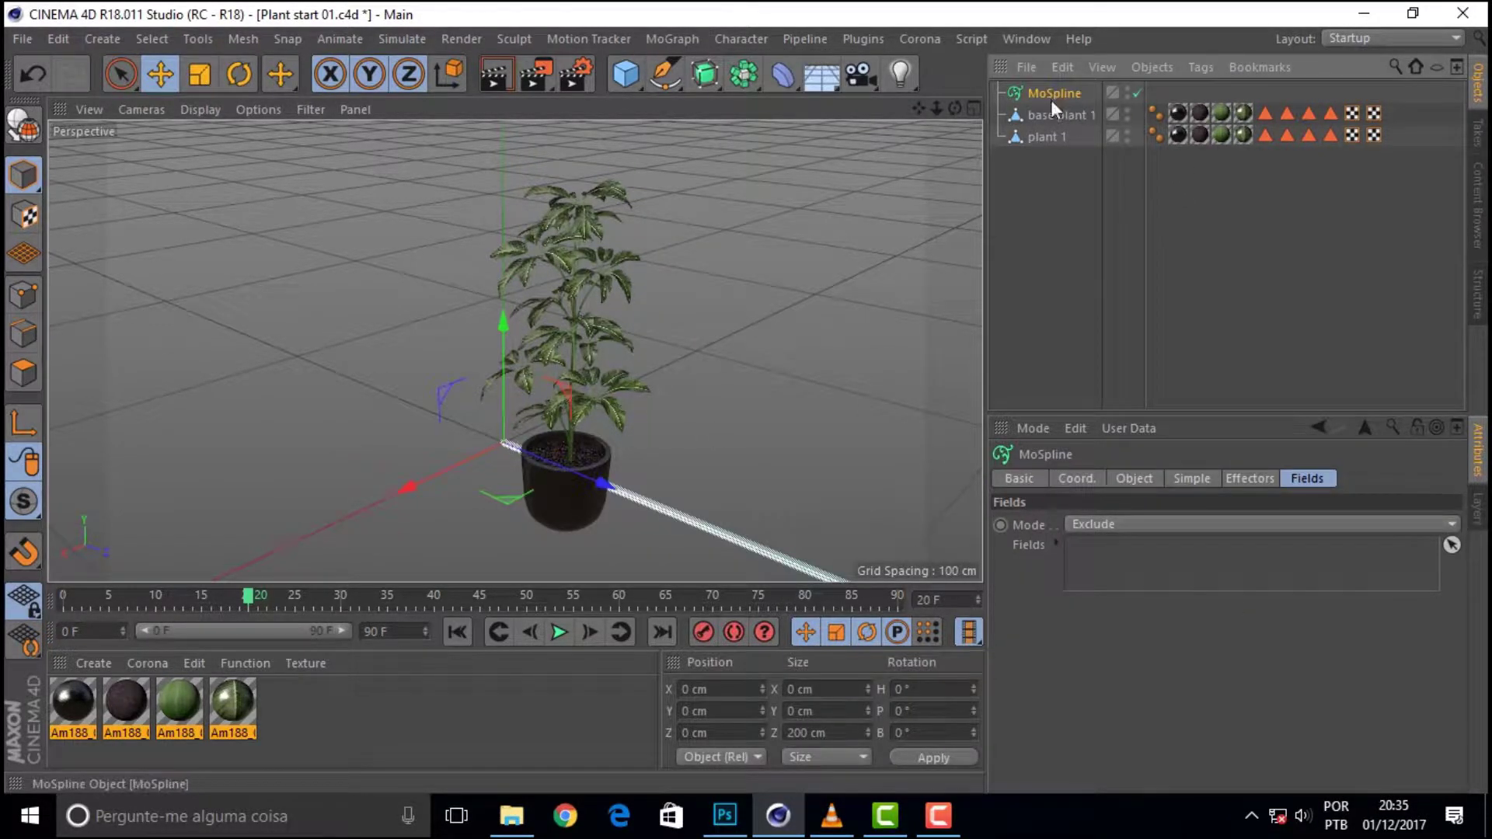
pyautogui.moveTo(1051, 93); pyautogui.dragTo(1054, 147)
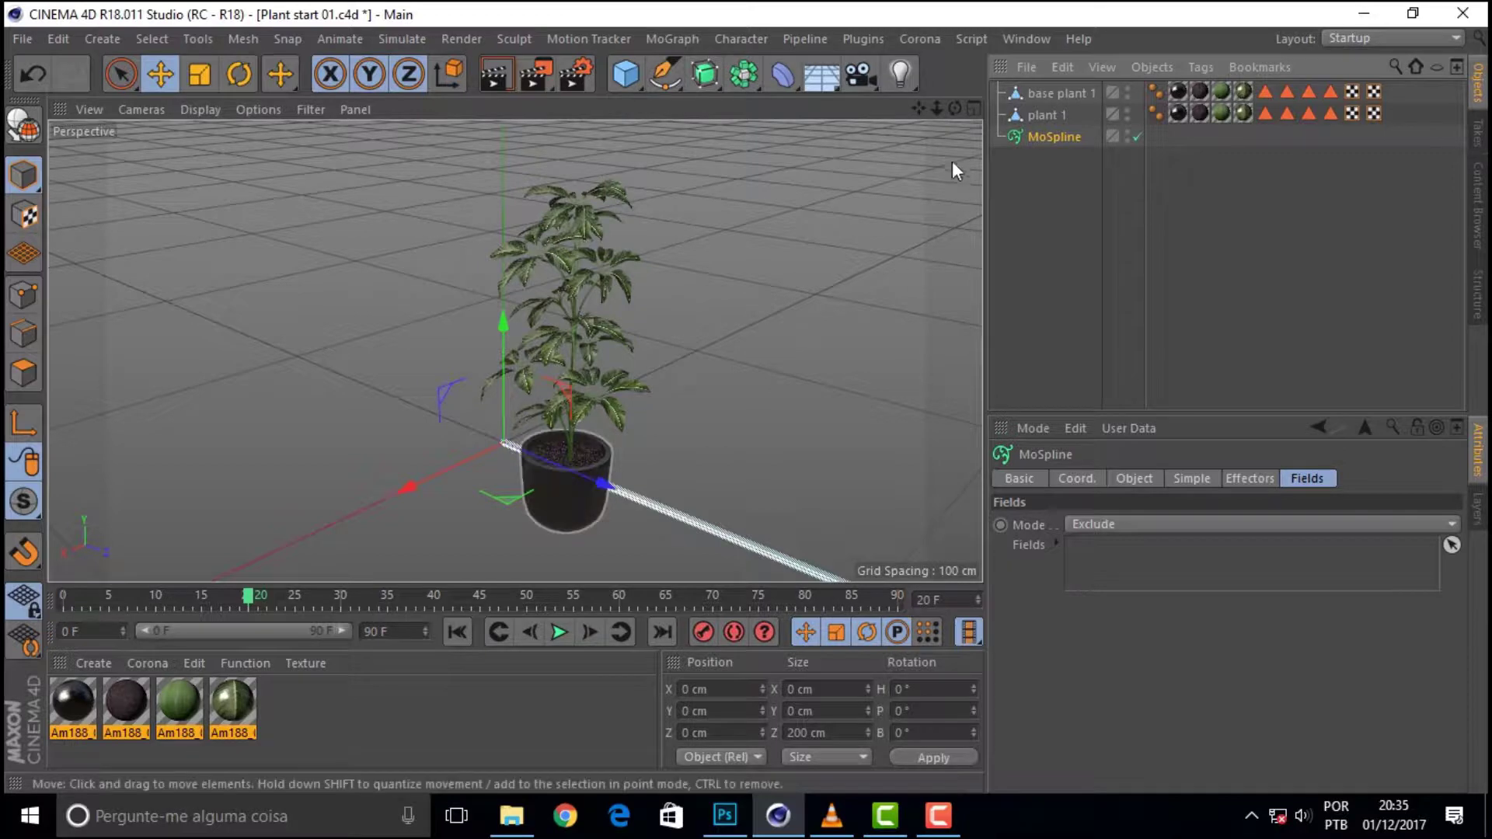
pyautogui.moveTo(955, 108); pyautogui.dragTo(917, 85)
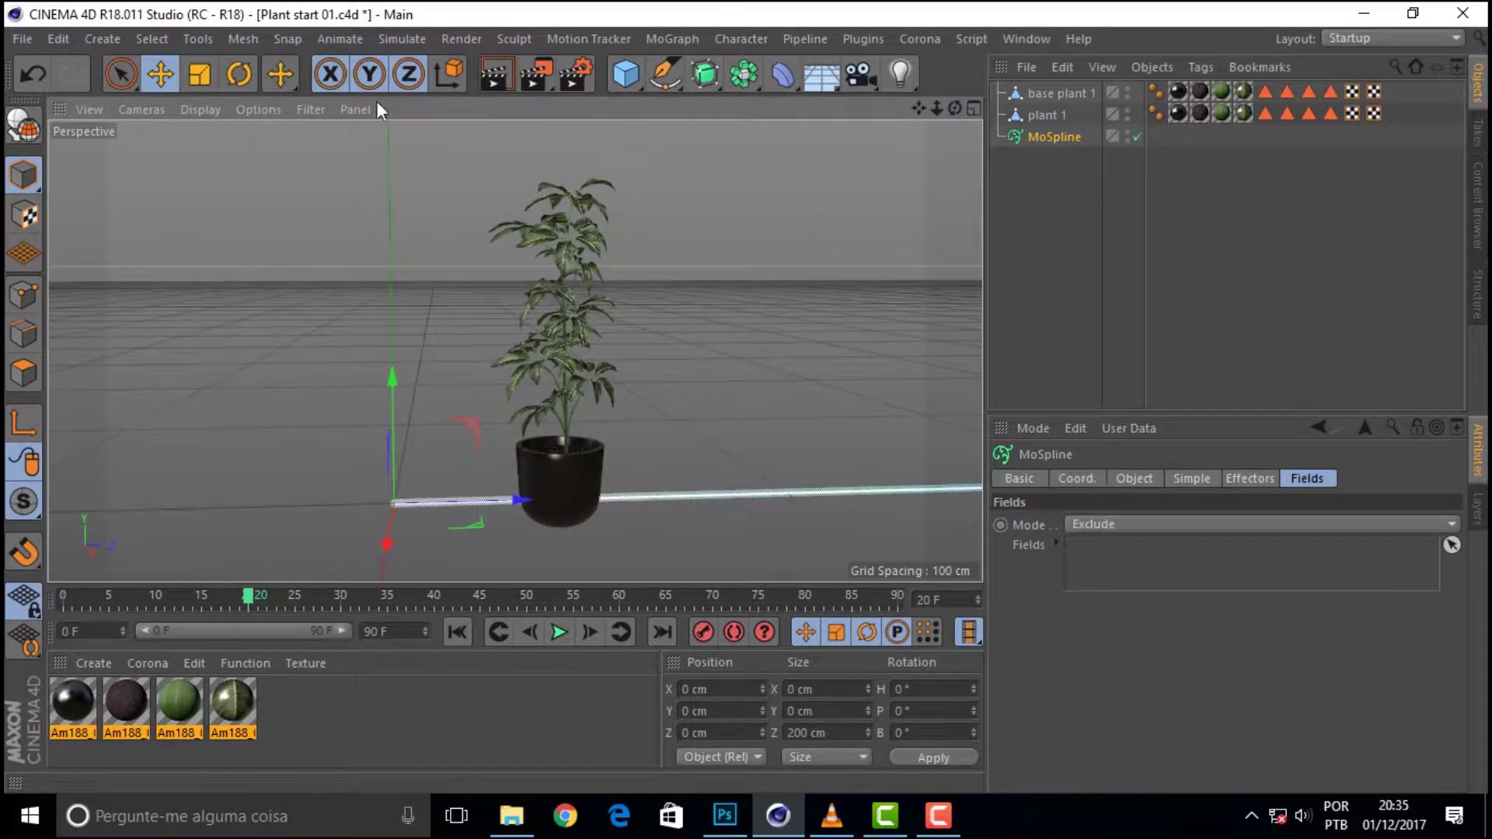
pyautogui.click(253, 68)
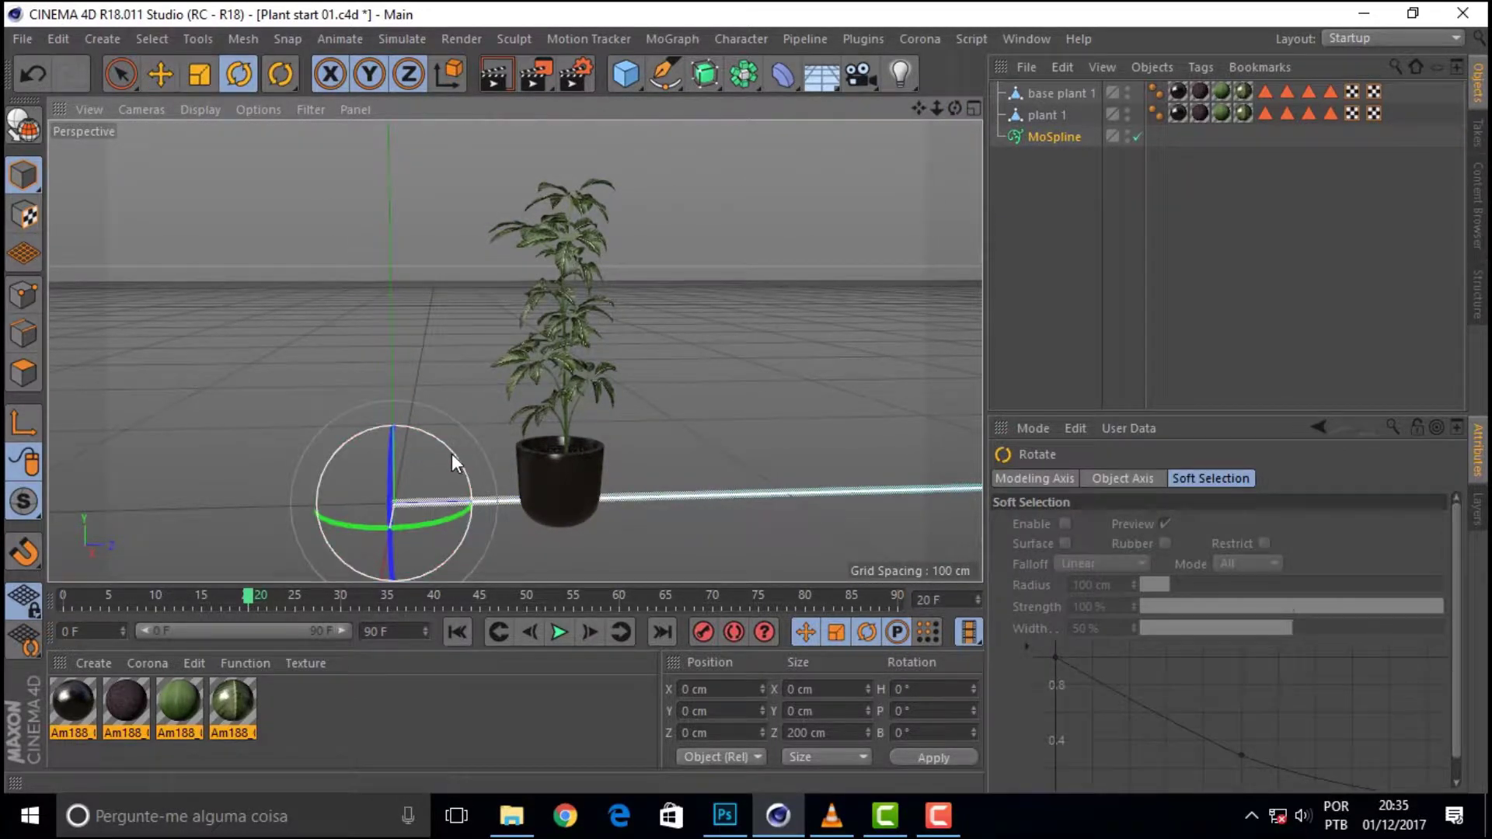
pyautogui.keyDown('shift'); pyautogui.moveTo(450, 454); pyautogui.dragTo(300, 399); pyautogui.keyUp('shift')
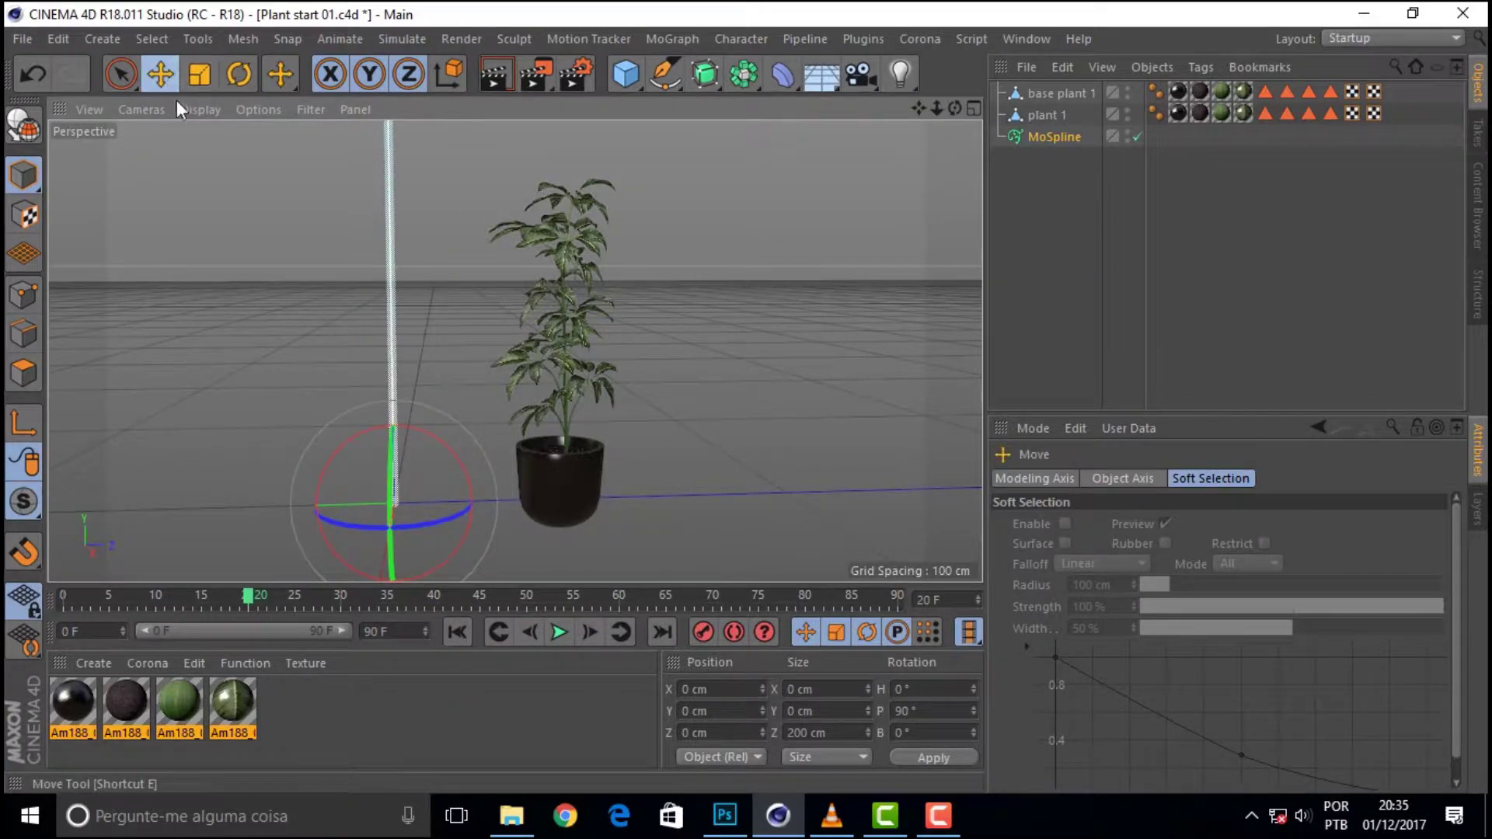
# Step: Move the MoSpline into the pot along the stem, about 15 cm up in Y
pyautogui.moveTo(325, 504); pyautogui.dragTo(496, 510)
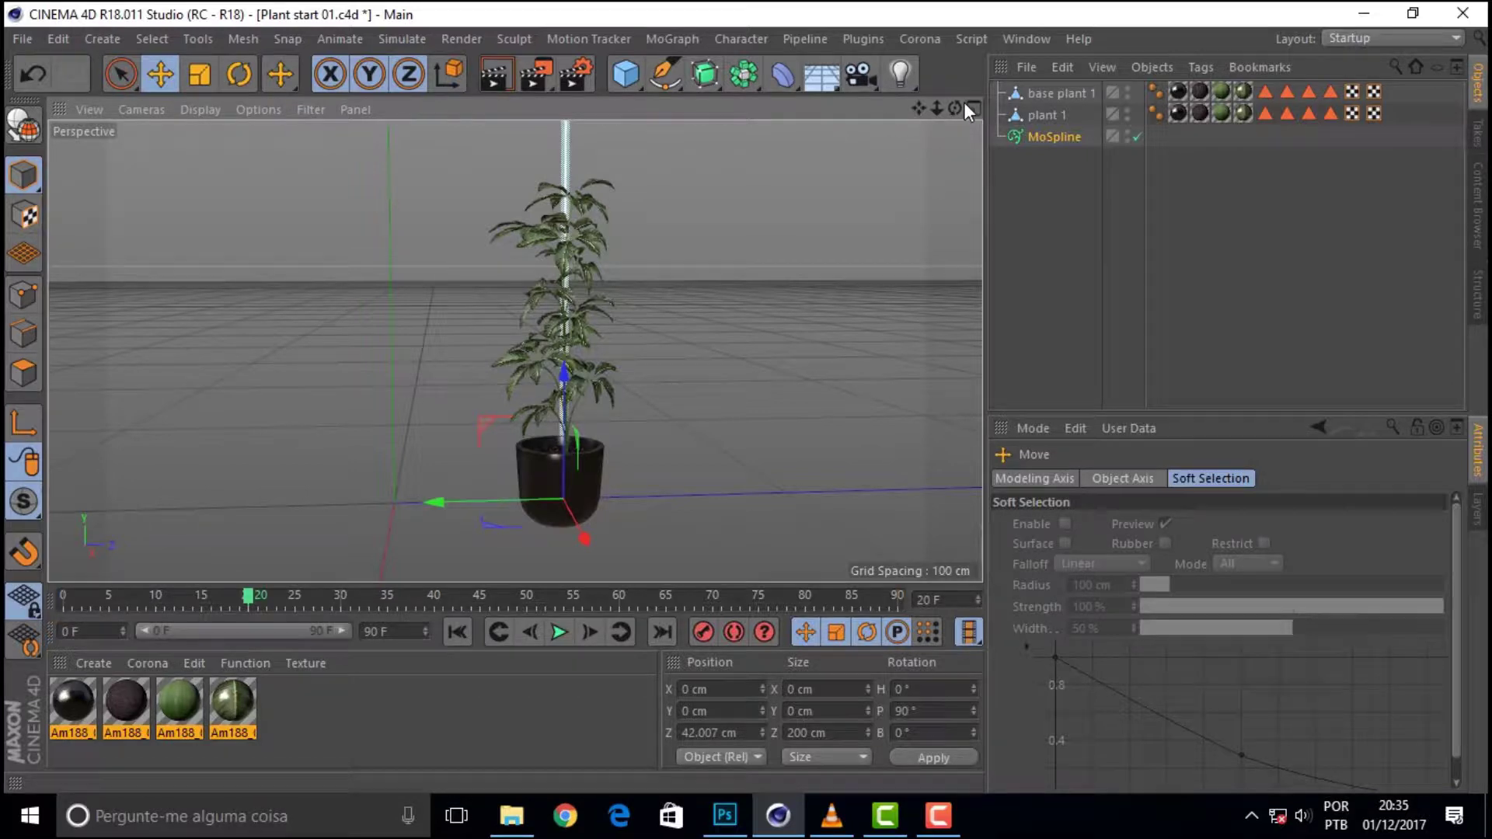
pyautogui.moveTo(956, 107); pyautogui.dragTo(957, 105)
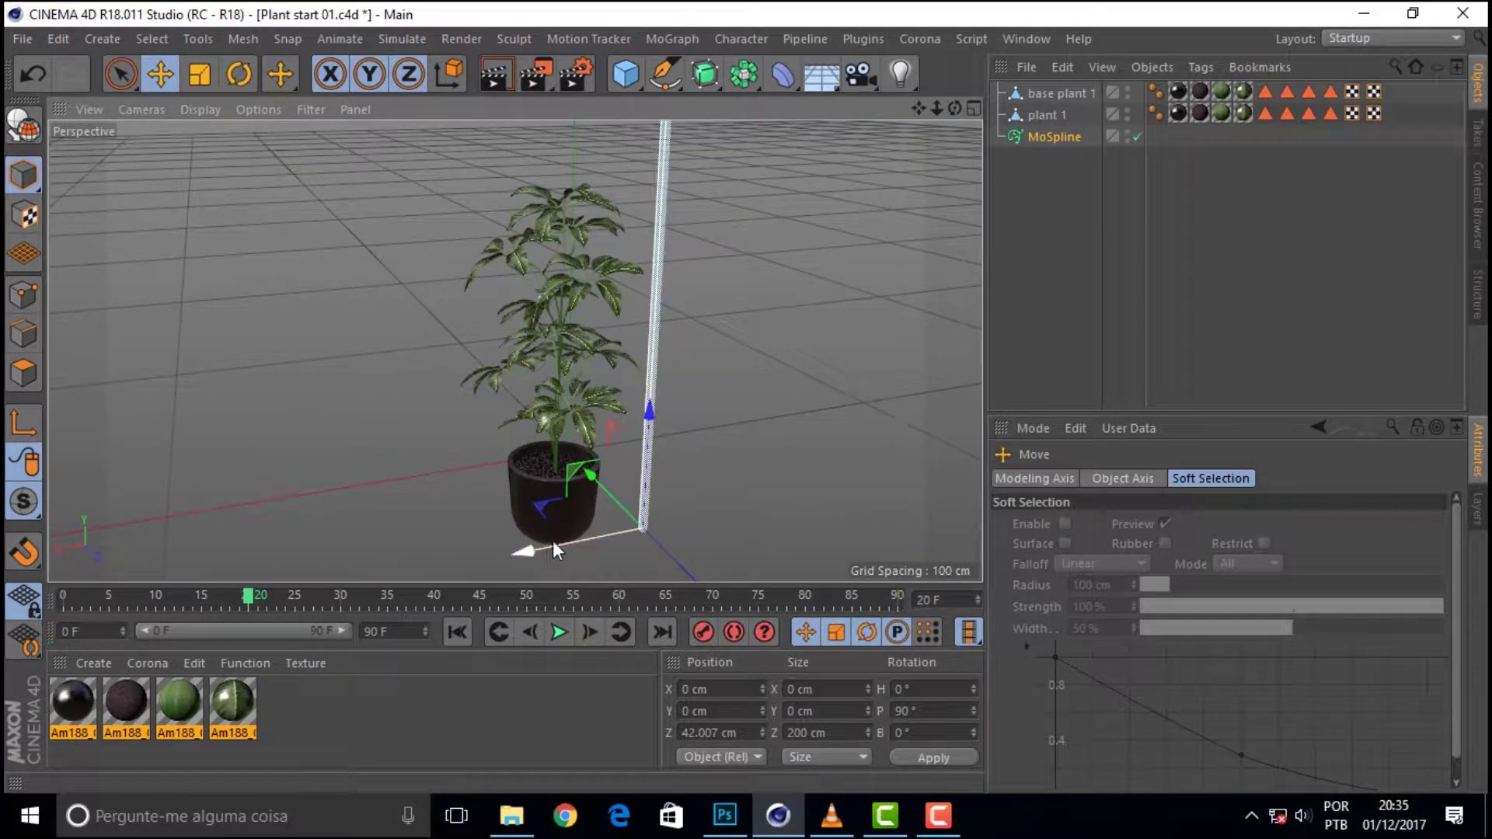
pyautogui.moveTo(553, 540); pyautogui.dragTo(457, 544)
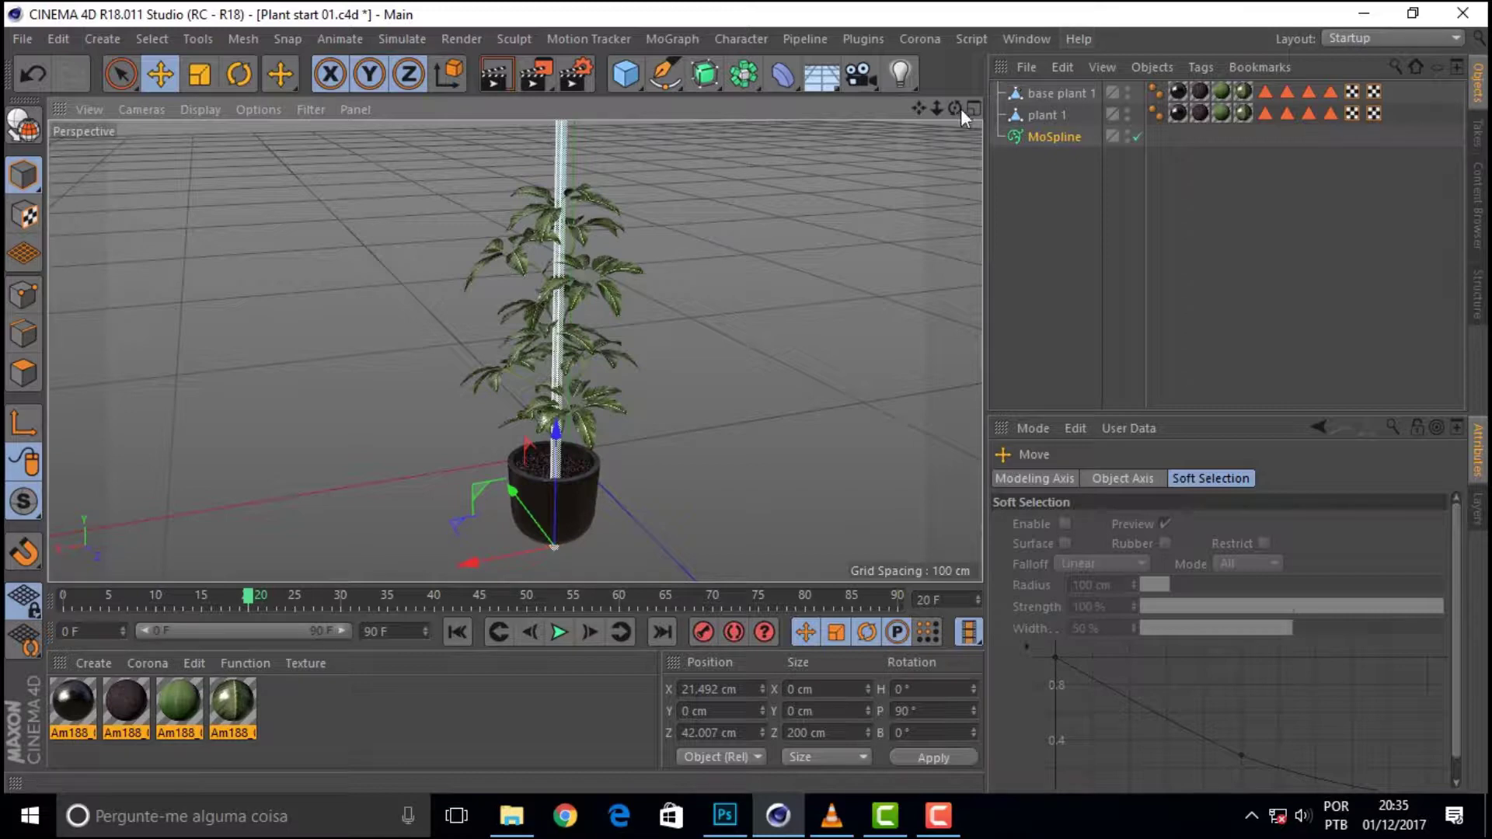
pyautogui.moveTo(960, 108); pyautogui.dragTo(536, 346)
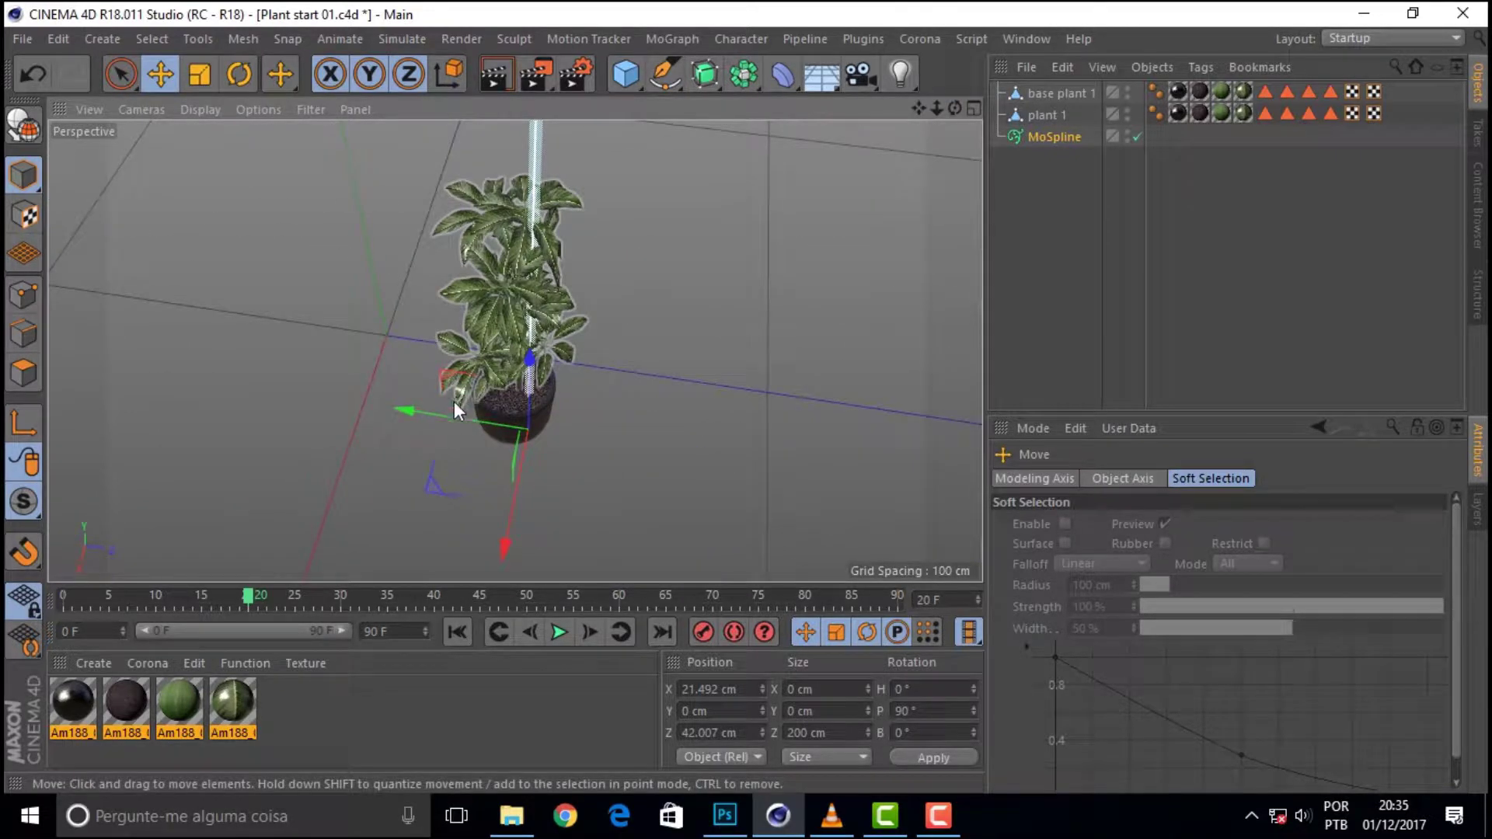
pyautogui.moveTo(446, 412); pyautogui.dragTo(436, 409)
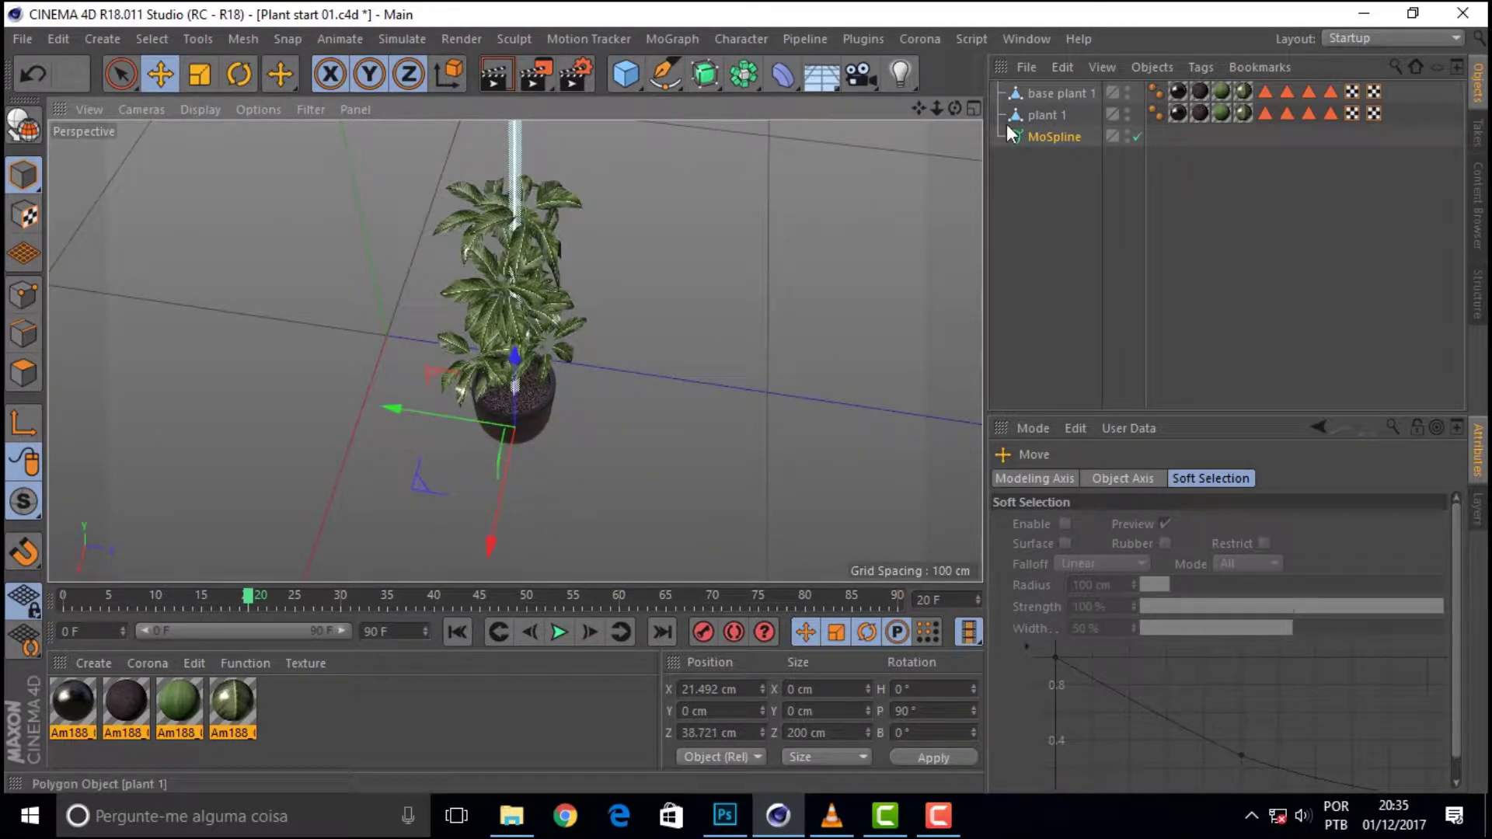
pyautogui.moveTo(956, 107); pyautogui.dragTo(515, 350)
pyautogui.moveTo(548, 570); pyautogui.dragTo(544, 571)
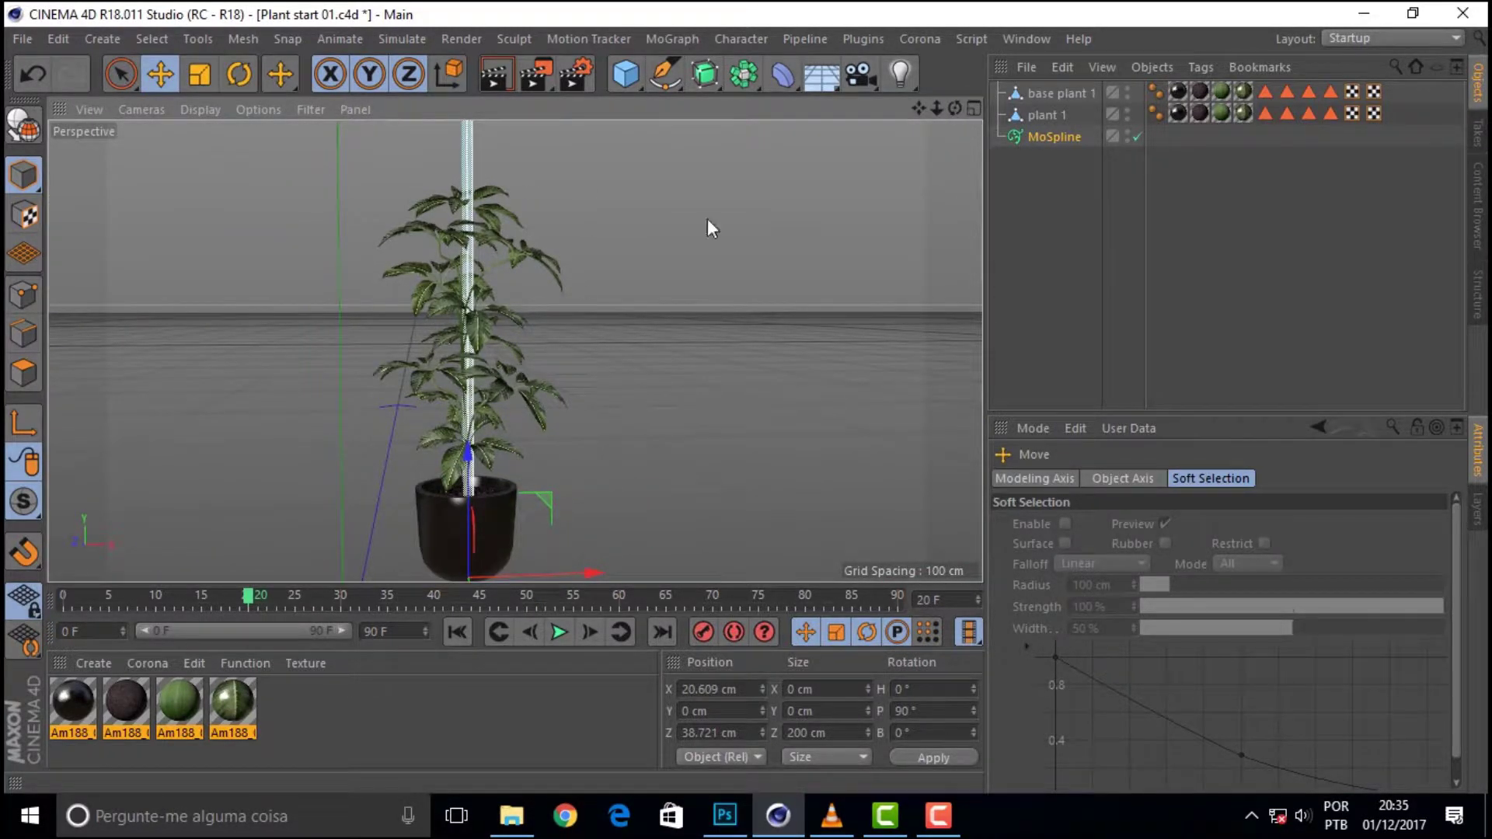
pyautogui.moveTo(467, 451); pyautogui.dragTo(468, 384)
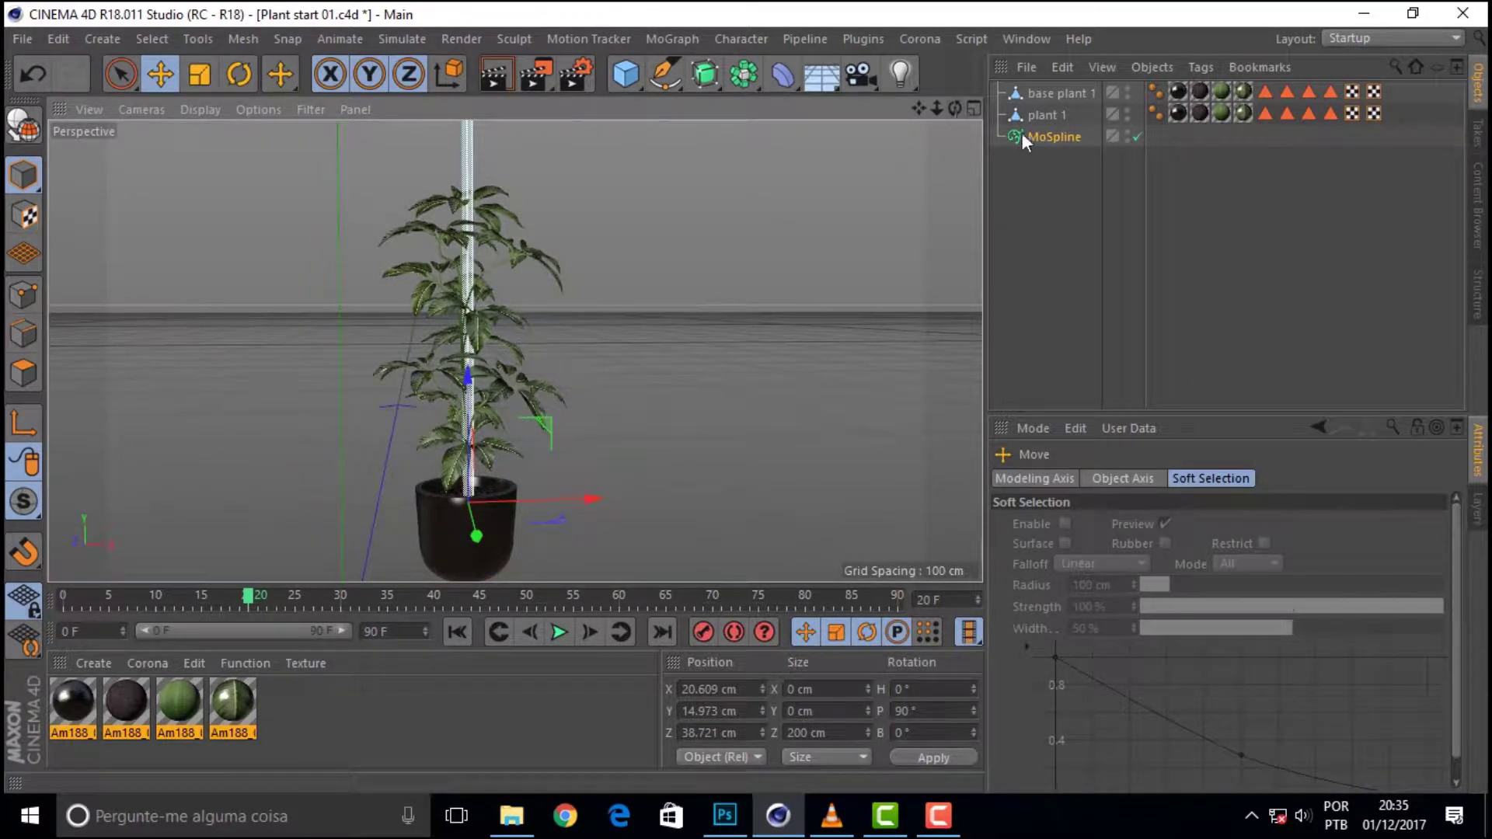
# Step: Reduce the MoSpline's Length from 200 cm to 61 cm
pyautogui.click(1053, 135)
pyautogui.click(1197, 479)
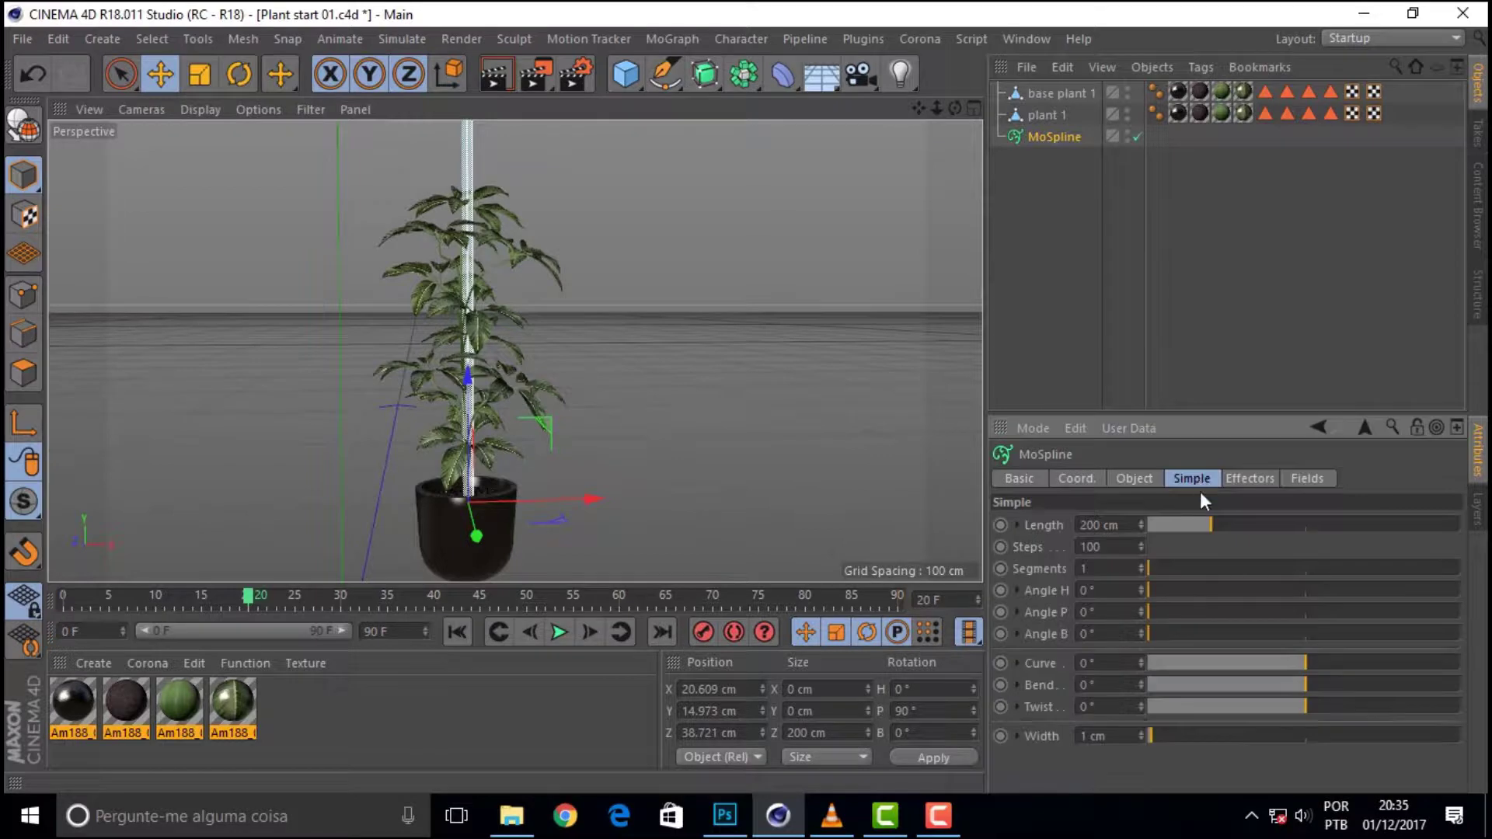
pyautogui.moveTo(1220, 530); pyautogui.dragTo(1167, 524)
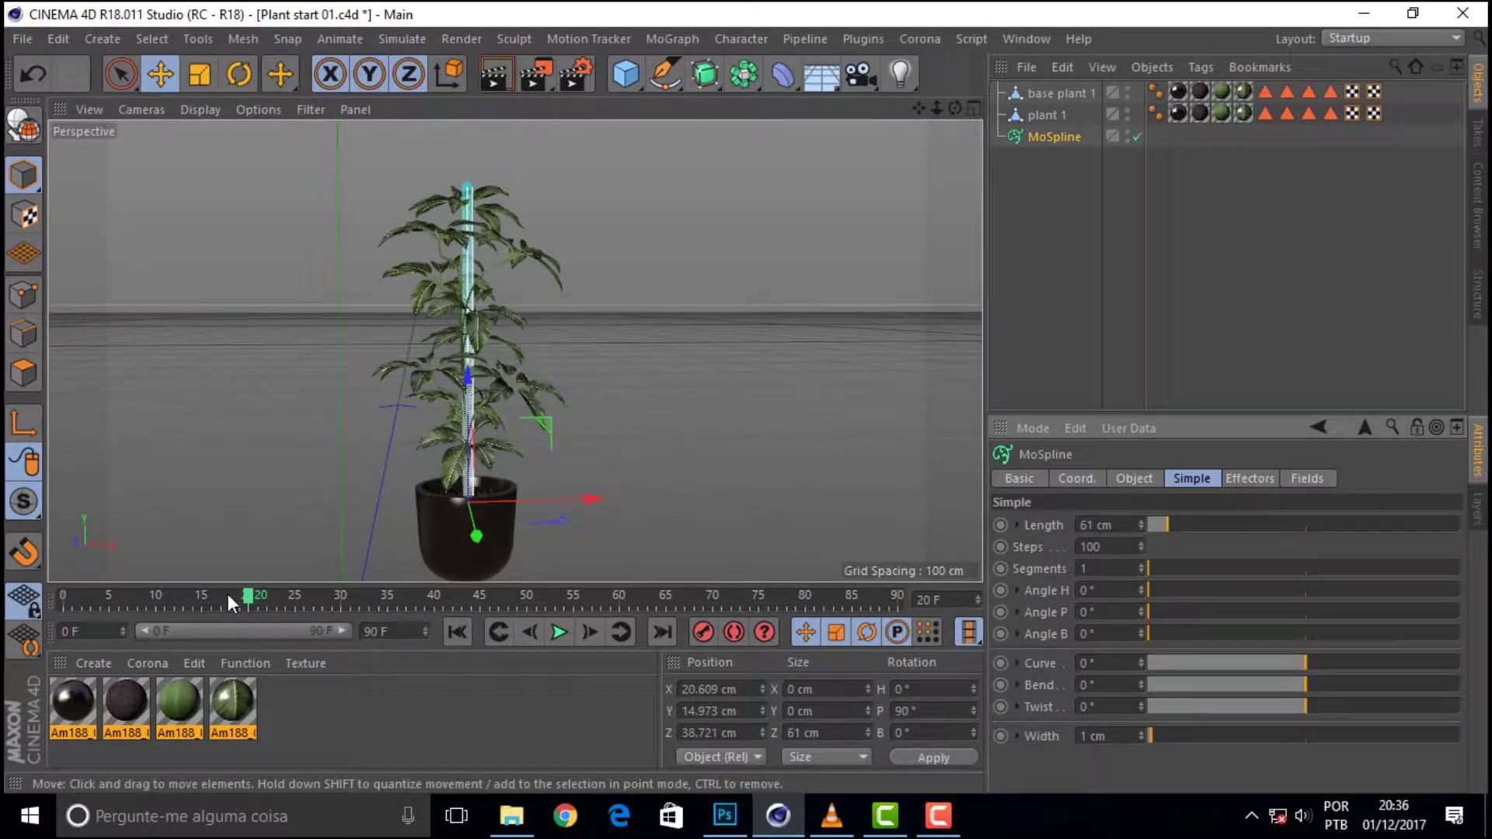
pyautogui.moveTo(250, 596); pyautogui.dragTo(184, 597)
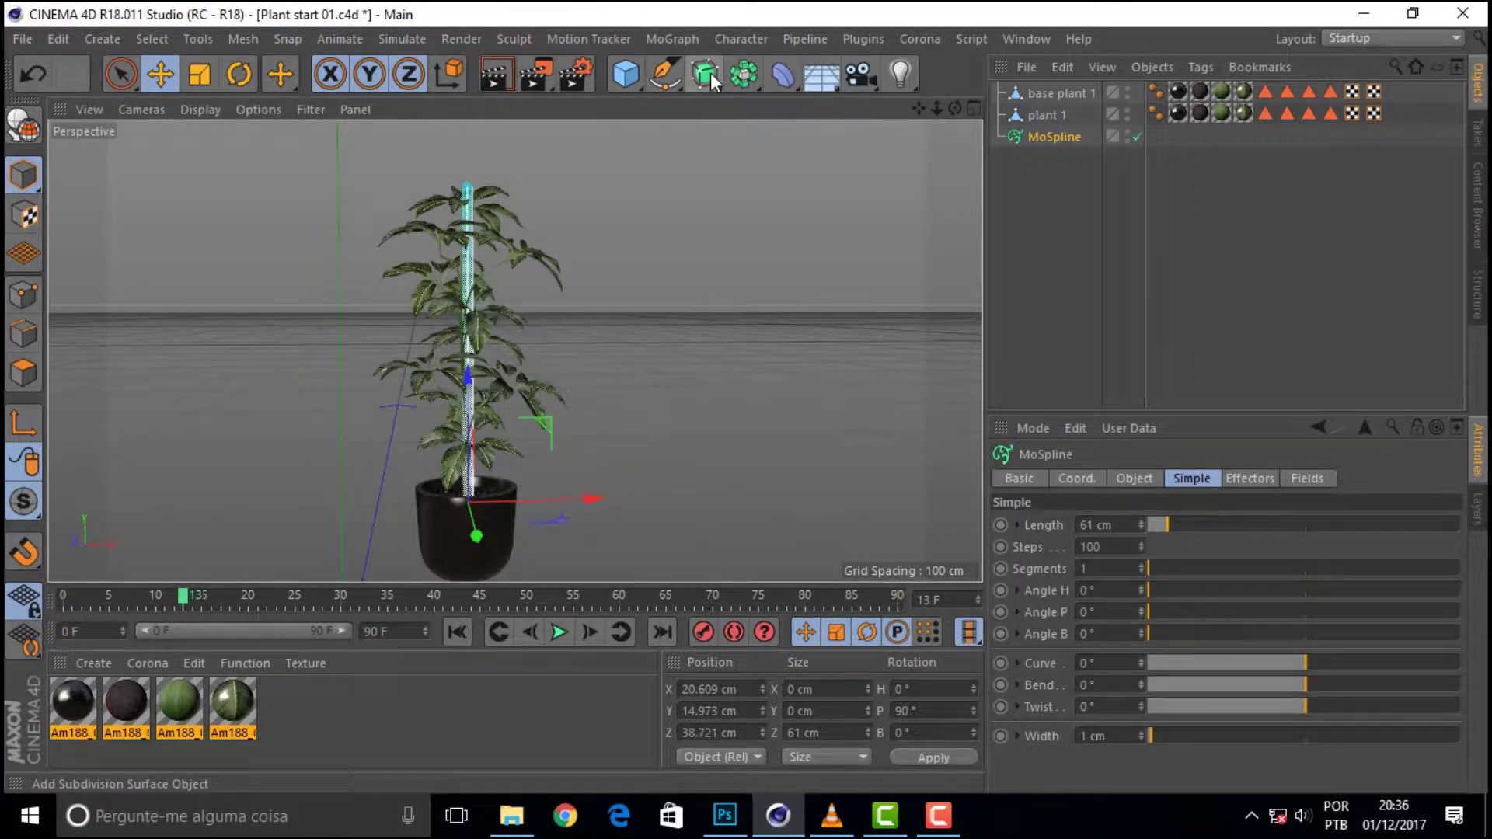
# Step: Add a Null and parent plant 1 and the MoSpline under it, leaving base plant 1 outside
pyautogui.click(1057, 117)
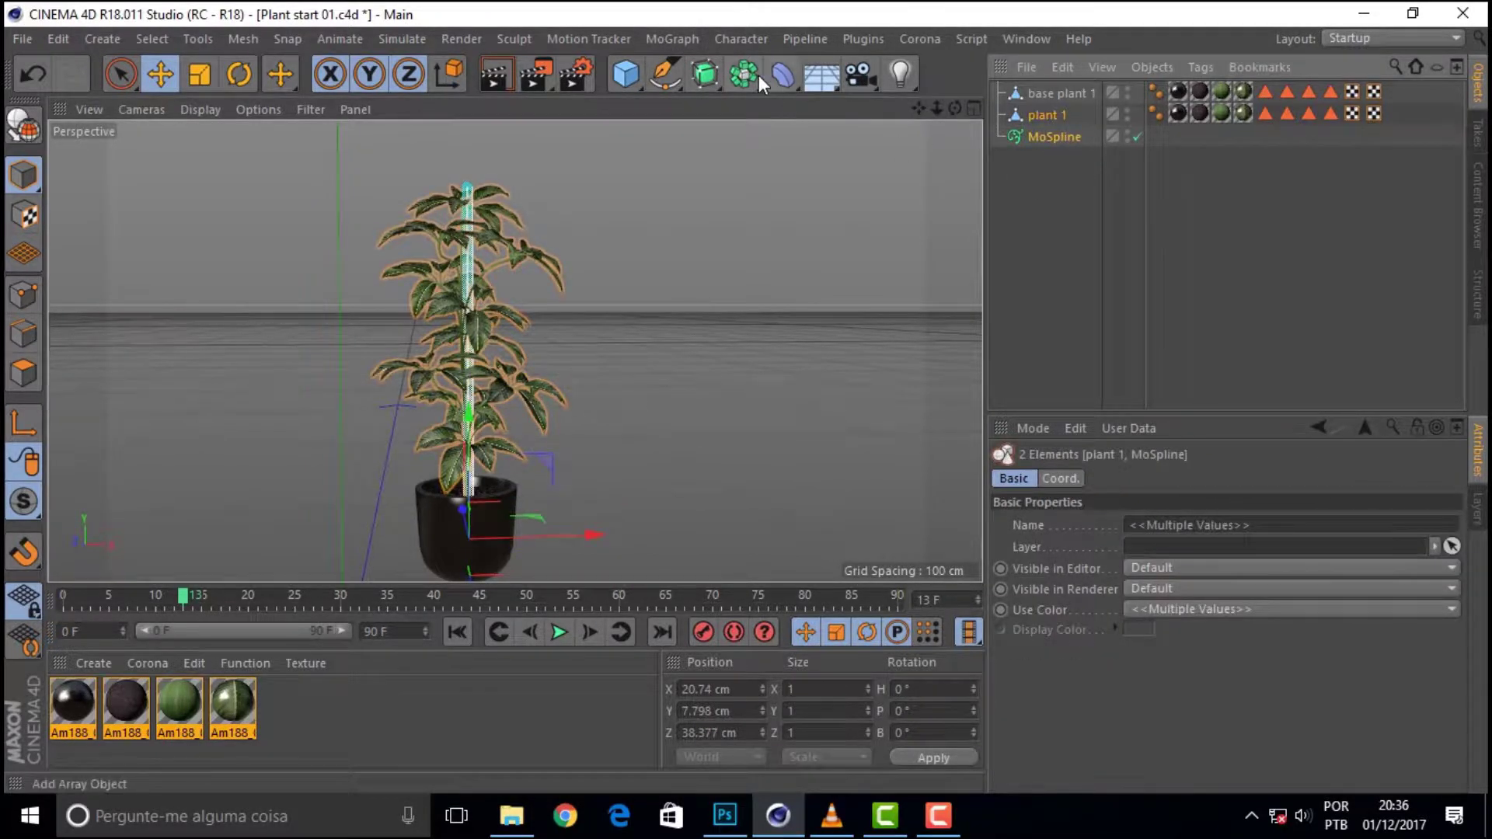
pyautogui.click(626, 83)
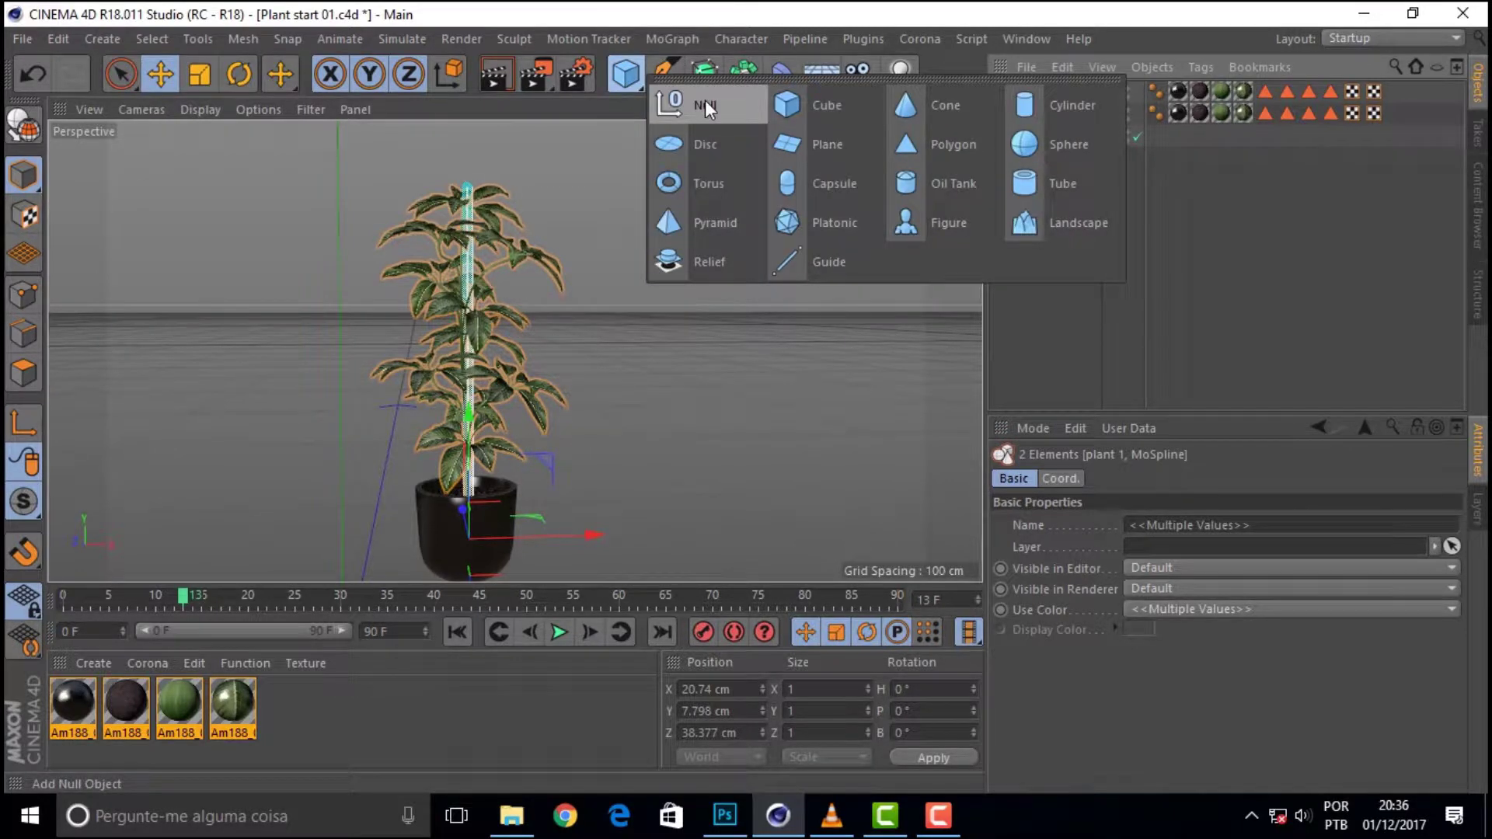
pyautogui.click(706, 100)
pyautogui.click(1045, 137)
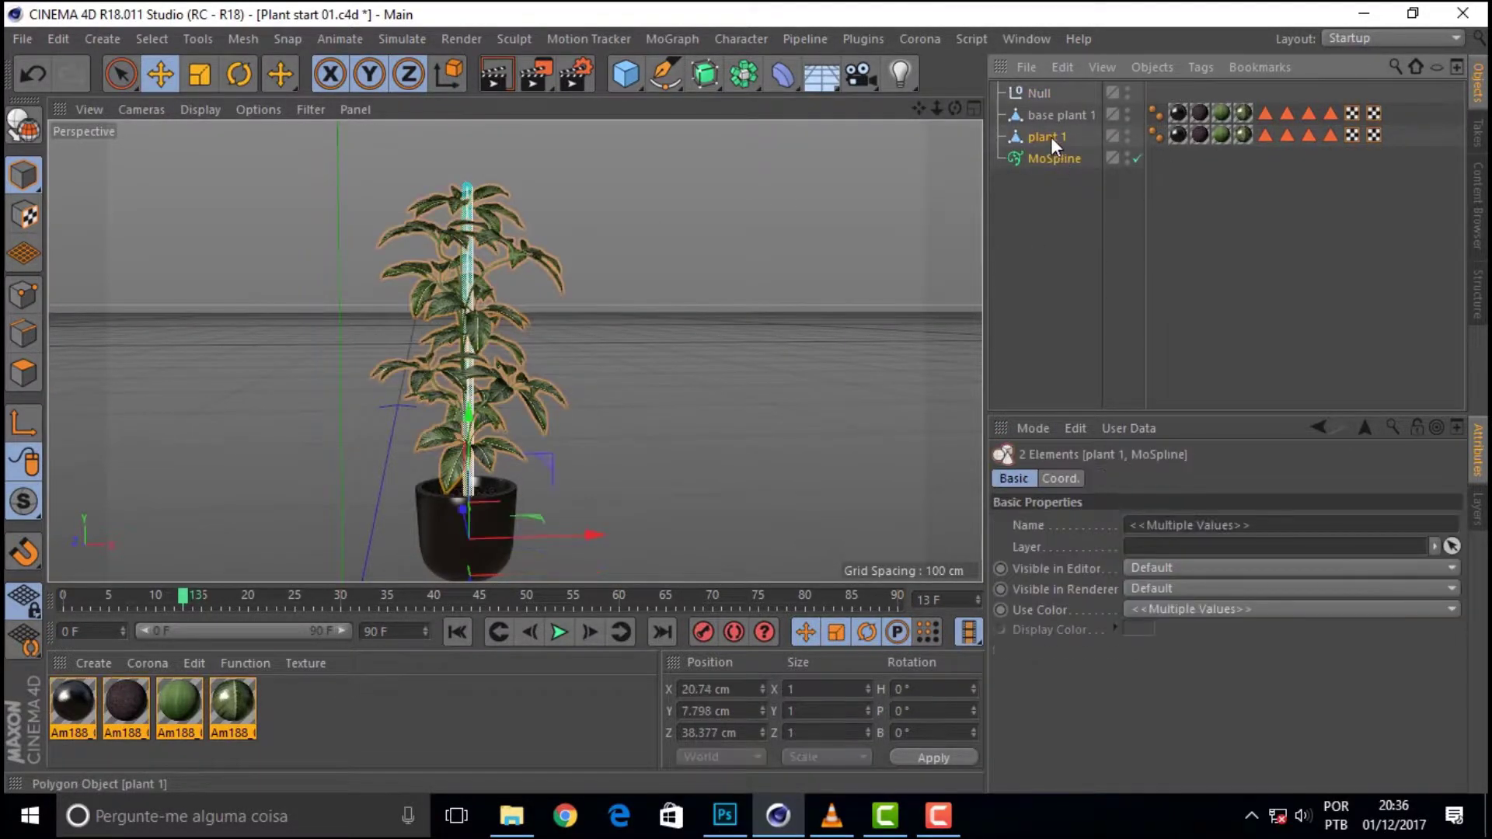
pyautogui.moveTo(1046, 96); pyautogui.dragTo(1043, 94)
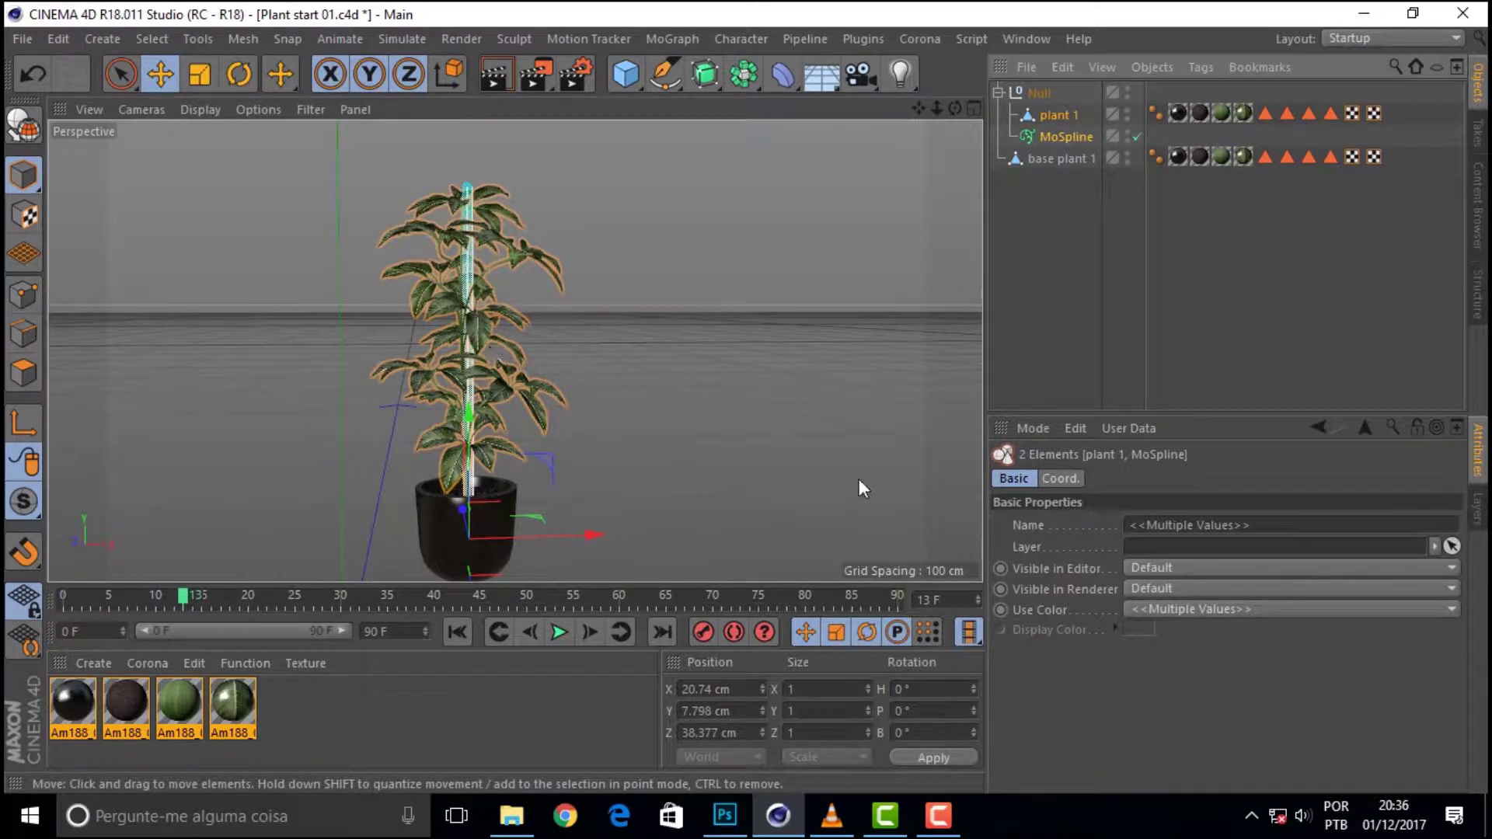
pyautogui.click(1060, 225)
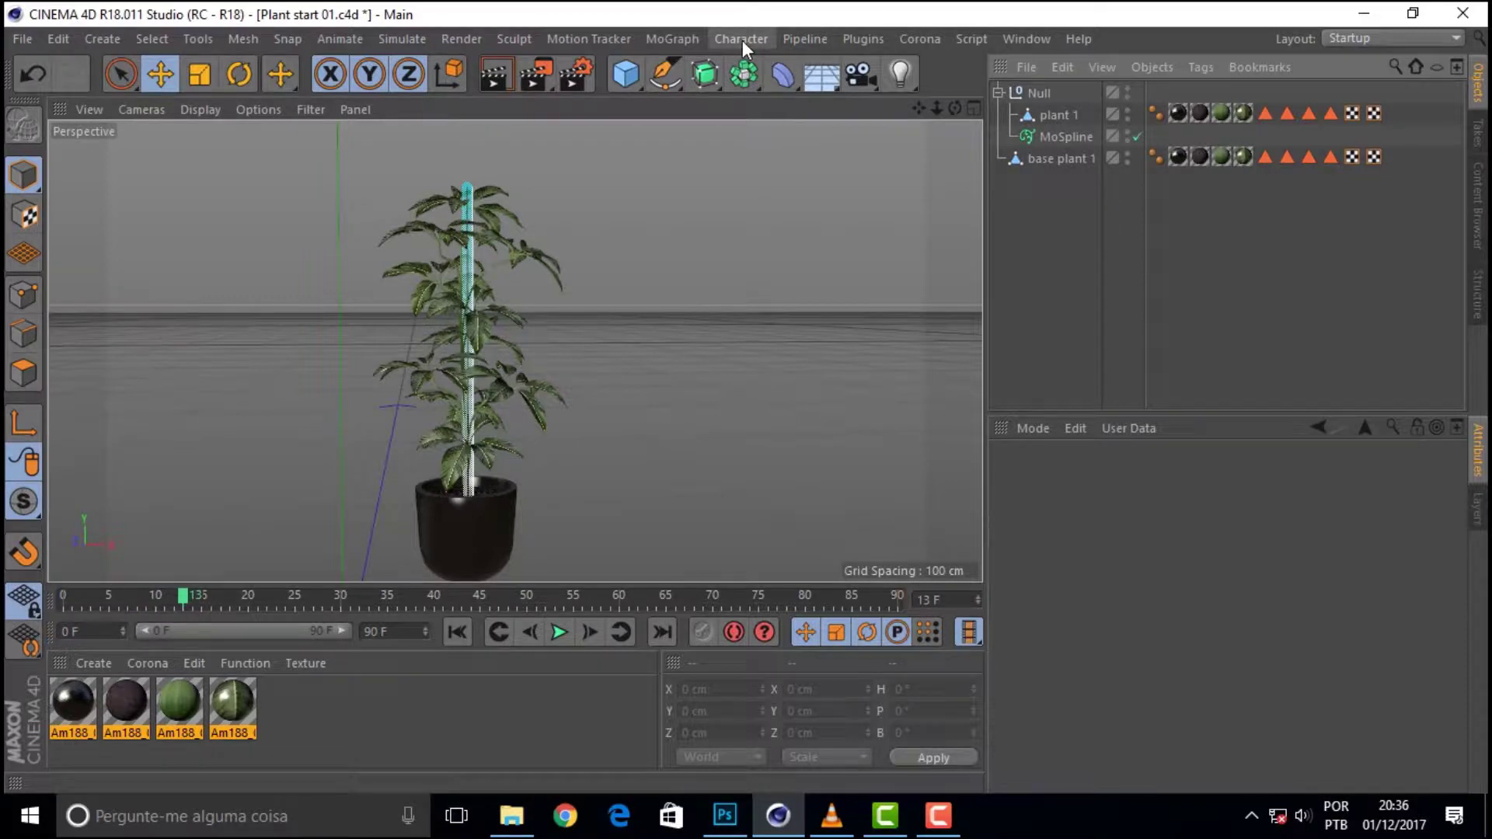
# Step: Add a Spline Wrap deformer and place it in the Null between plant 1 and the MoSpline
pyautogui.click(787, 78)
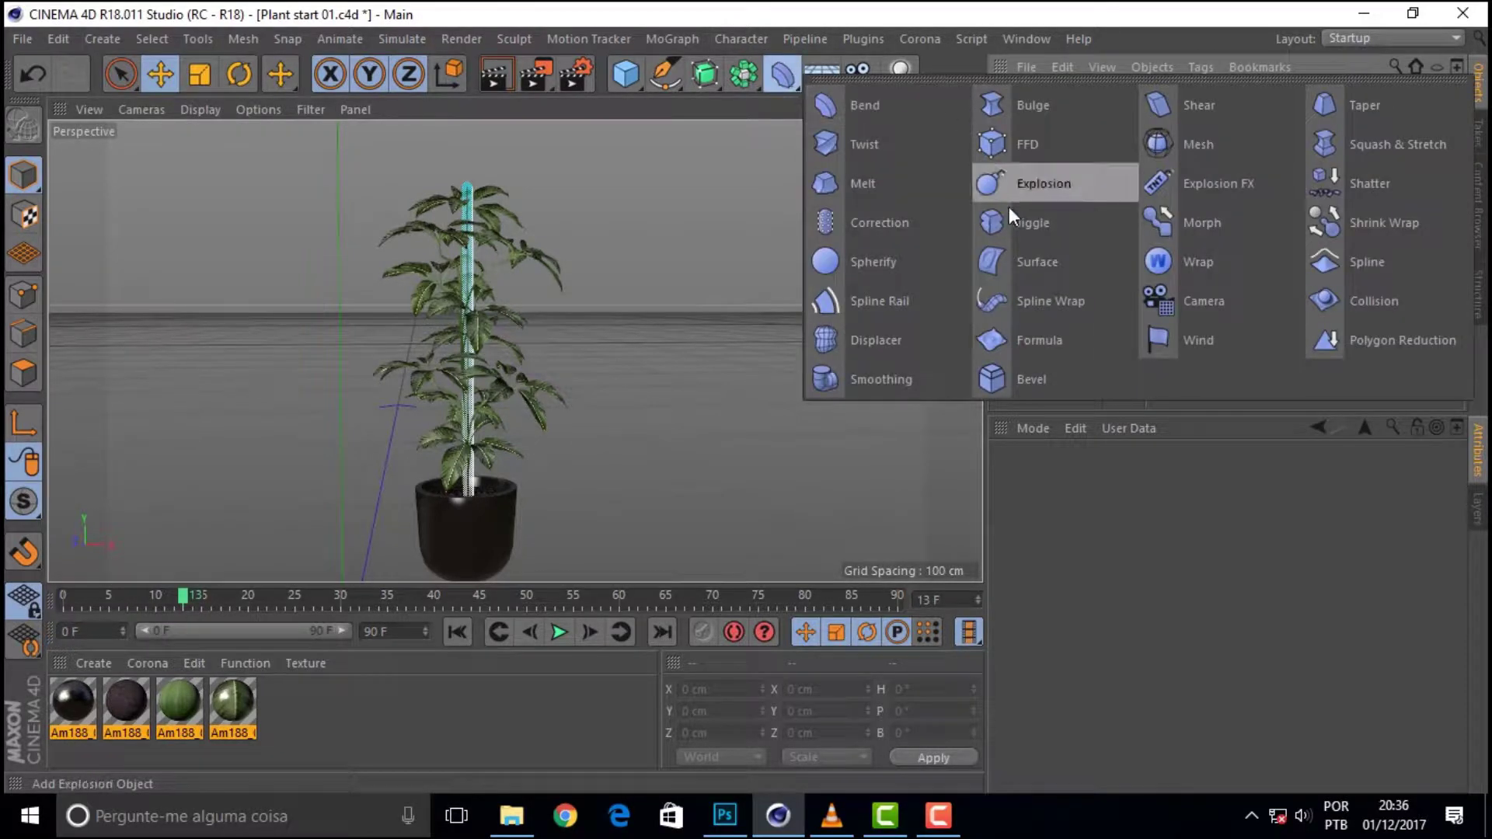
pyautogui.click(1034, 303)
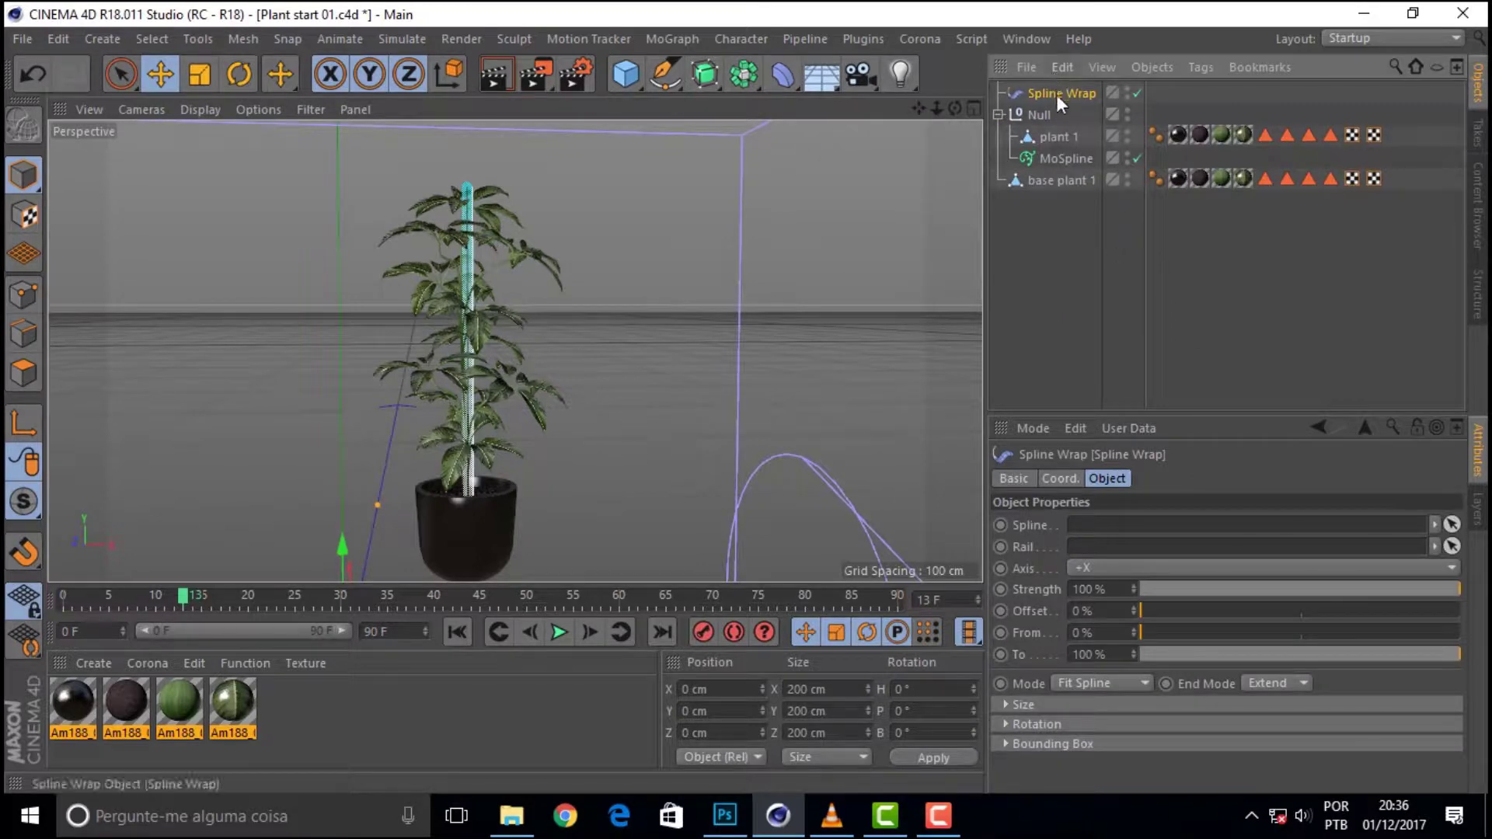
pyautogui.moveTo(1056, 139); pyautogui.dragTo(1056, 141)
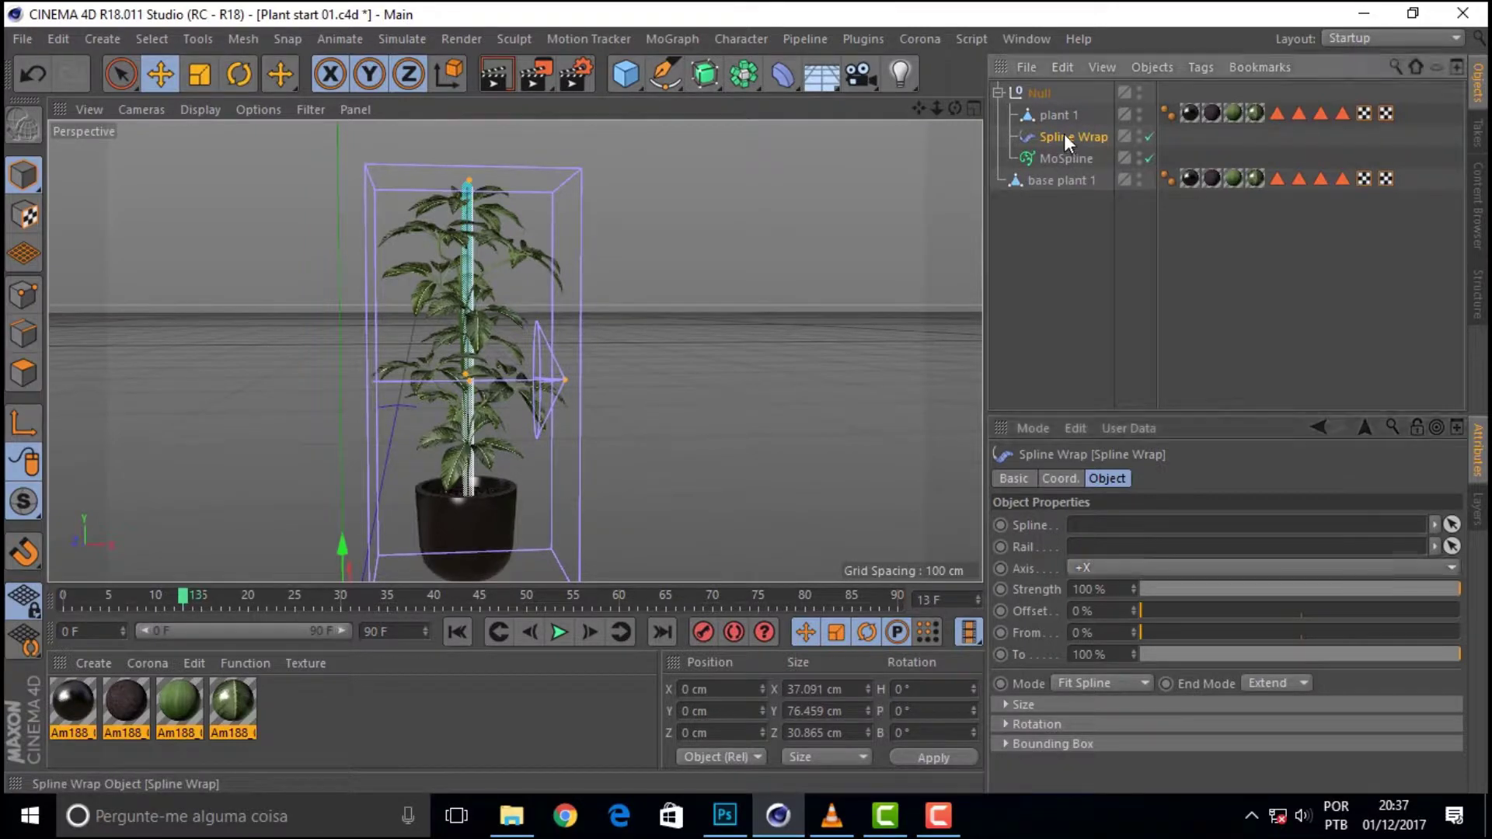
# Step: Link the MoSpline as the Spline Wrap's spline, set axis +Y, and keep strength at 100%
pyautogui.moveTo(1065, 159); pyautogui.dragTo(1112, 525)
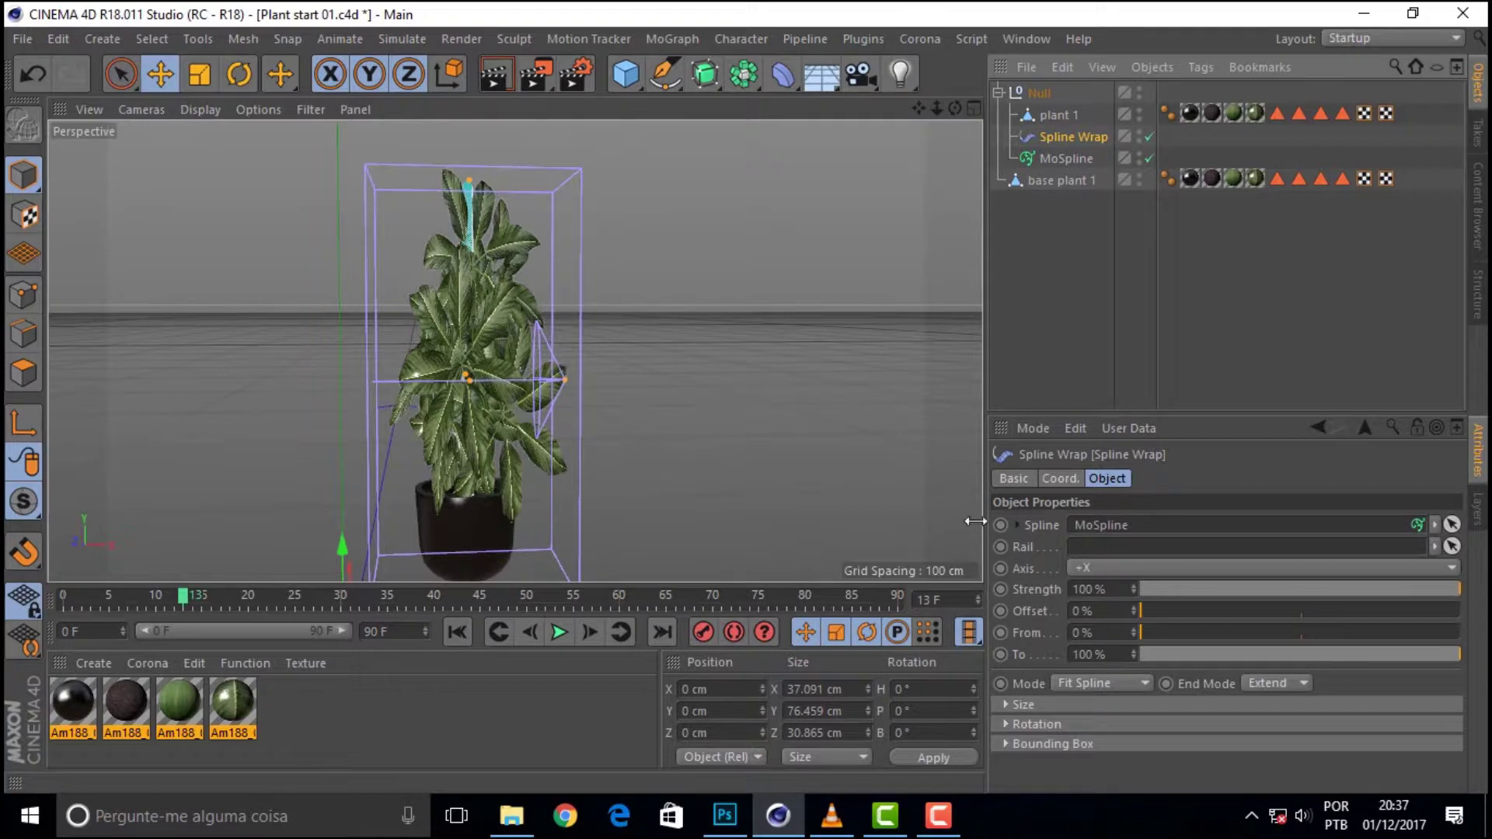
pyautogui.moveTo(953, 109); pyautogui.dragTo(953, 109)
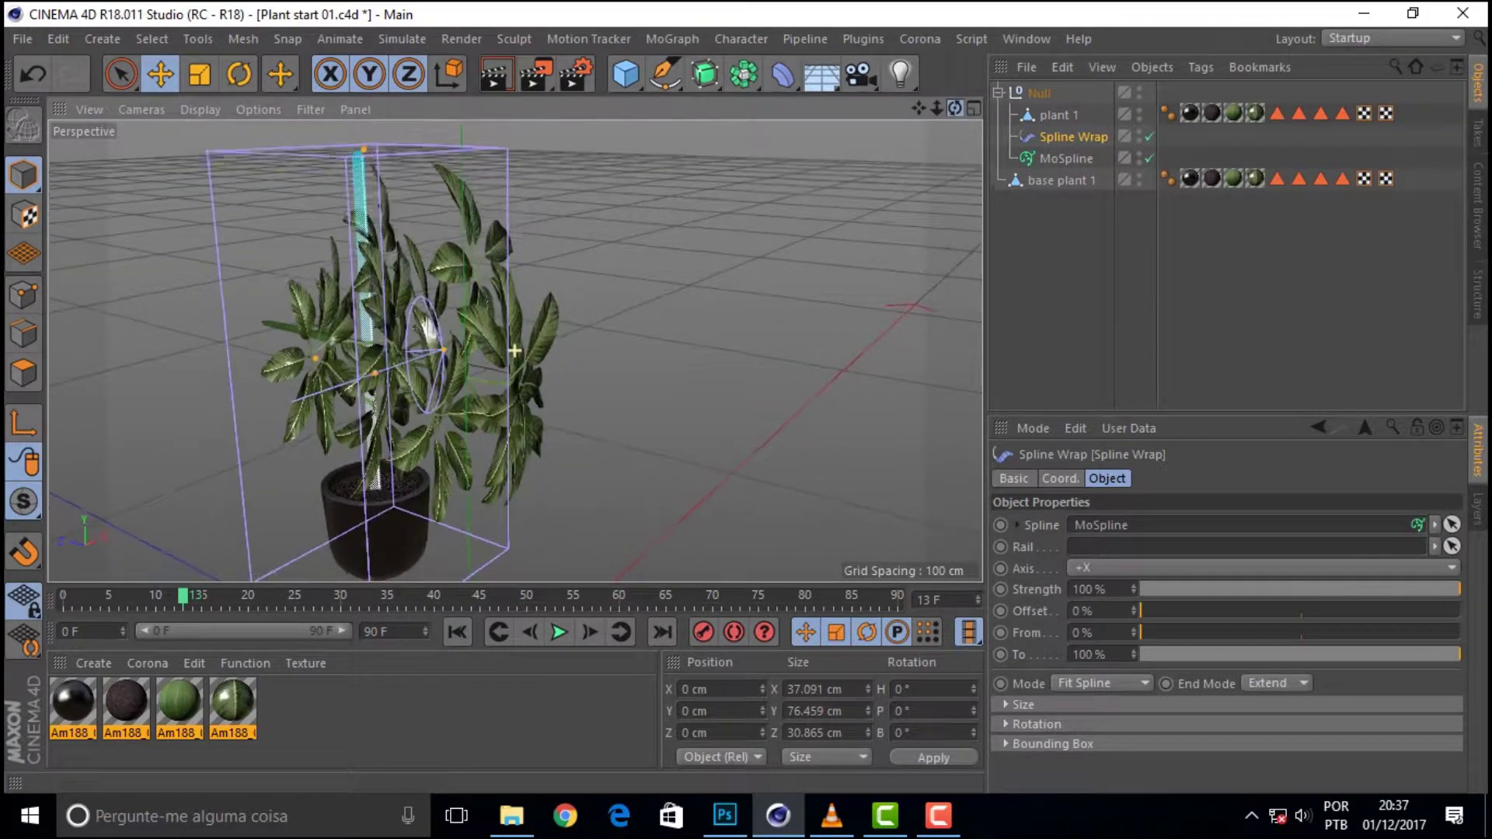
pyautogui.click(1201, 564)
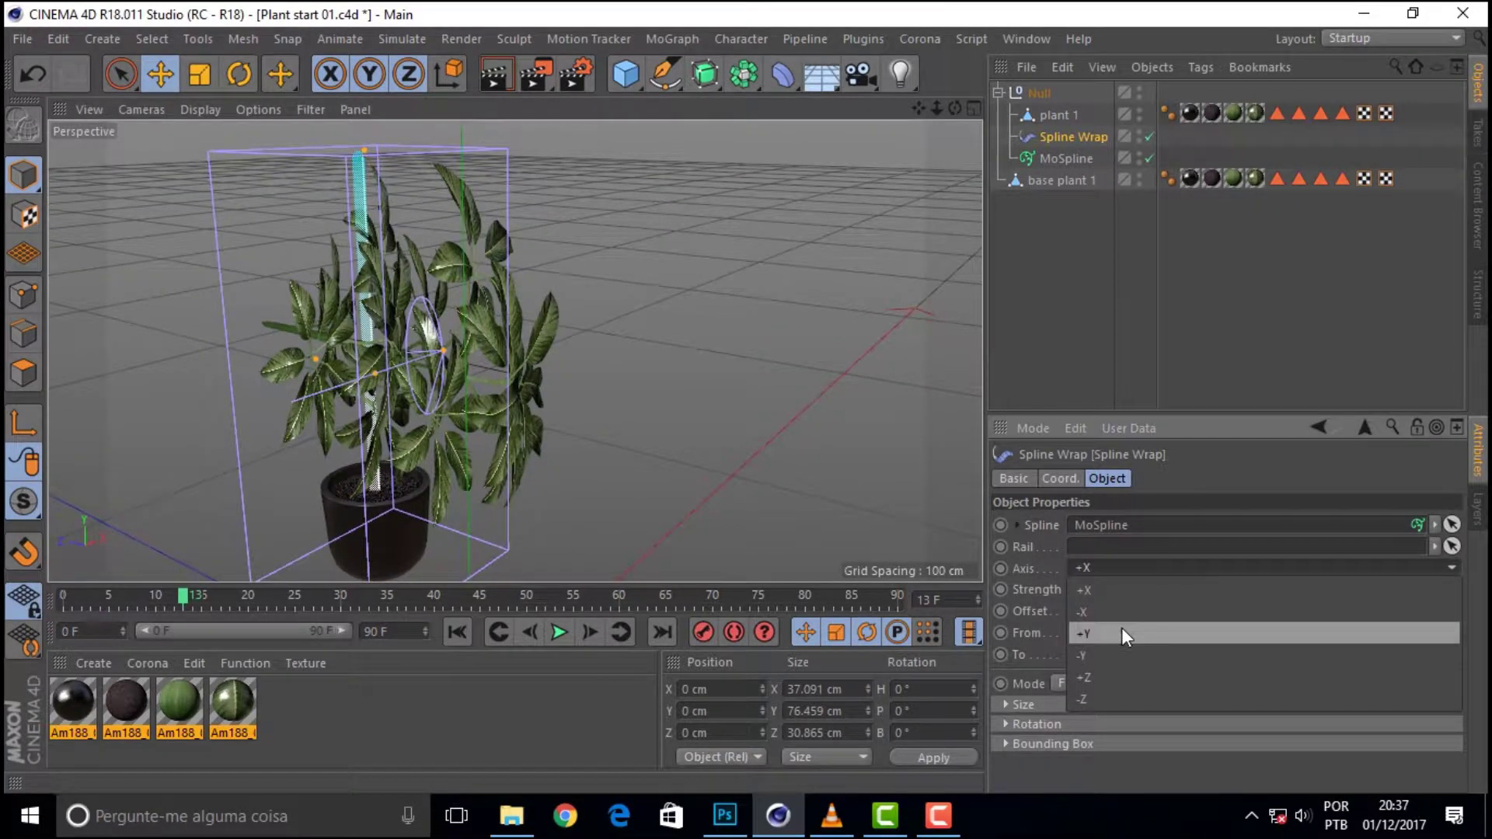
pyautogui.click(1121, 627)
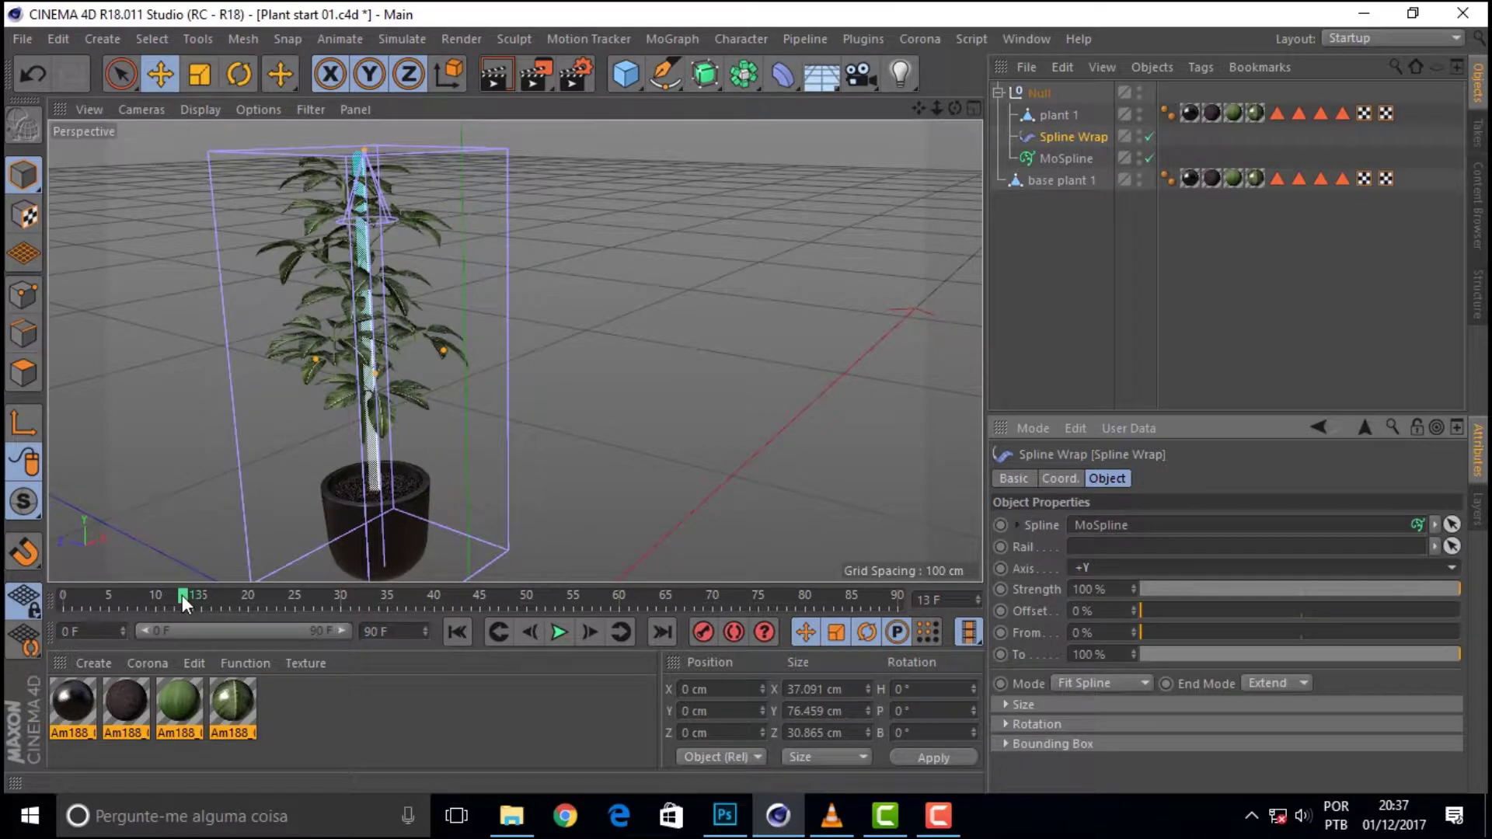
pyautogui.moveTo(181, 595); pyautogui.dragTo(345, 599)
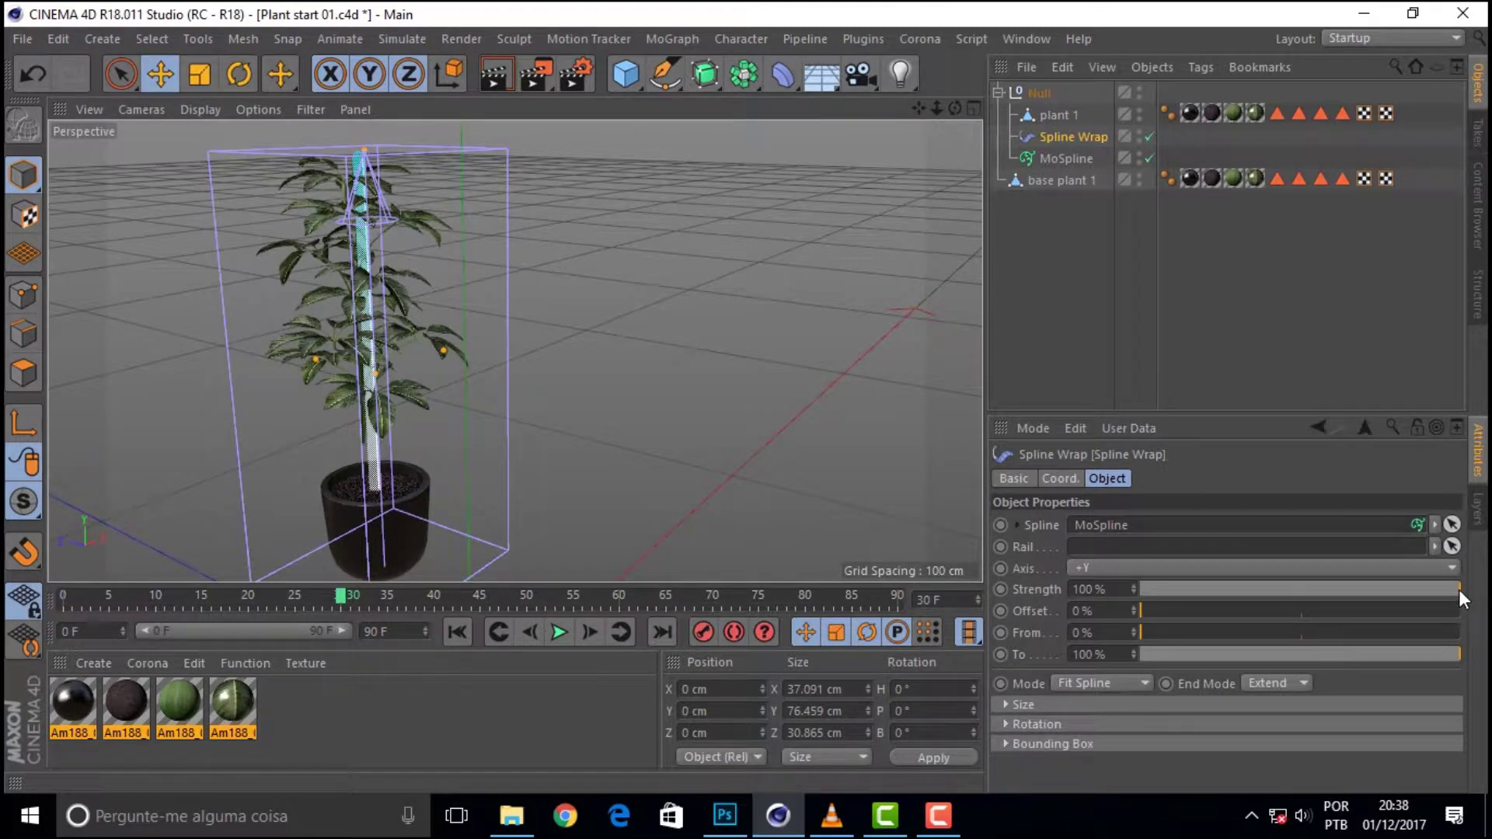
pyautogui.moveTo(1458, 589); pyautogui.dragTo(1274, 570)
pyautogui.hotkey('ctrl', 'z')
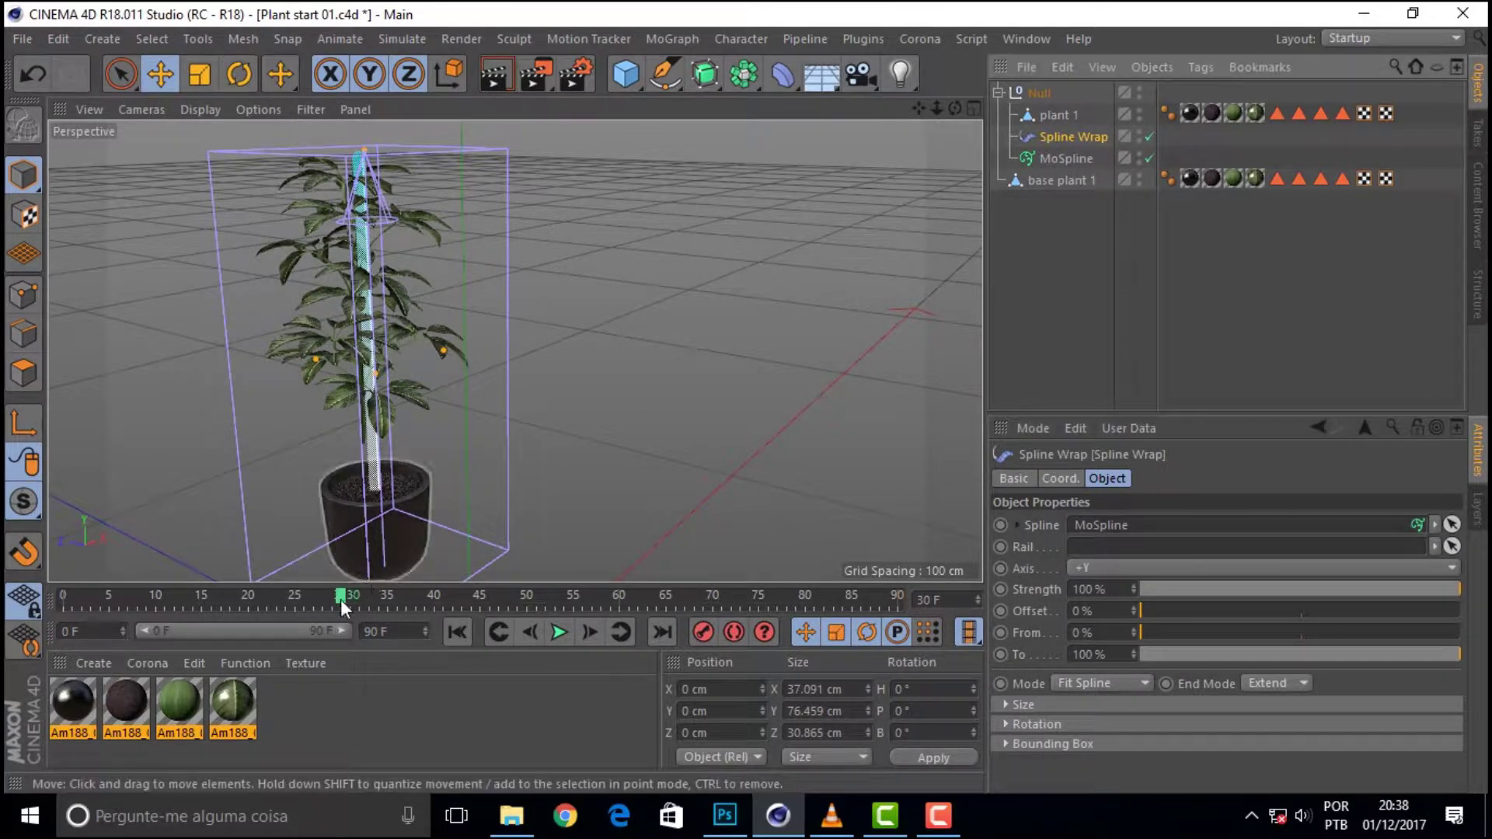
pyautogui.moveTo(341, 600); pyautogui.dragTo(579, 582)
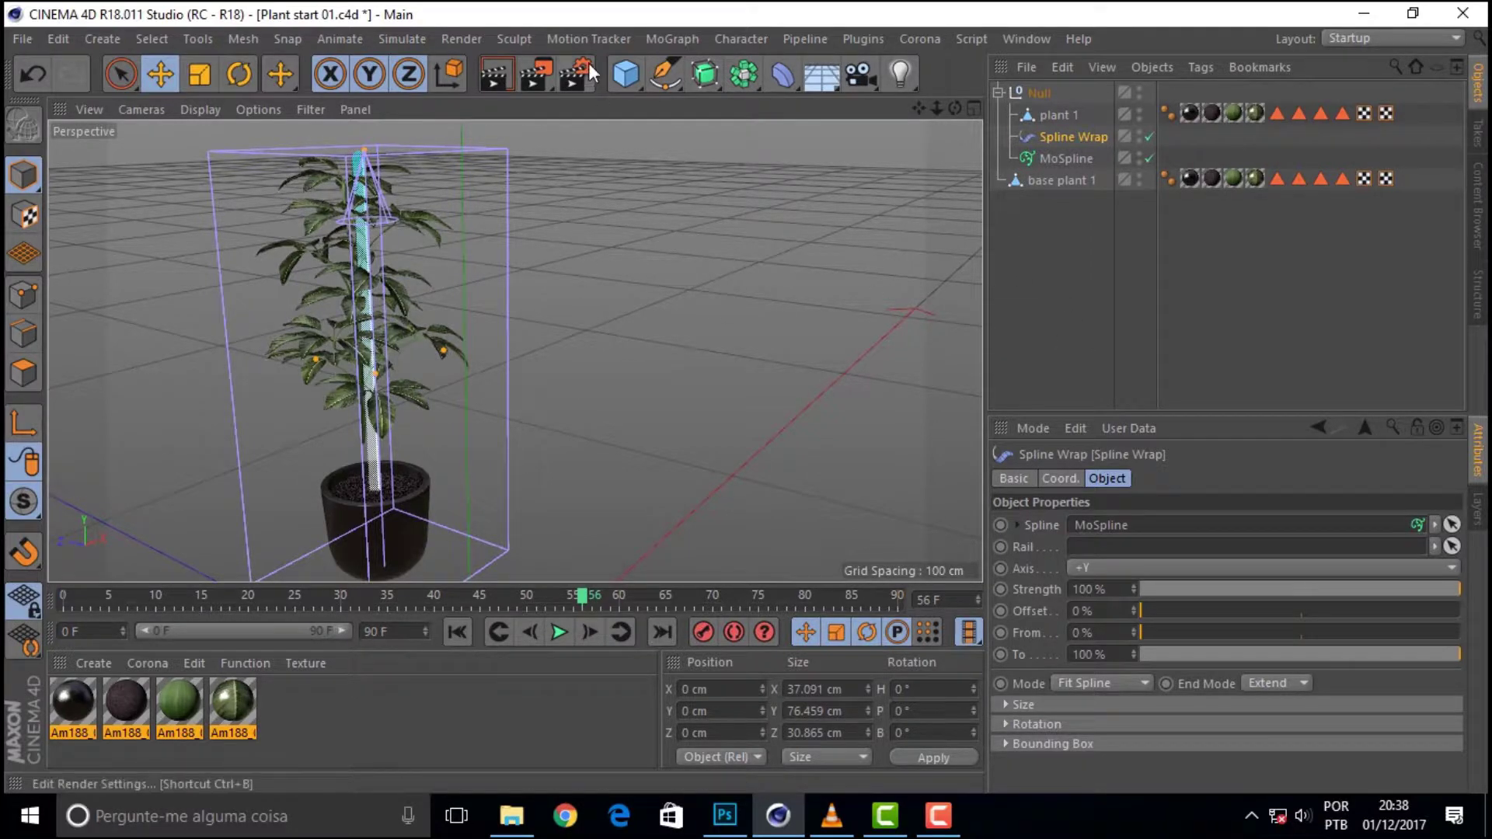
# Step: Add a Turbulence force and a Wind force from Simulate > Particles
pyautogui.click(397, 39)
pyautogui.moveTo(405, 123)
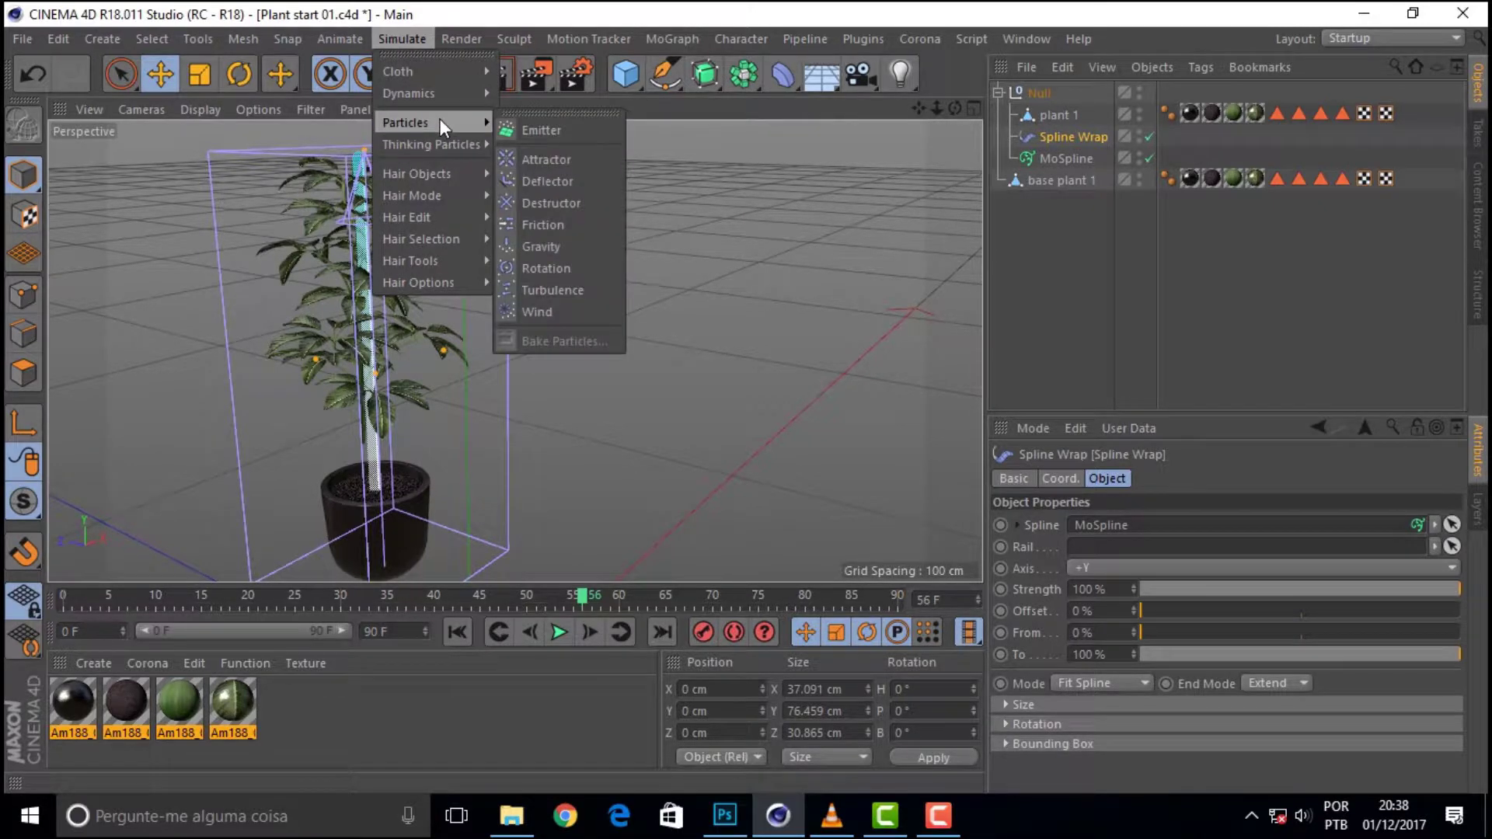
pyautogui.click(575, 289)
pyautogui.click(410, 40)
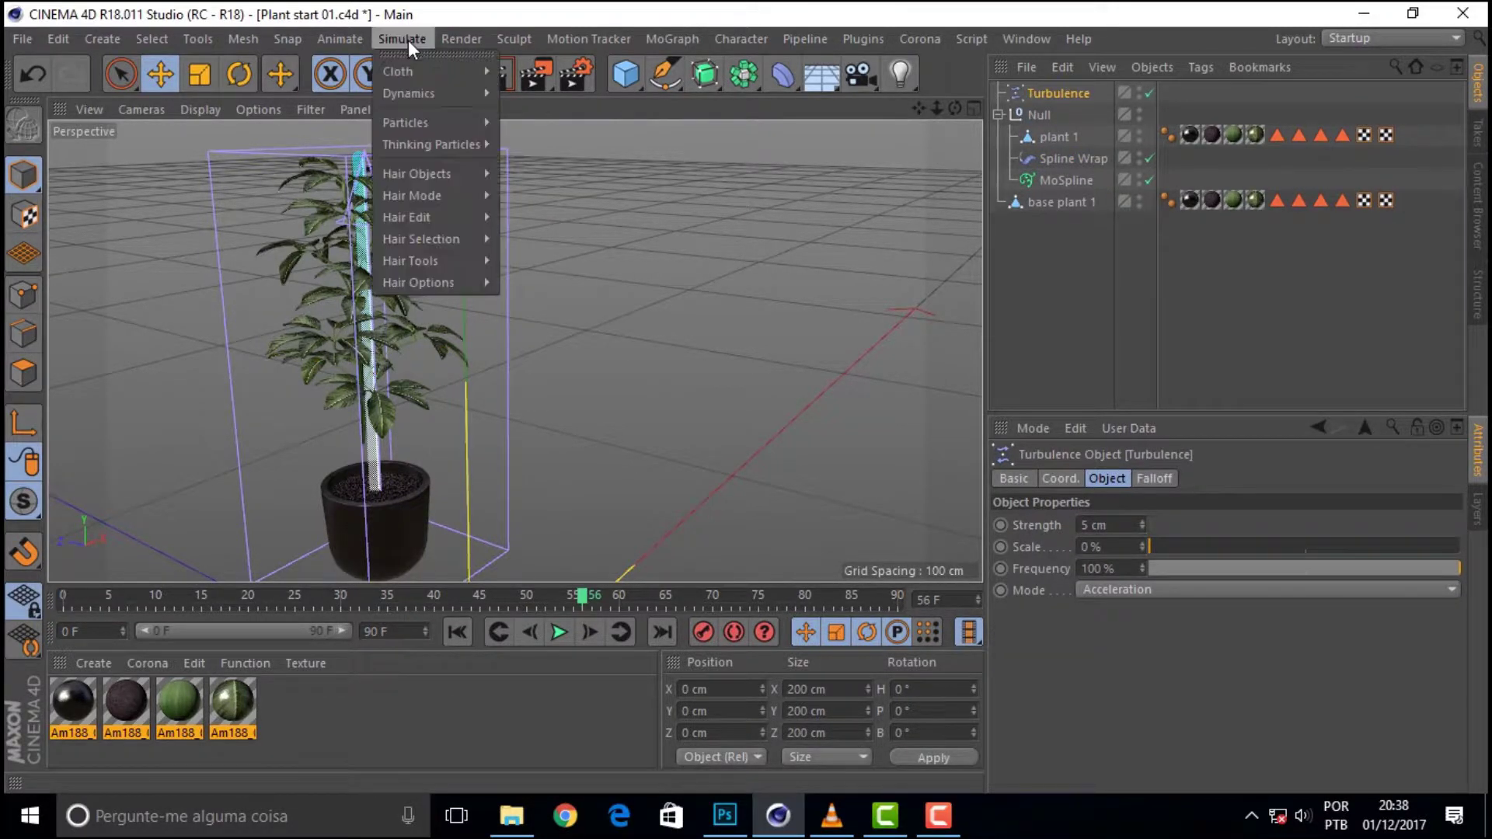
pyautogui.moveTo(405, 123)
pyautogui.click(583, 311)
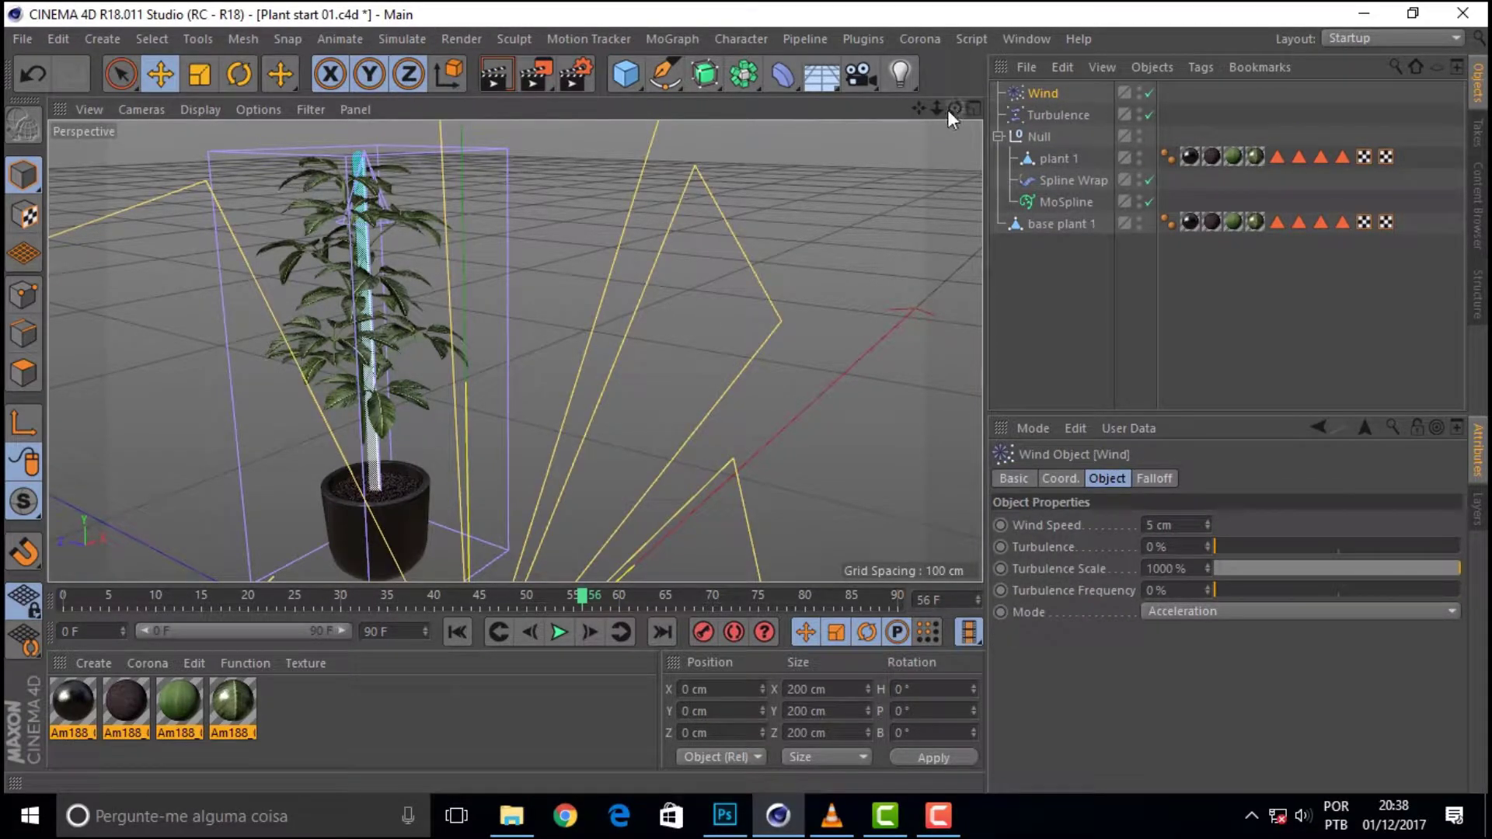
pyautogui.moveTo(937, 109); pyautogui.dragTo(855, 116)
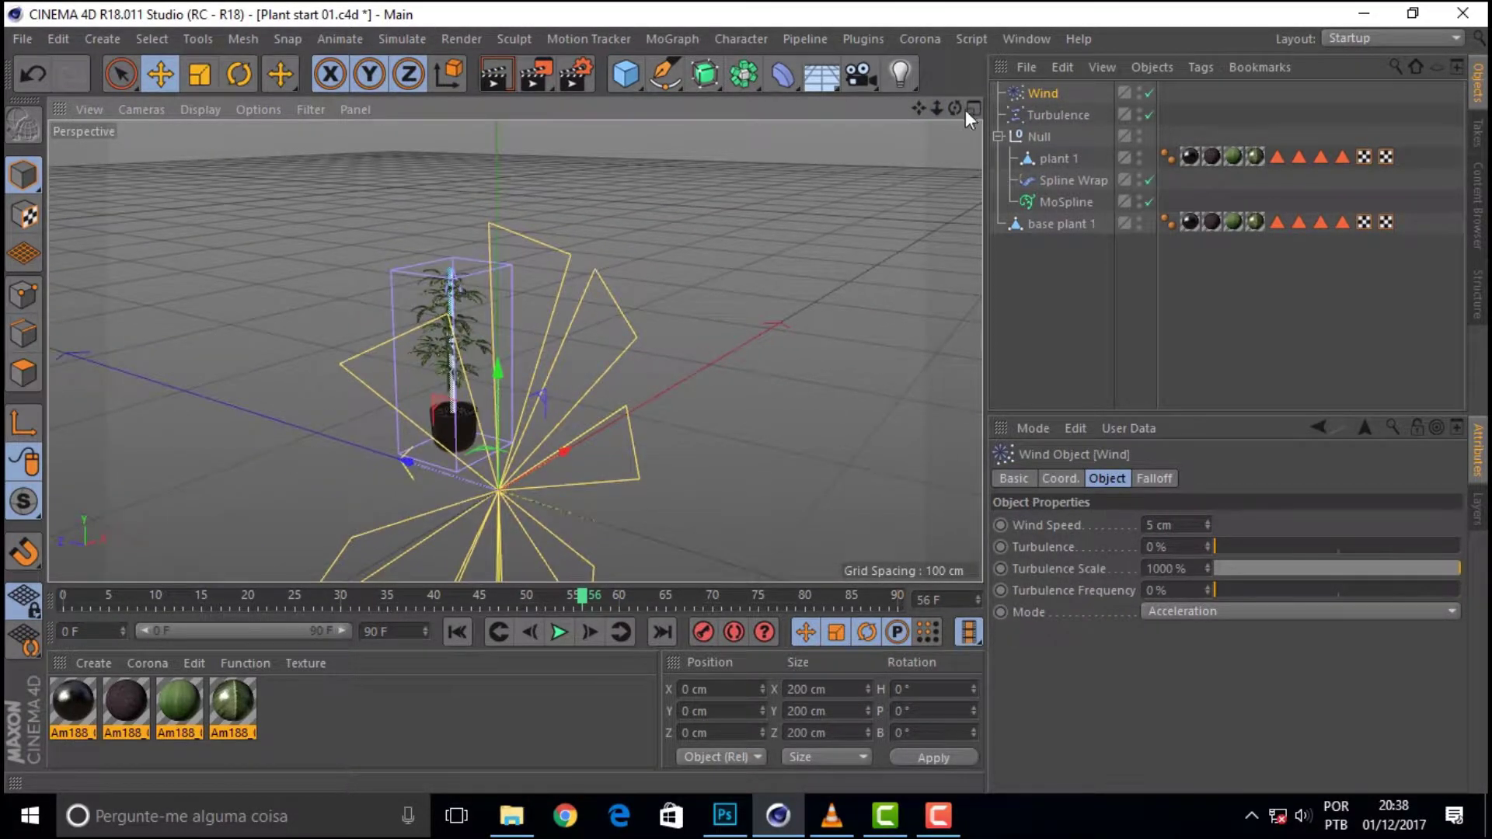
pyautogui.moveTo(956, 108)
pyautogui.mouseDown()
pyautogui.moveTo(894, 113)
pyautogui.moveTo(910, 116)
pyautogui.moveTo(909, 86)
pyautogui.moveTo(925, 116)
pyautogui.moveTo(939, 105)
pyautogui.moveTo(914, 115)
pyautogui.moveTo(894, 93)
pyautogui.mouseUp()
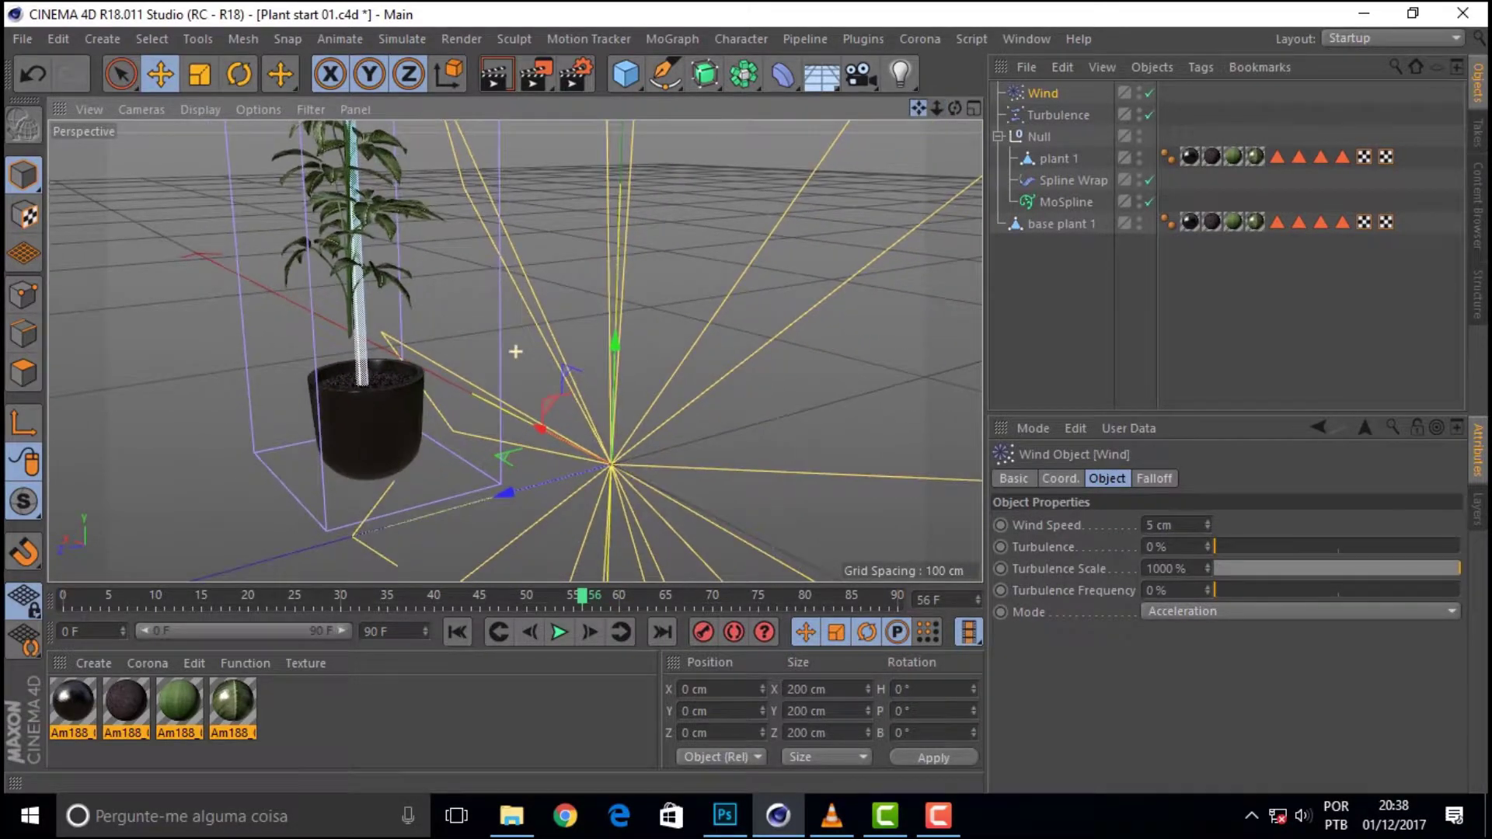
# Step: Add Turbulence and Wind to the MoSpline's Fields list
pyautogui.click(1064, 202)
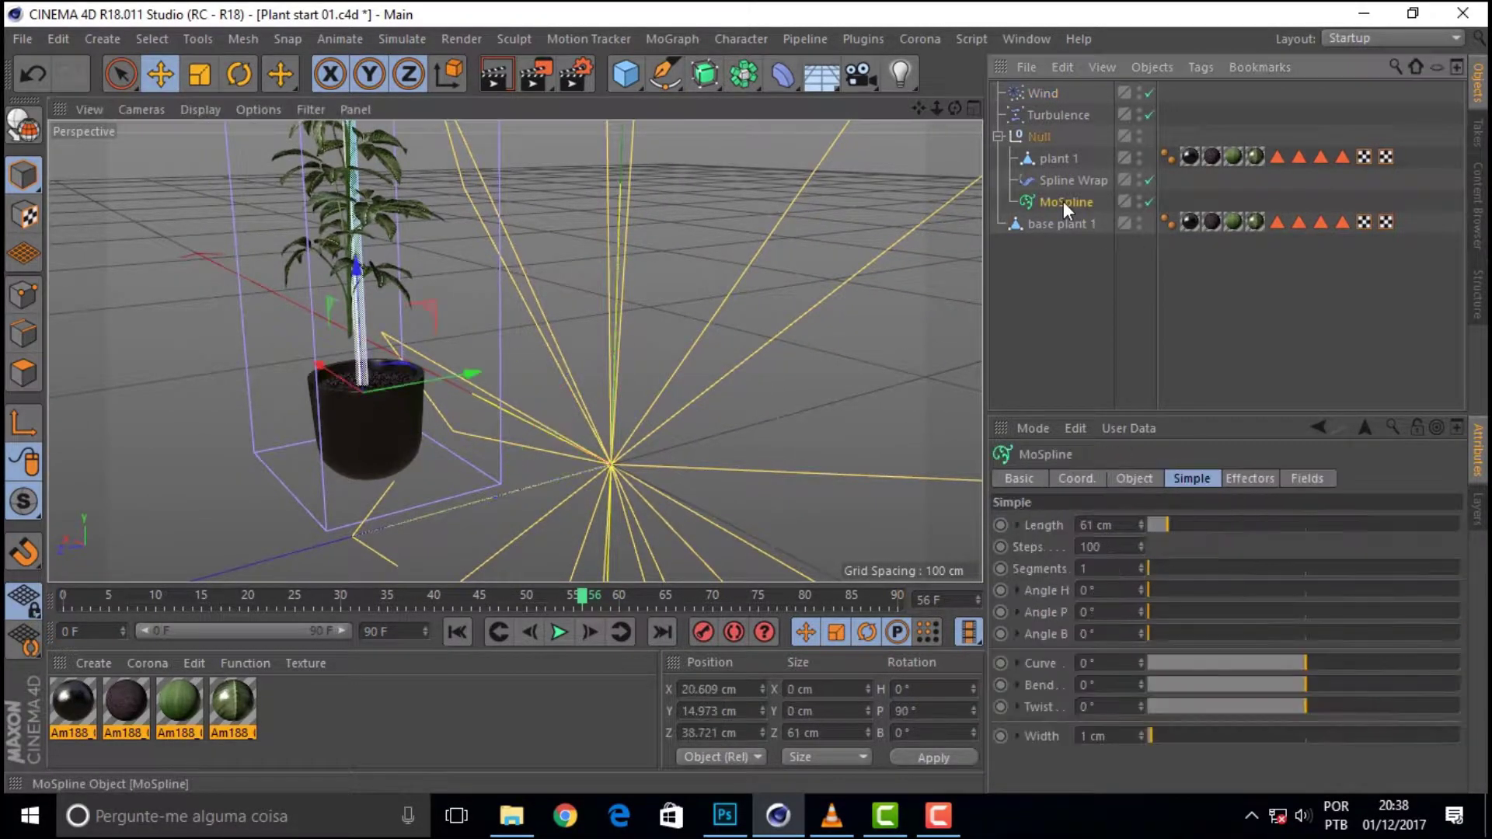
pyautogui.click(1313, 478)
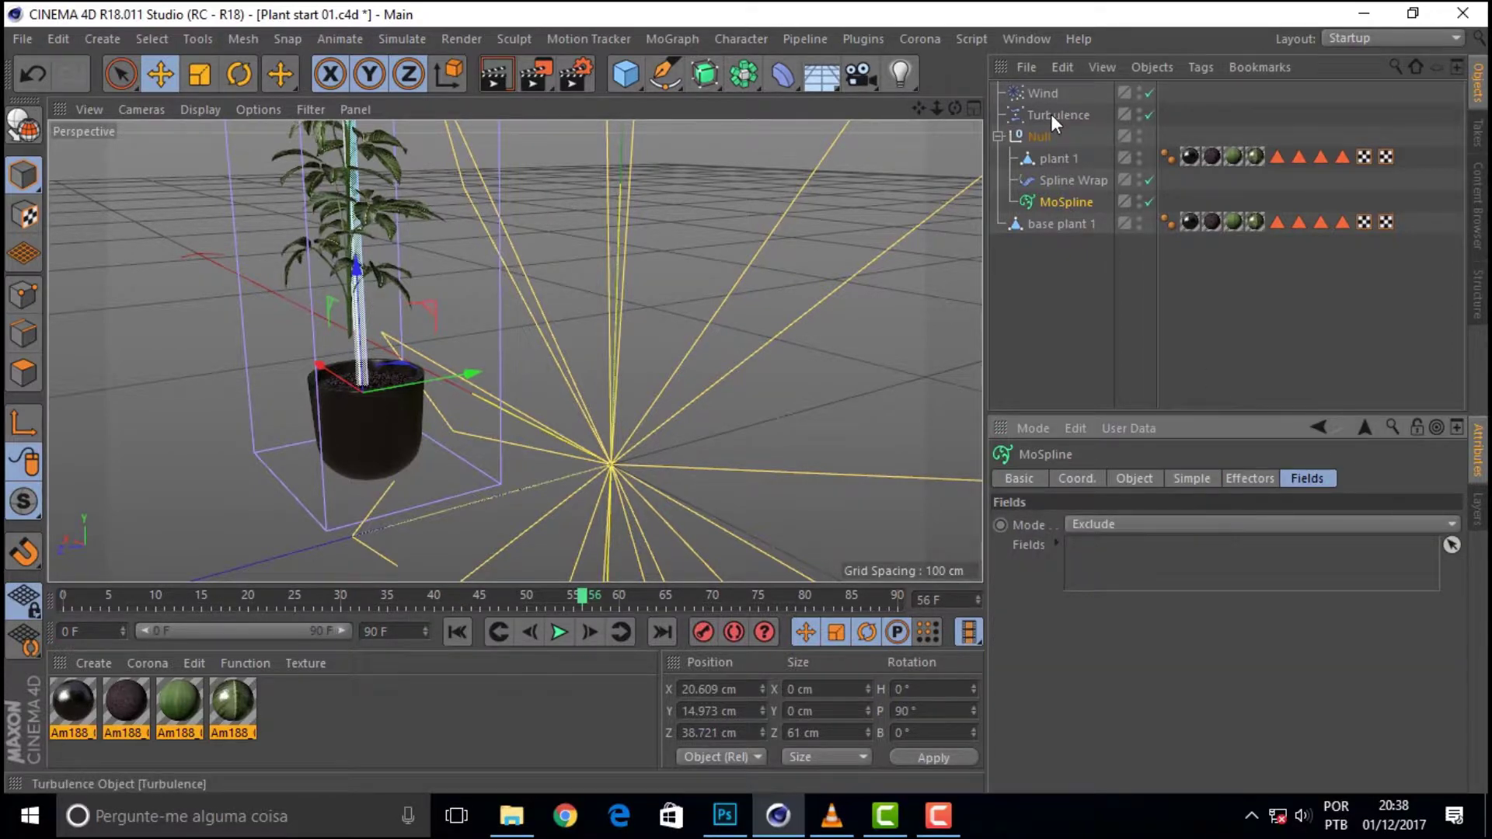
pyautogui.moveTo(1051, 113); pyautogui.dragTo(1130, 550)
pyautogui.moveTo(1051, 93); pyautogui.dragTo(1117, 565)
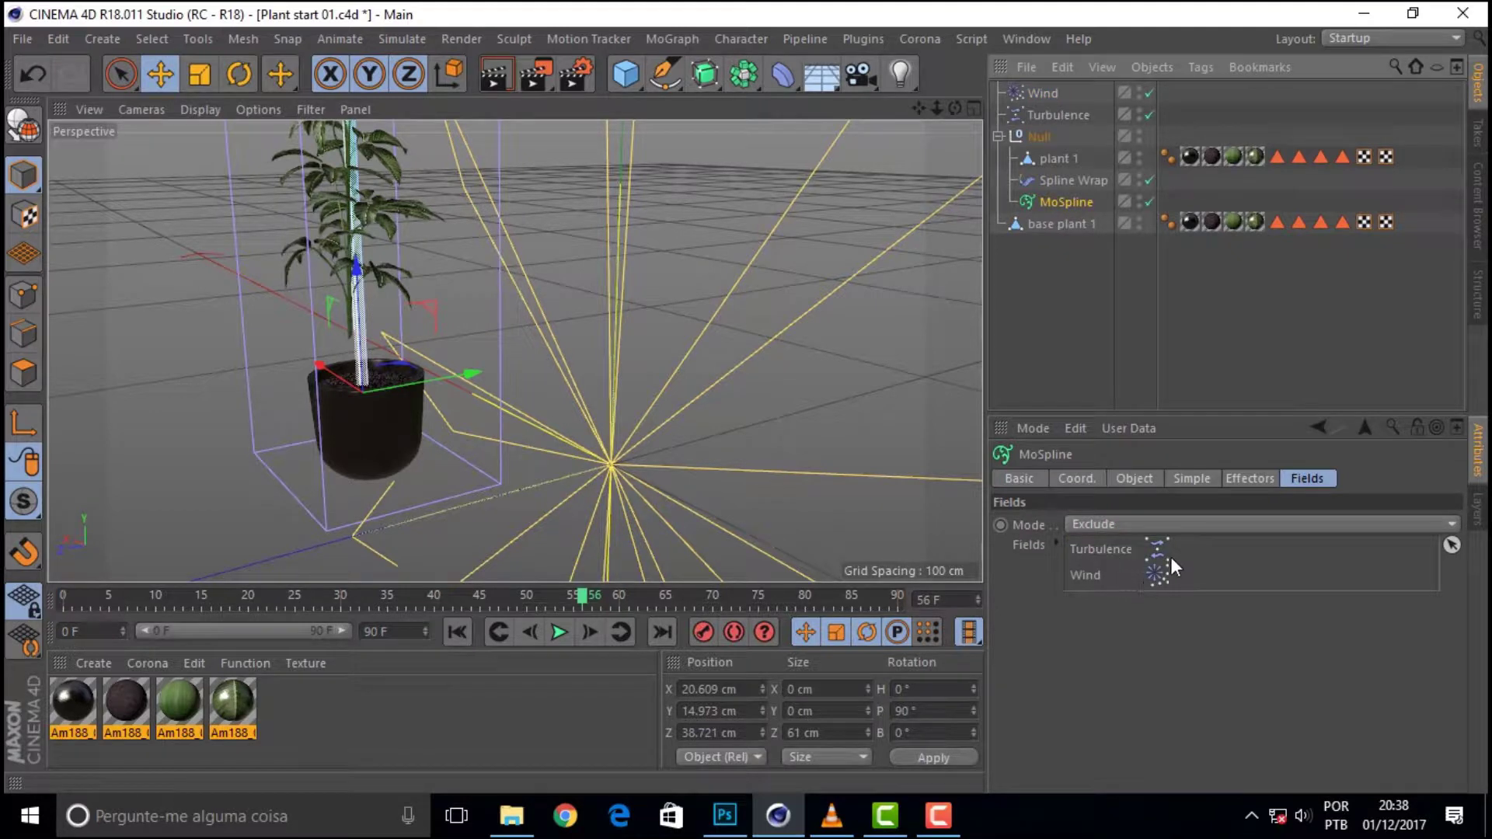
pyautogui.moveTo(567, 595)
pyautogui.mouseDown()
pyautogui.moveTo(72, 583)
pyautogui.moveTo(321, 591)
pyautogui.mouseUp()
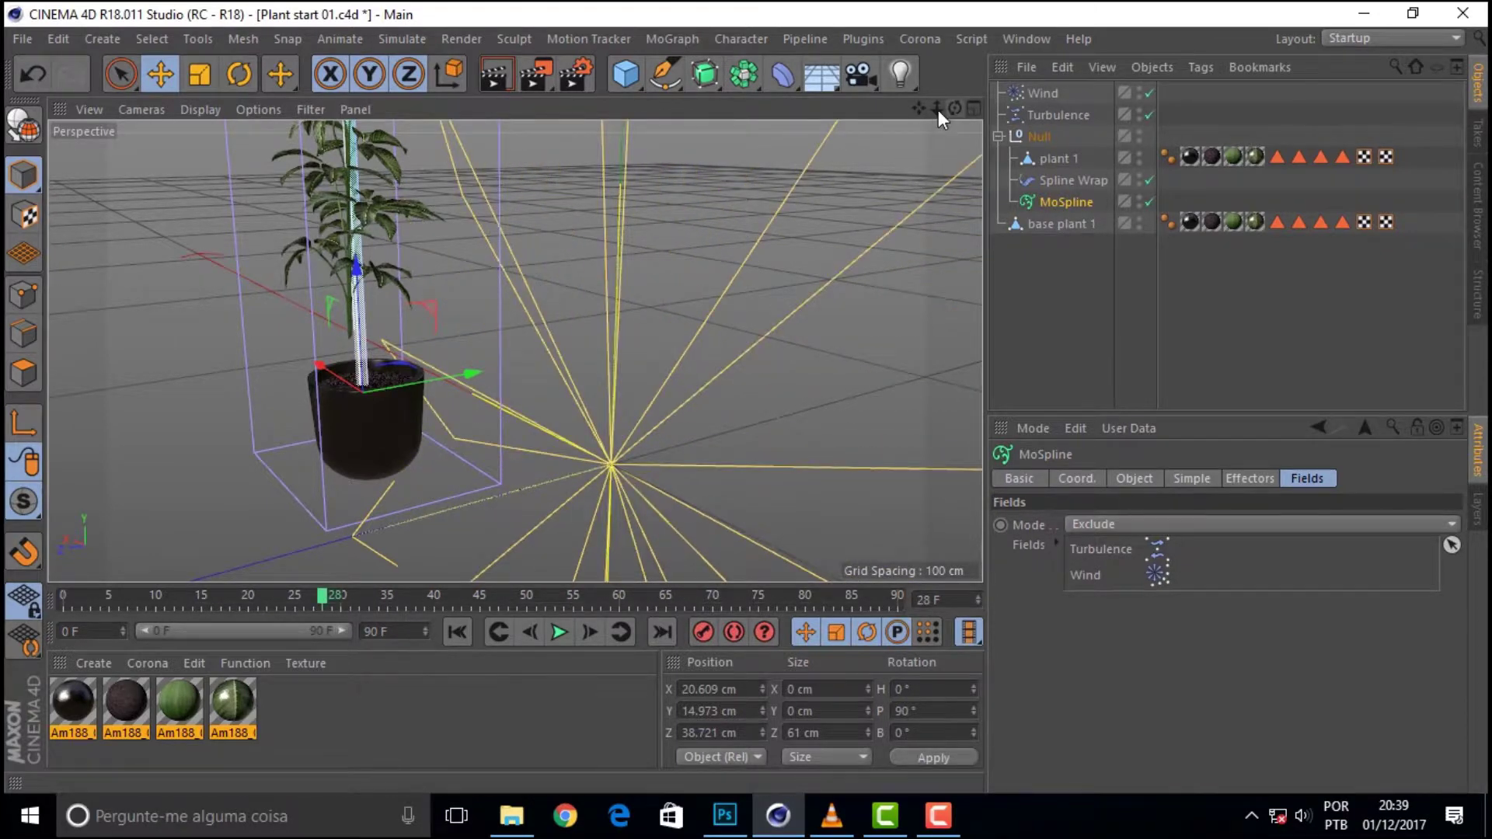
pyautogui.moveTo(937, 109)
pyautogui.mouseDown()
pyautogui.moveTo(918, 114)
pyautogui.moveTo(953, 105)
pyautogui.mouseUp()
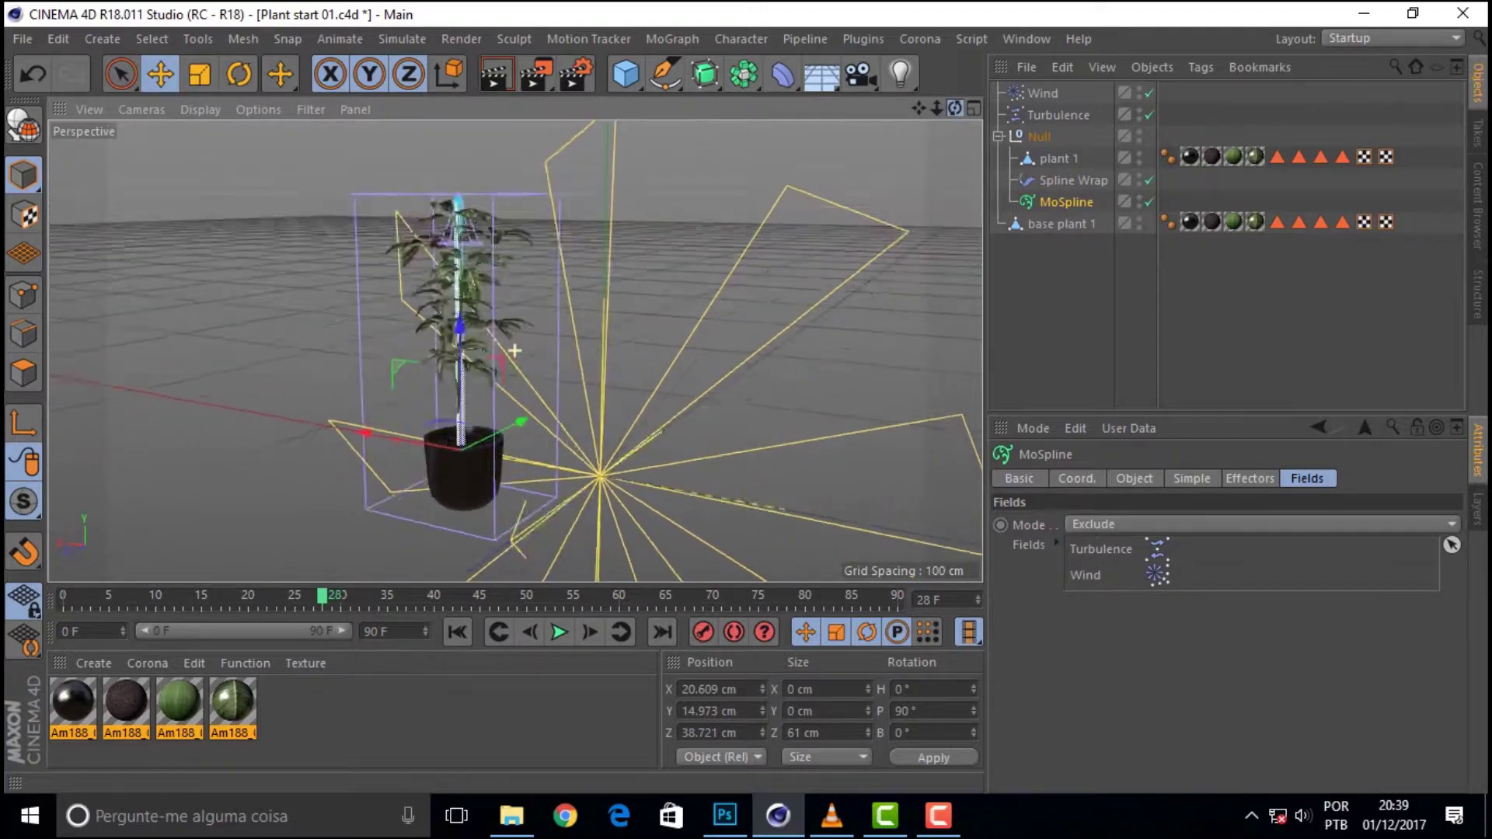
pyautogui.moveTo(320, 599)
pyautogui.mouseDown()
pyautogui.moveTo(283, 596)
pyautogui.moveTo(483, 591)
pyautogui.moveTo(98, 590)
pyautogui.moveTo(323, 591)
pyautogui.mouseUp()
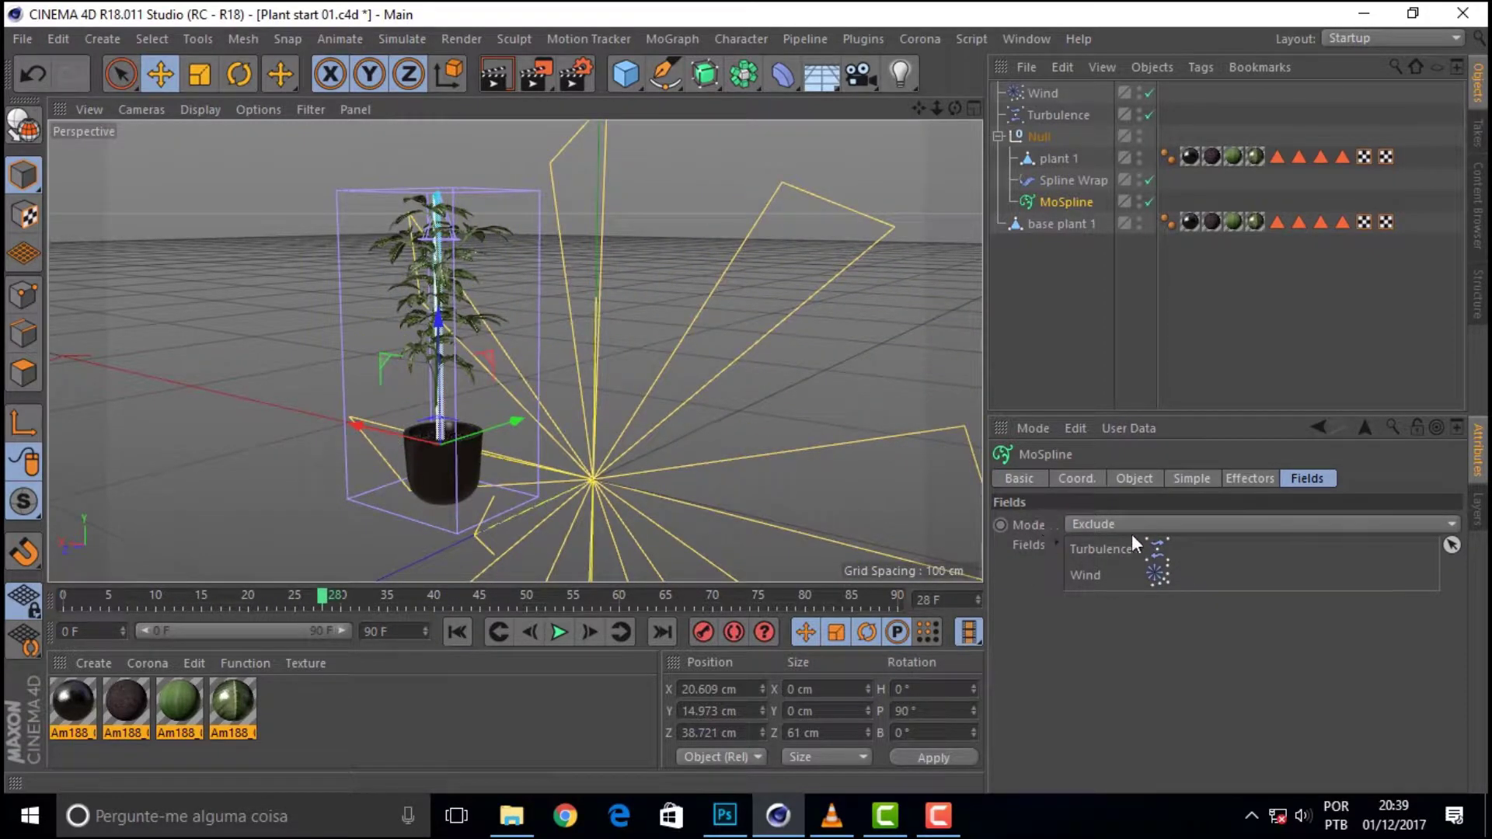
# Step: Set the MoSpline fields mode to Include and preview the swaying plant
pyautogui.click(1321, 523)
pyautogui.click(1146, 550)
pyautogui.moveTo(320, 594)
pyautogui.mouseDown()
pyautogui.moveTo(129, 594)
pyautogui.moveTo(417, 600)
pyautogui.mouseUp()
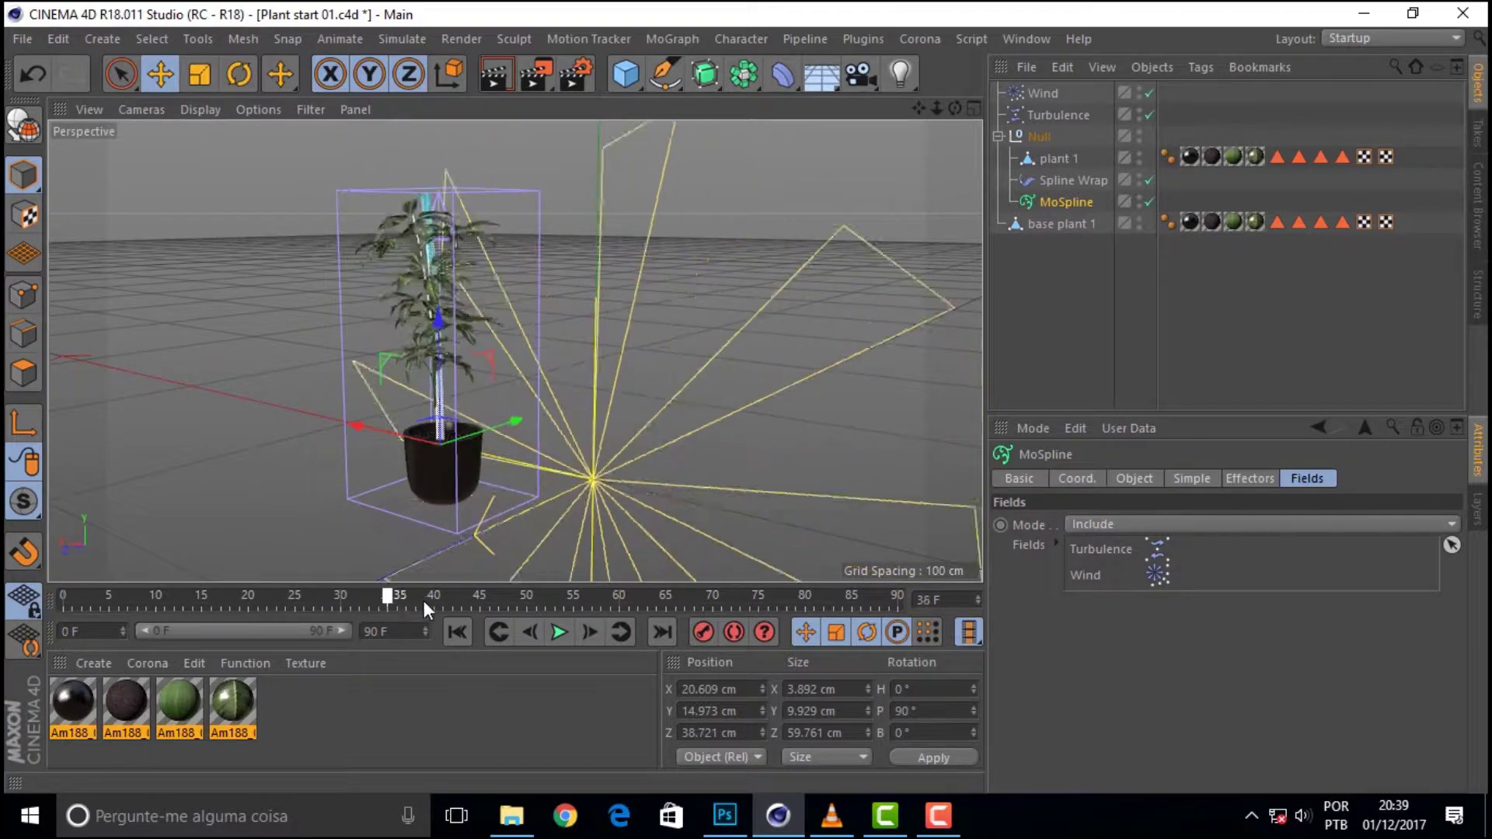
pyautogui.moveTo(936, 108); pyautogui.dragTo(932, 99)
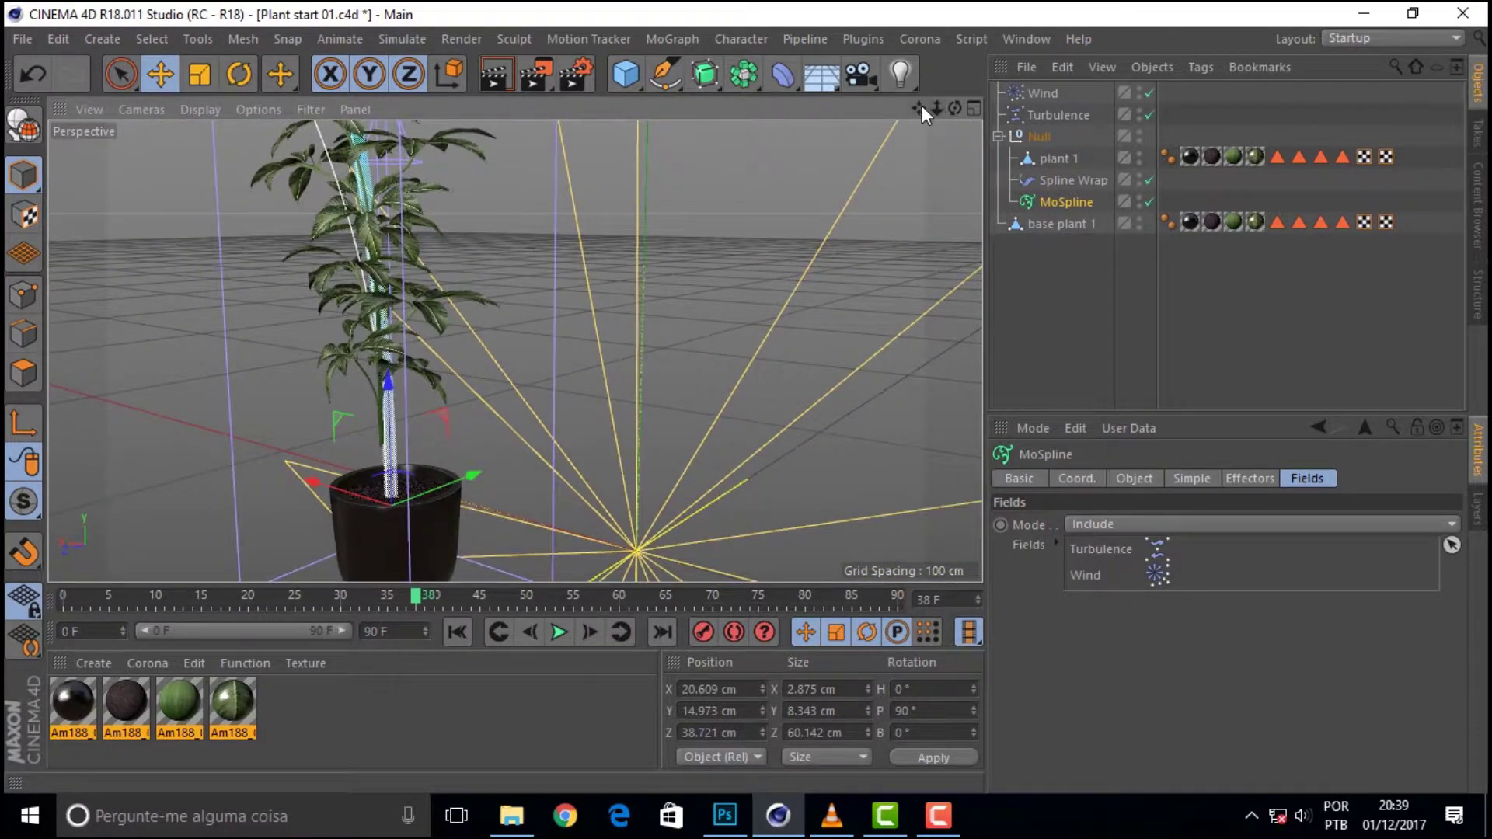
pyautogui.moveTo(920, 107); pyautogui.dragTo(956, 132)
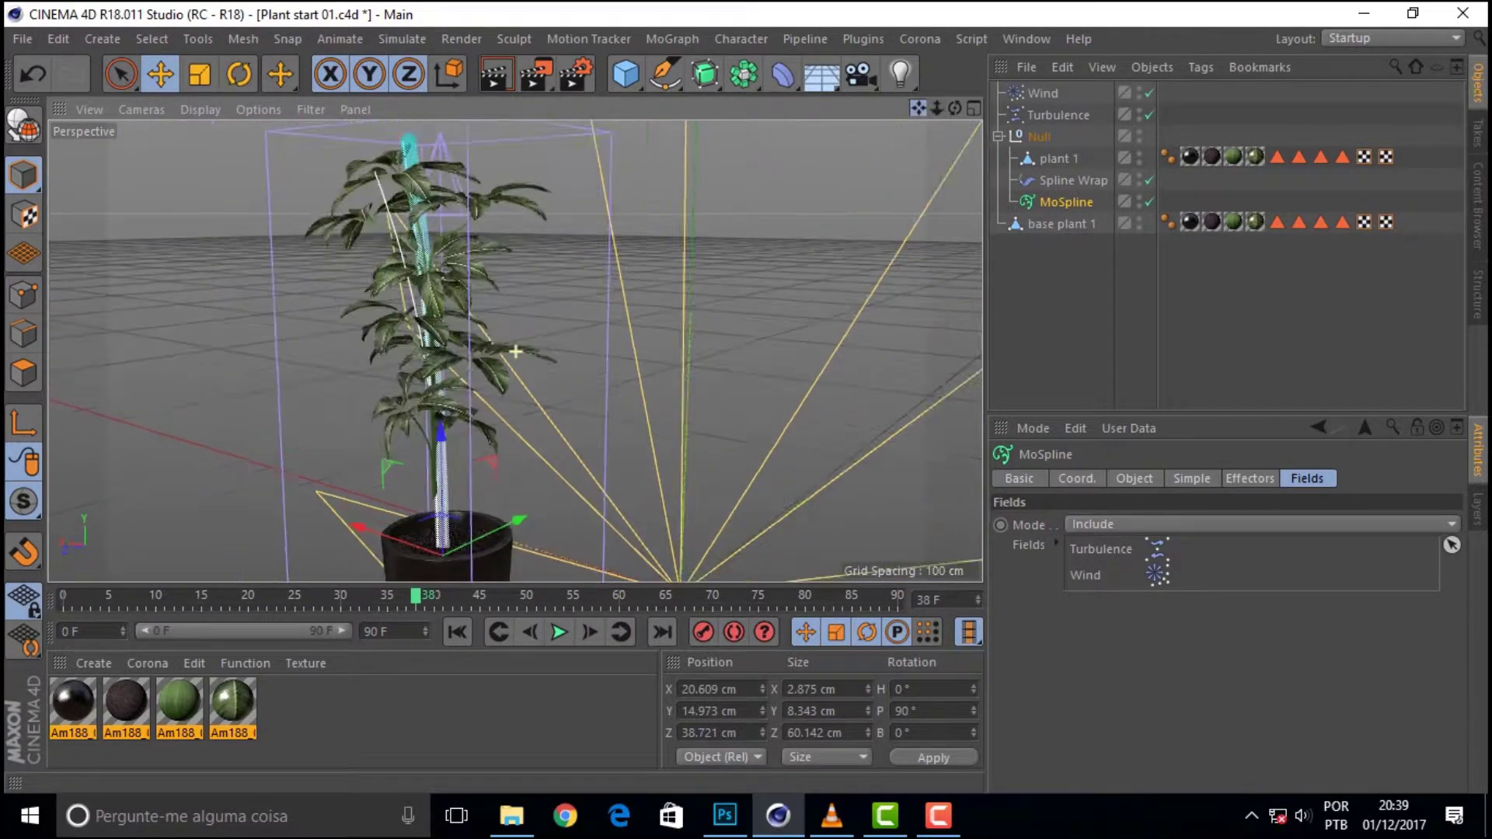
pyautogui.moveTo(412, 598)
pyautogui.mouseDown()
pyautogui.moveTo(169, 594)
pyautogui.moveTo(404, 609)
pyautogui.mouseUp()
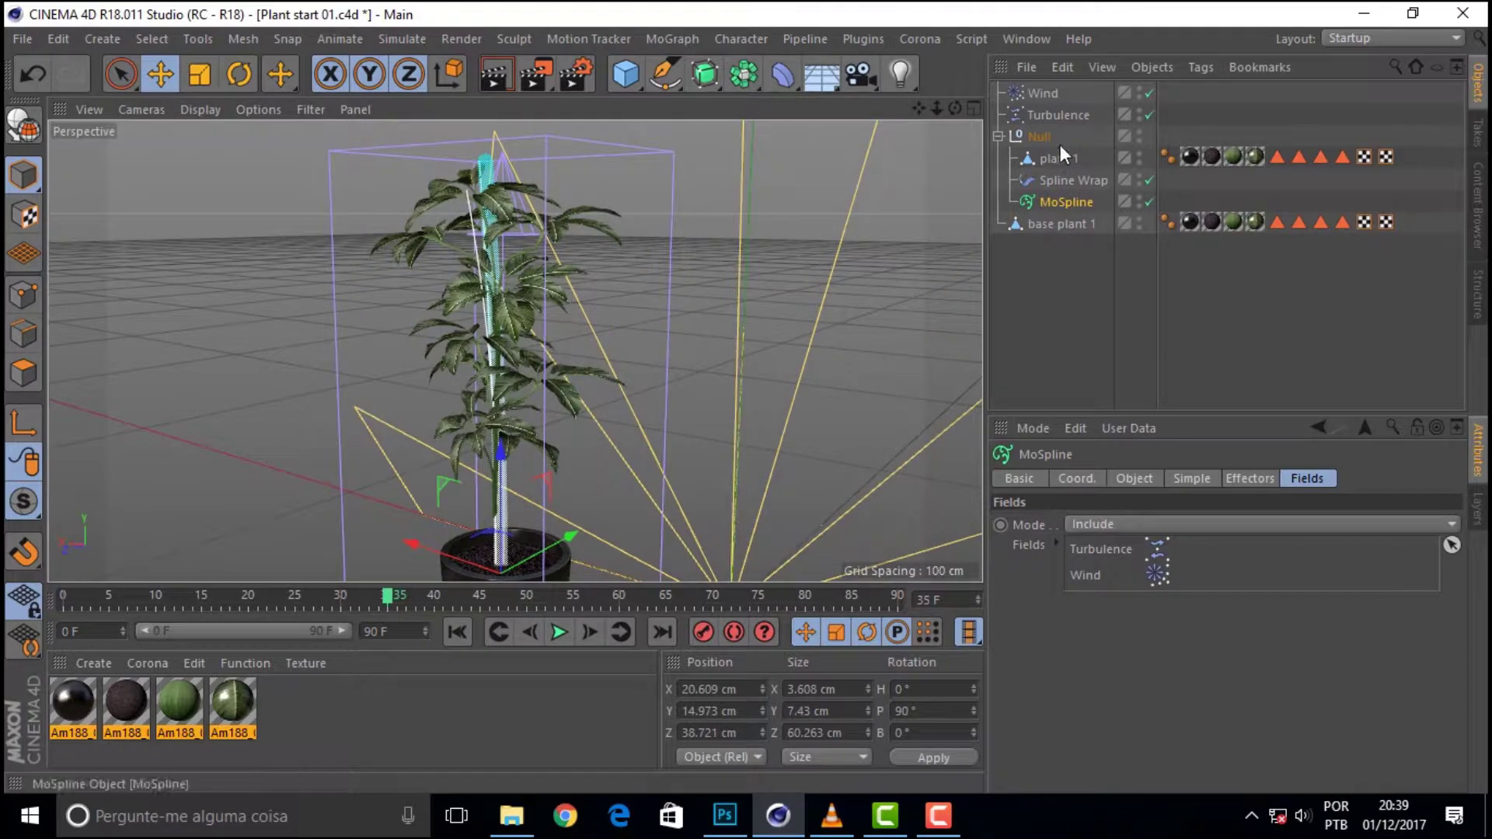
pyautogui.click(1058, 115)
# Step: Try a 1 cm Turbulence strength and adjust the Turbulence scale while previewing
pyautogui.moveTo(1140, 527); pyautogui.dragTo(1141, 529)
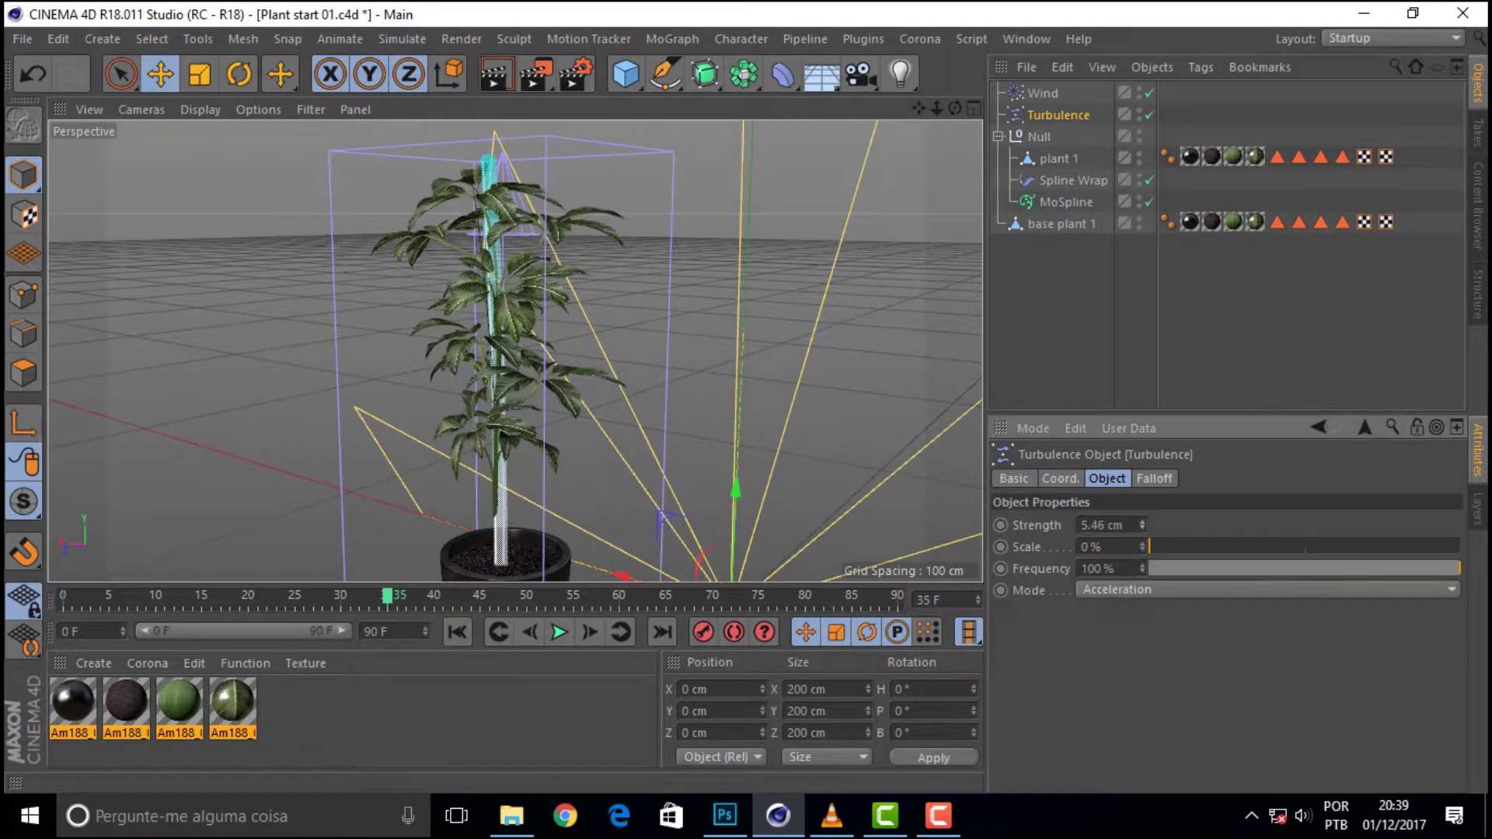
pyautogui.click(1110, 525)
pyautogui.write('1')
pyautogui.press('Return')
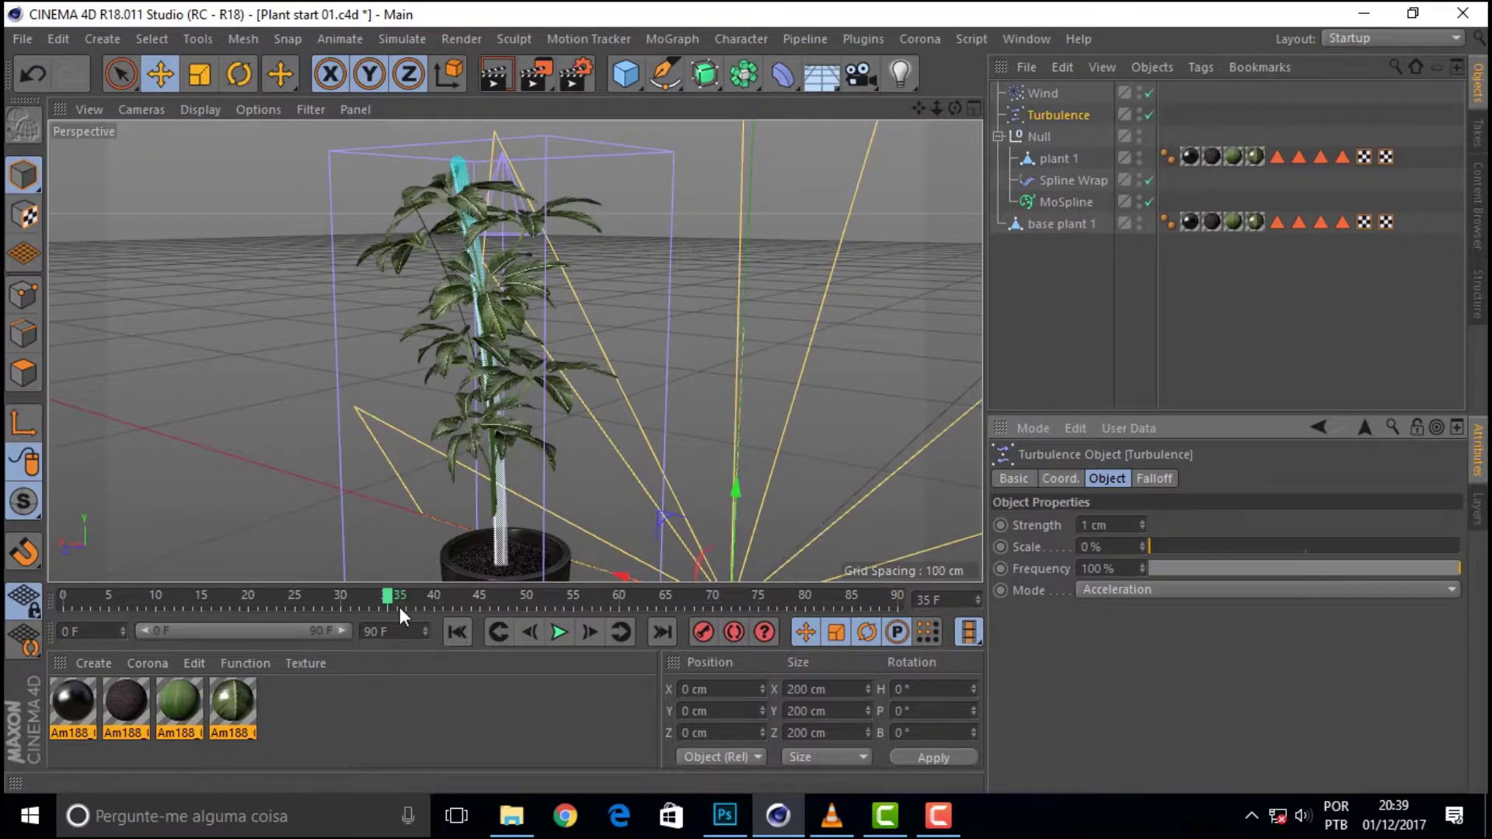
pyautogui.moveTo(388, 597)
pyautogui.mouseDown()
pyautogui.moveTo(99, 586)
pyautogui.moveTo(425, 586)
pyautogui.mouseUp()
pyautogui.moveTo(1149, 546)
pyautogui.mouseDown()
pyautogui.moveTo(1439, 527)
pyautogui.moveTo(1376, 549)
pyautogui.mouseUp()
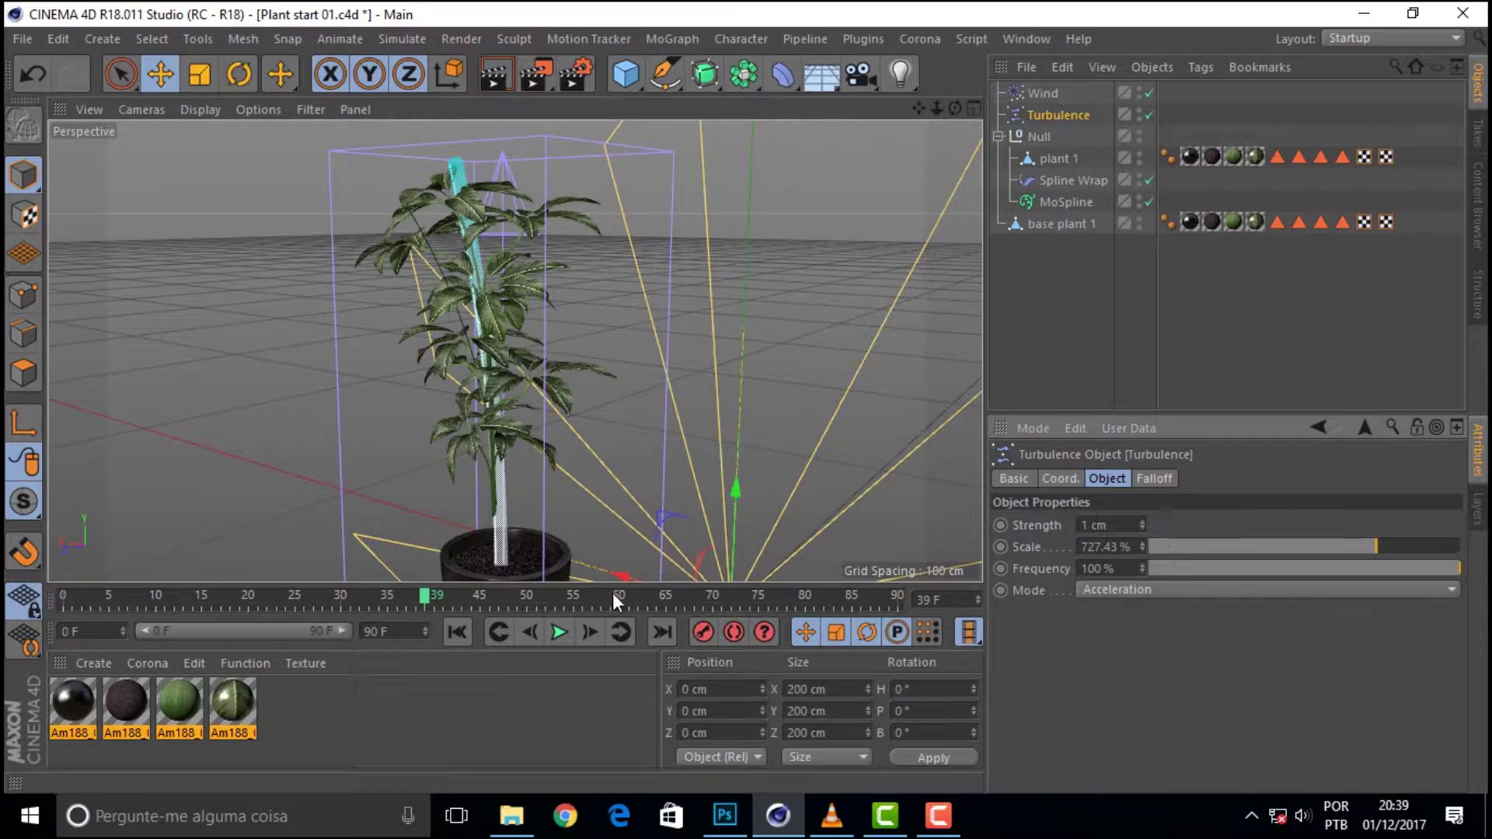
pyautogui.moveTo(427, 597)
pyautogui.mouseDown()
pyautogui.moveTo(138, 598)
pyautogui.moveTo(313, 599)
pyautogui.mouseUp()
pyautogui.moveTo(1376, 547); pyautogui.dragTo(1153, 575)
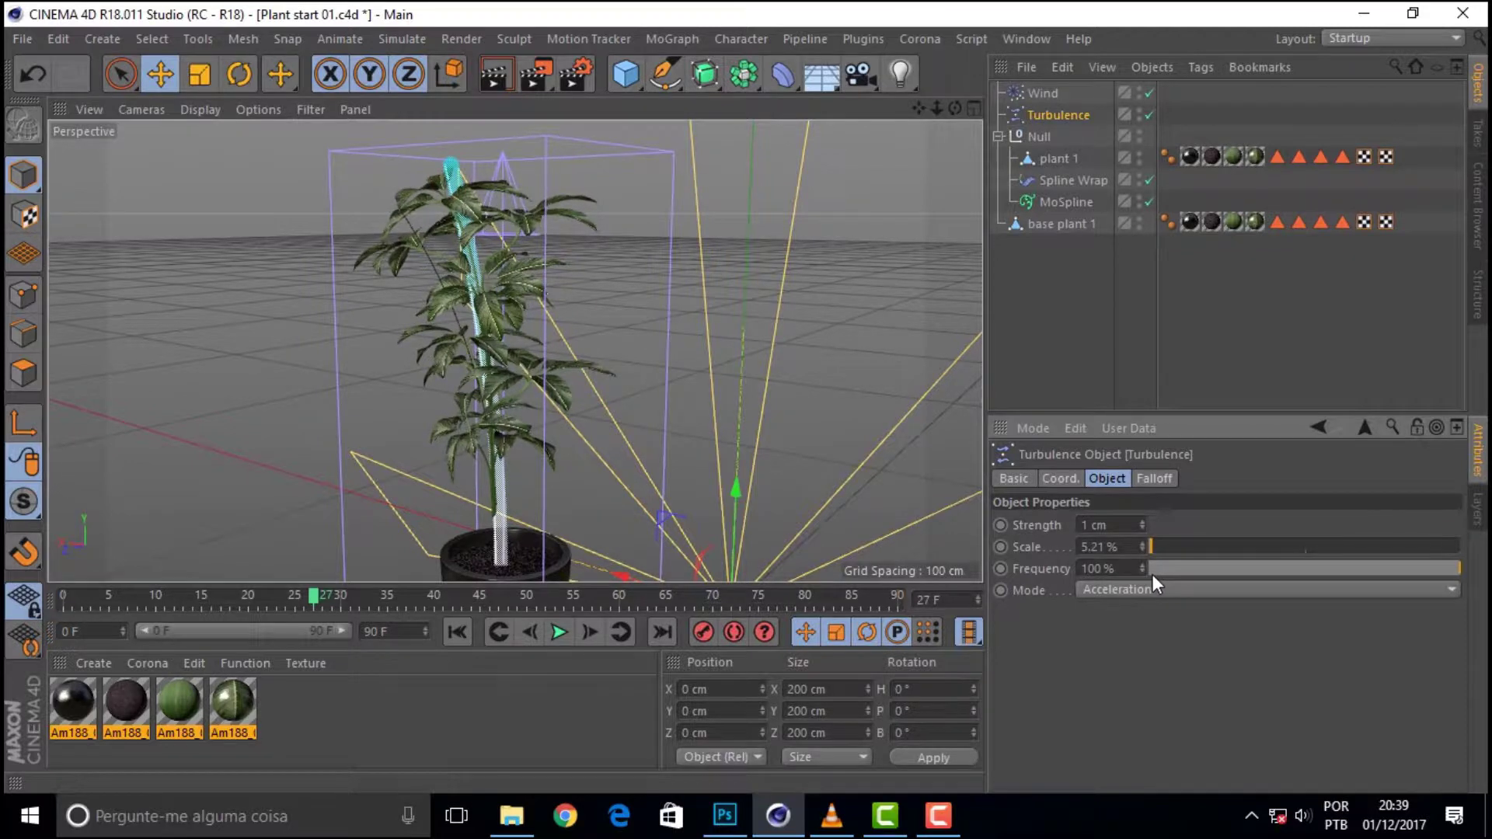
pyautogui.moveTo(308, 599)
pyautogui.mouseDown()
pyautogui.moveTo(157, 595)
pyautogui.moveTo(496, 590)
pyautogui.moveTo(226, 589)
pyautogui.moveTo(322, 595)
pyautogui.mouseUp()
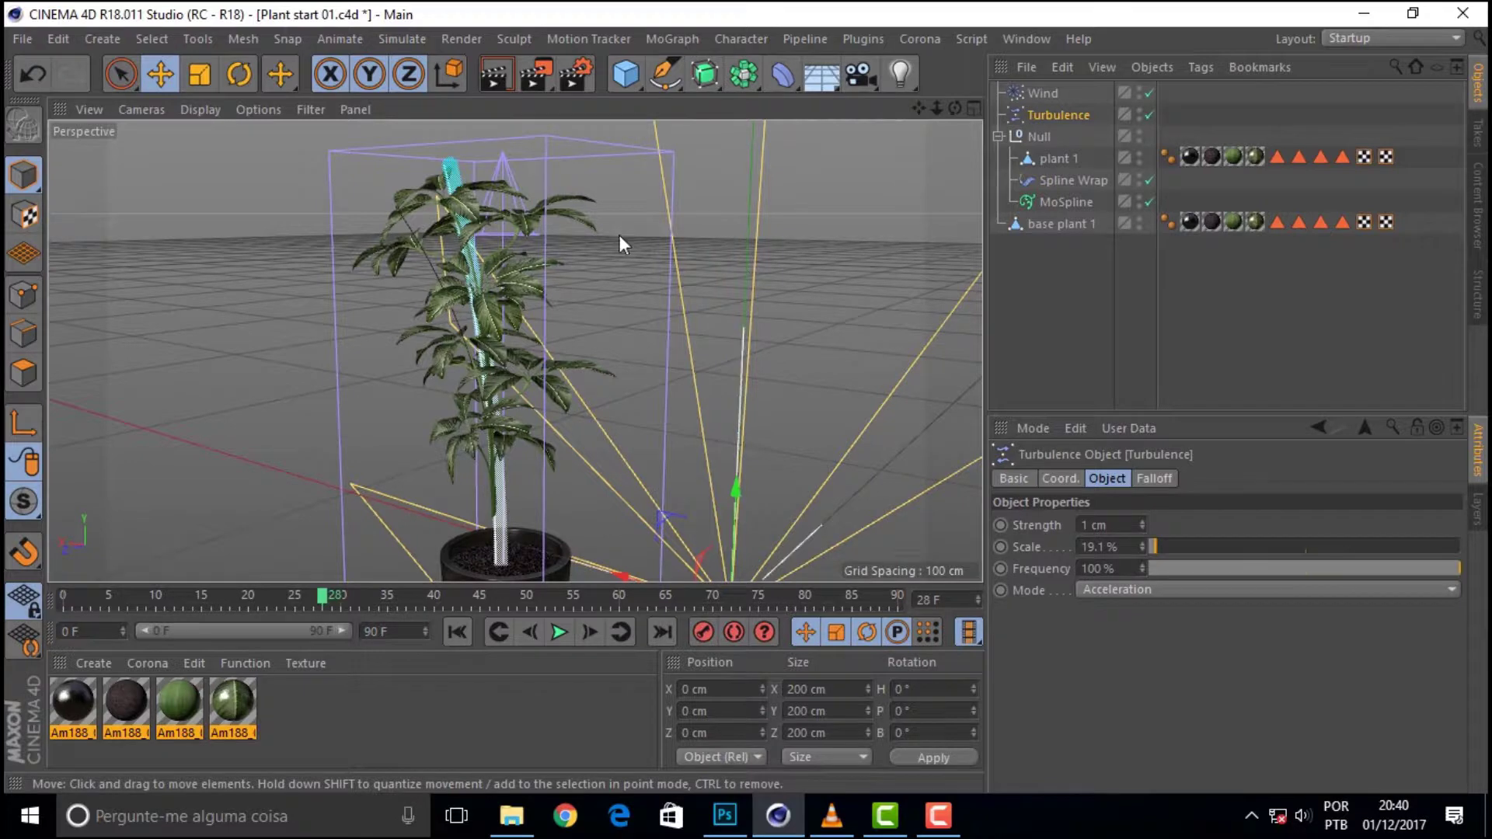
# Step: Set the Turbulence strength to 8 cm and preview the stronger sway
pyautogui.moveTo(1146, 525); pyautogui.dragTo(1086, 549)
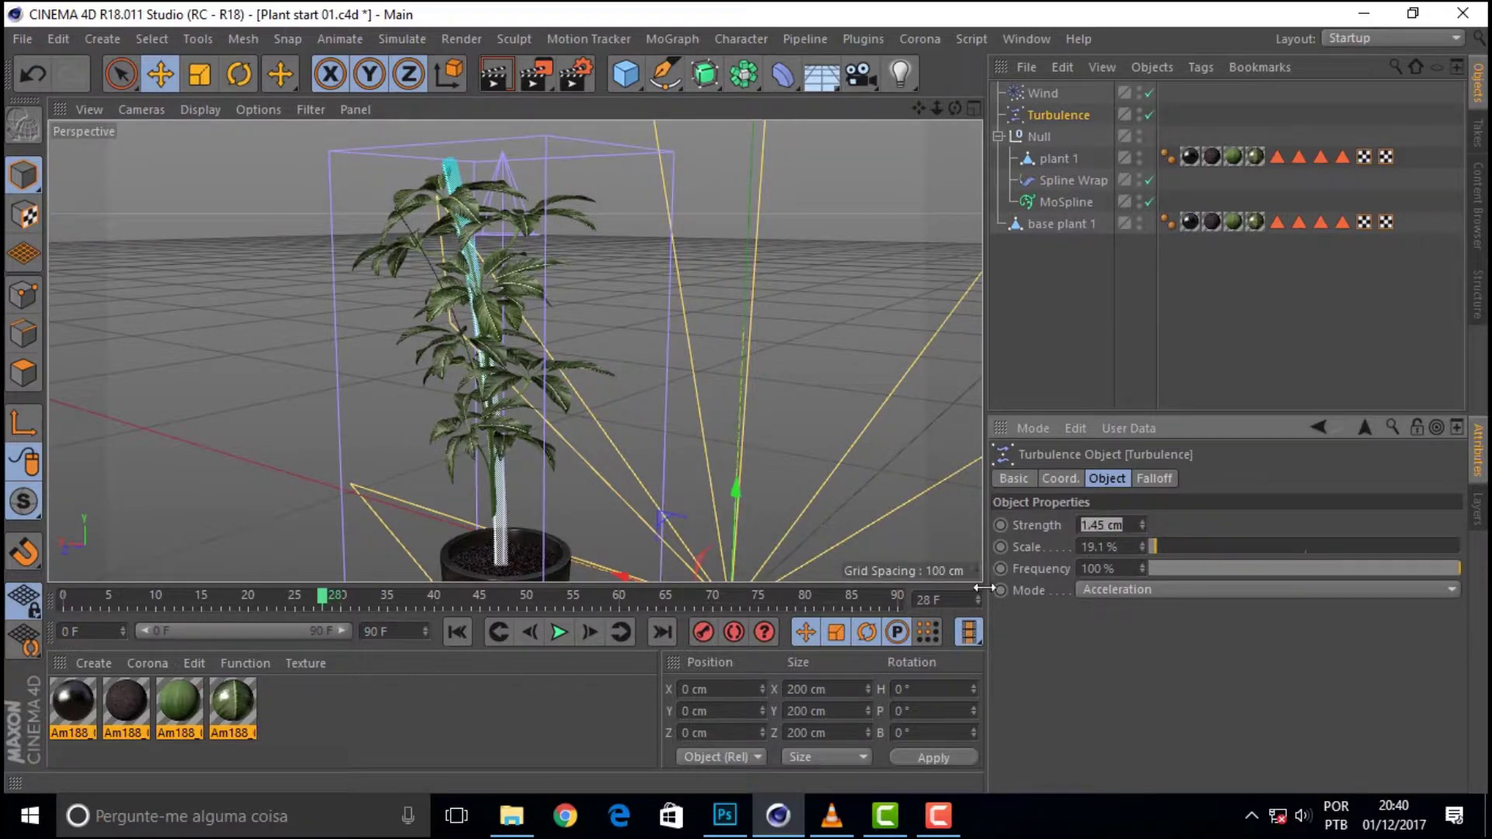
pyautogui.write('8')
pyautogui.press('Return')
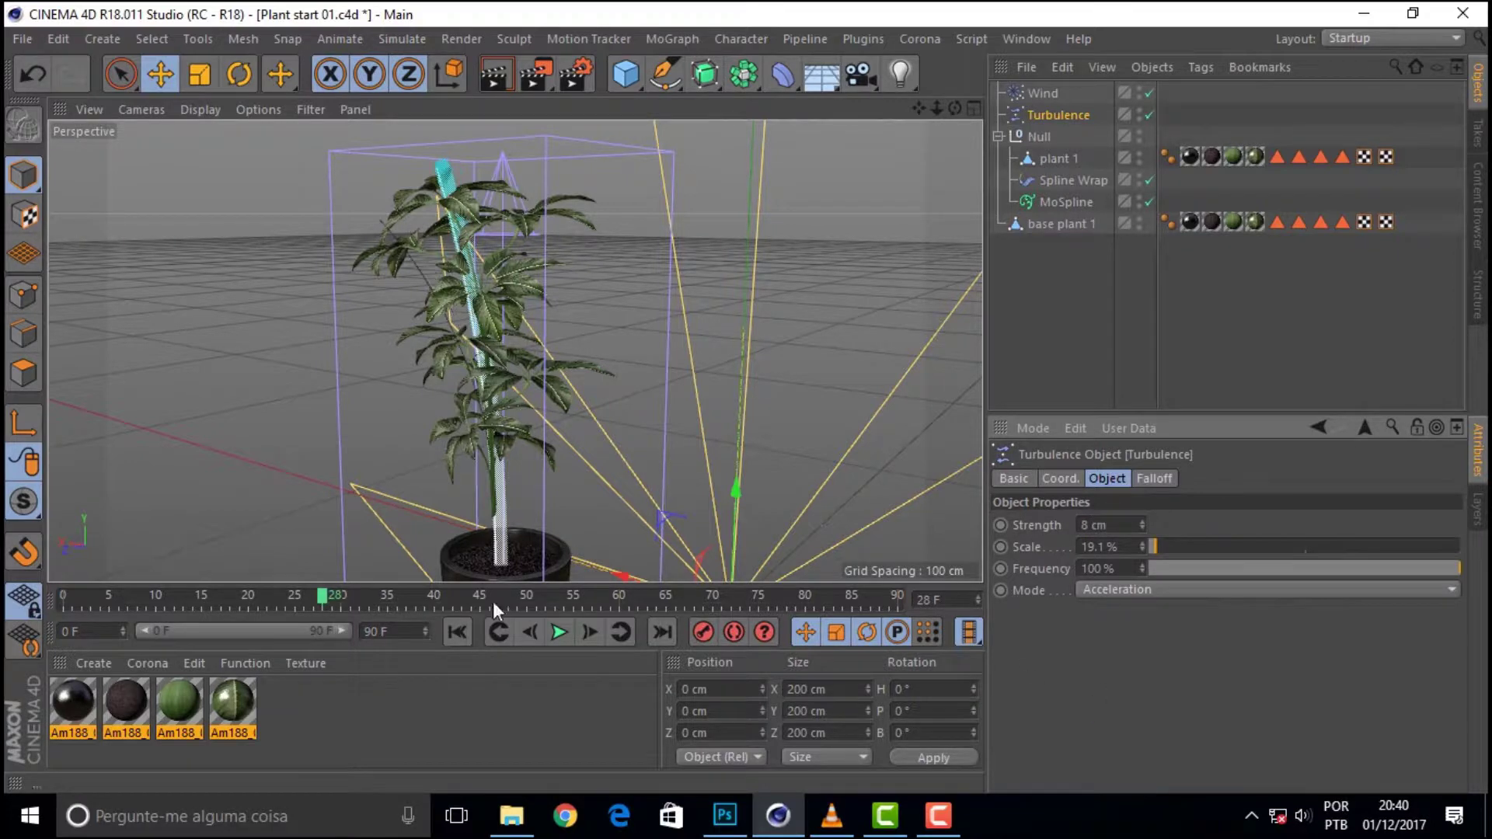
pyautogui.moveTo(222, 594); pyautogui.dragTo(568, 595)
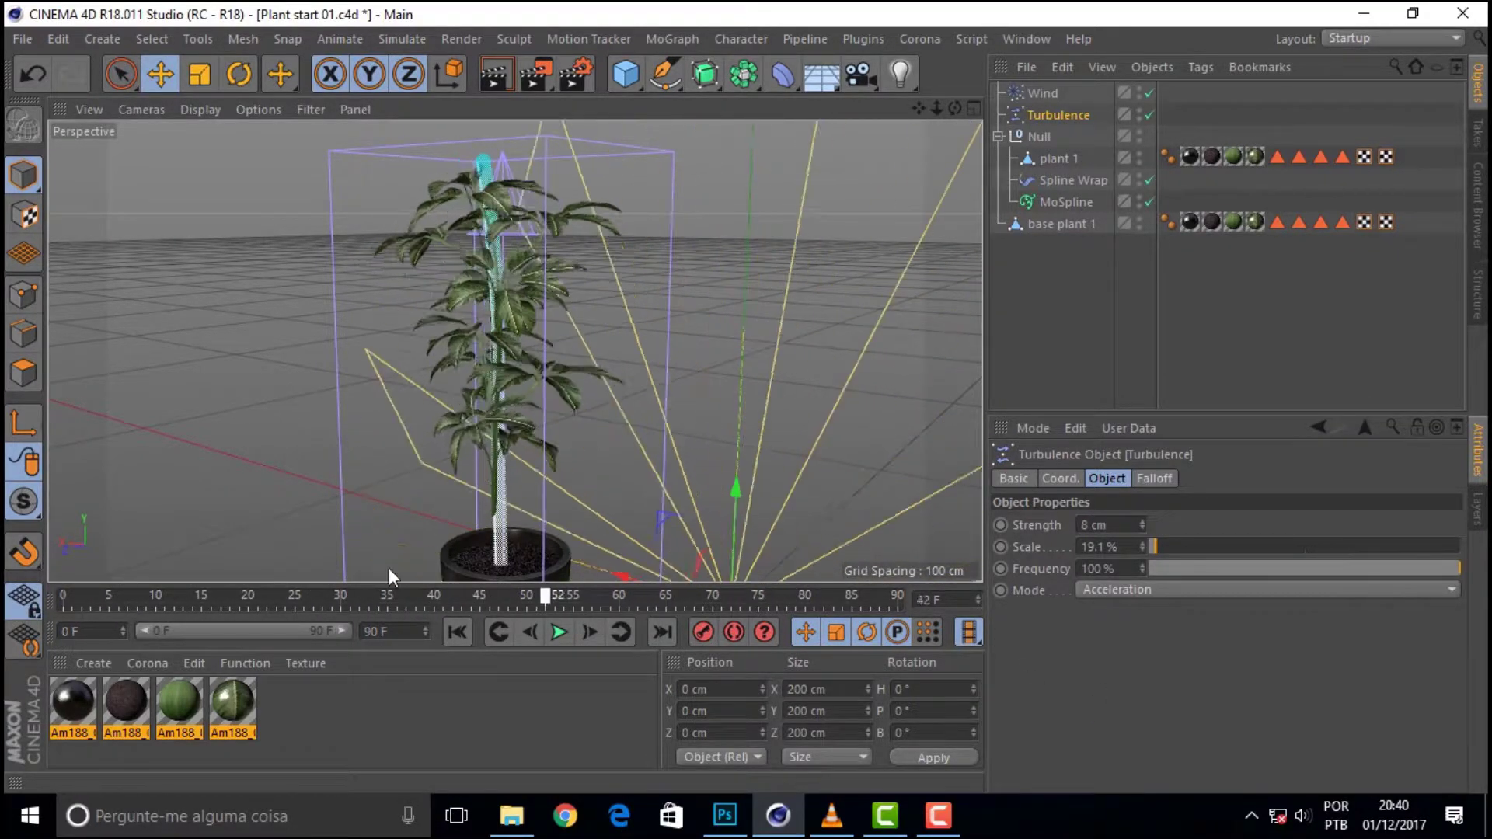
pyautogui.moveTo(569, 595); pyautogui.dragTo(397, 594)
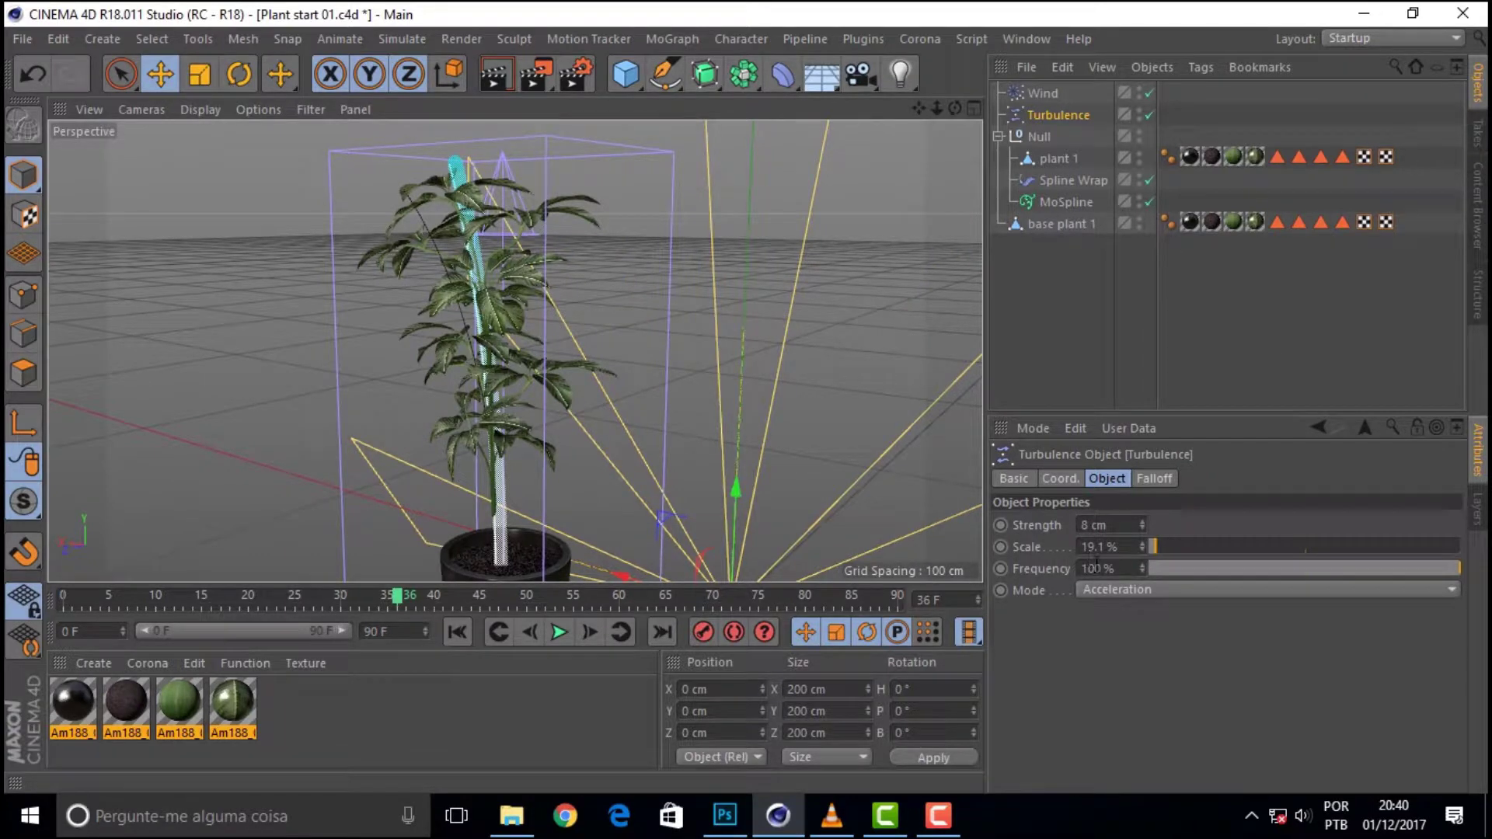
# Step: Give the Wind 30.48% turbulence and 164.47% turbulence scale, and hide the MoSpline
pyautogui.click(1046, 93)
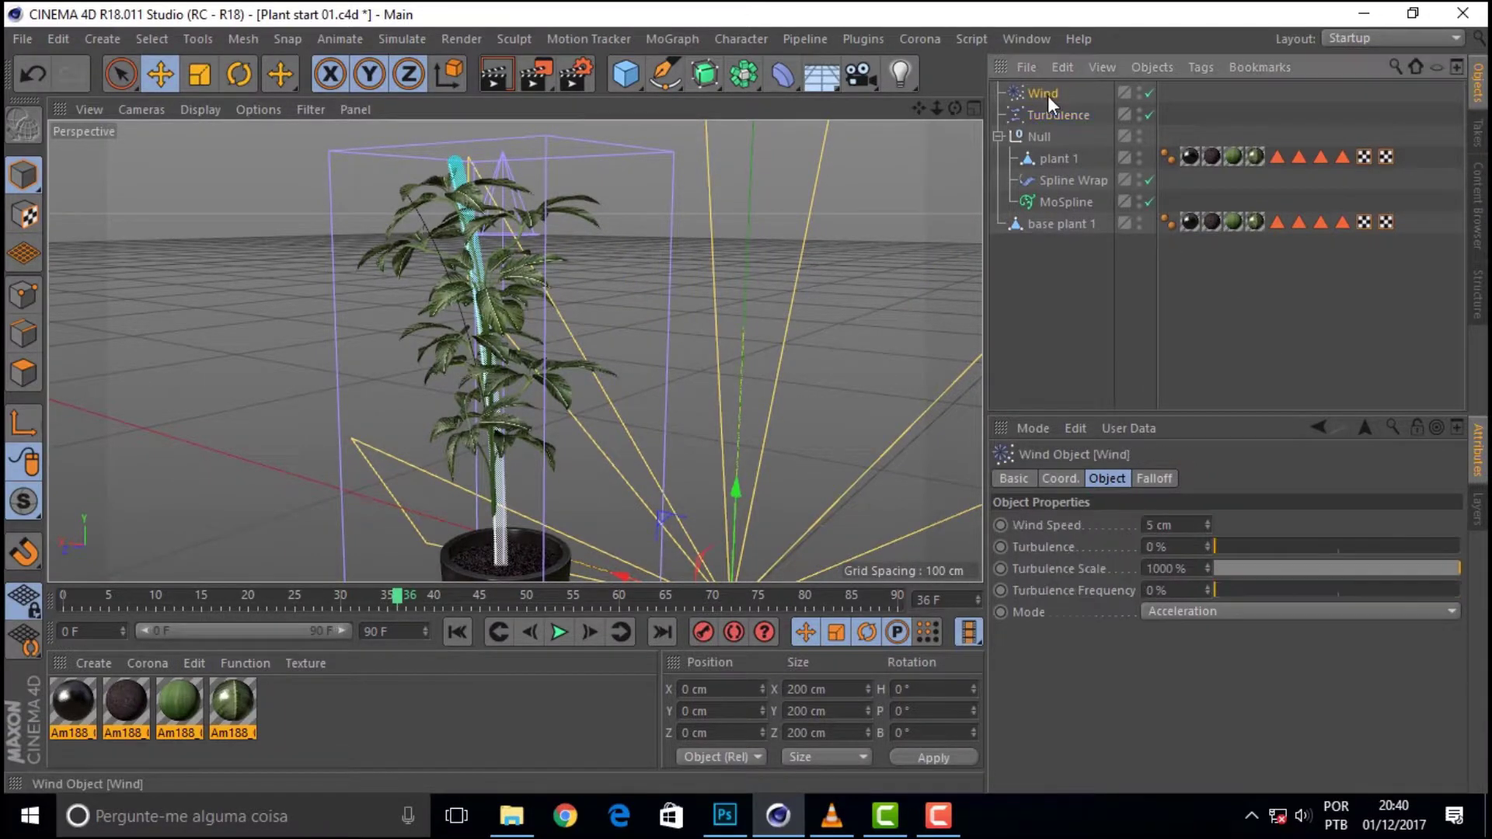
pyautogui.click(1189, 526)
pyautogui.moveTo(1216, 542)
pyautogui.mouseDown()
pyautogui.moveTo(1358, 543)
pyautogui.moveTo(1244, 547)
pyautogui.moveTo(1263, 550)
pyautogui.mouseUp()
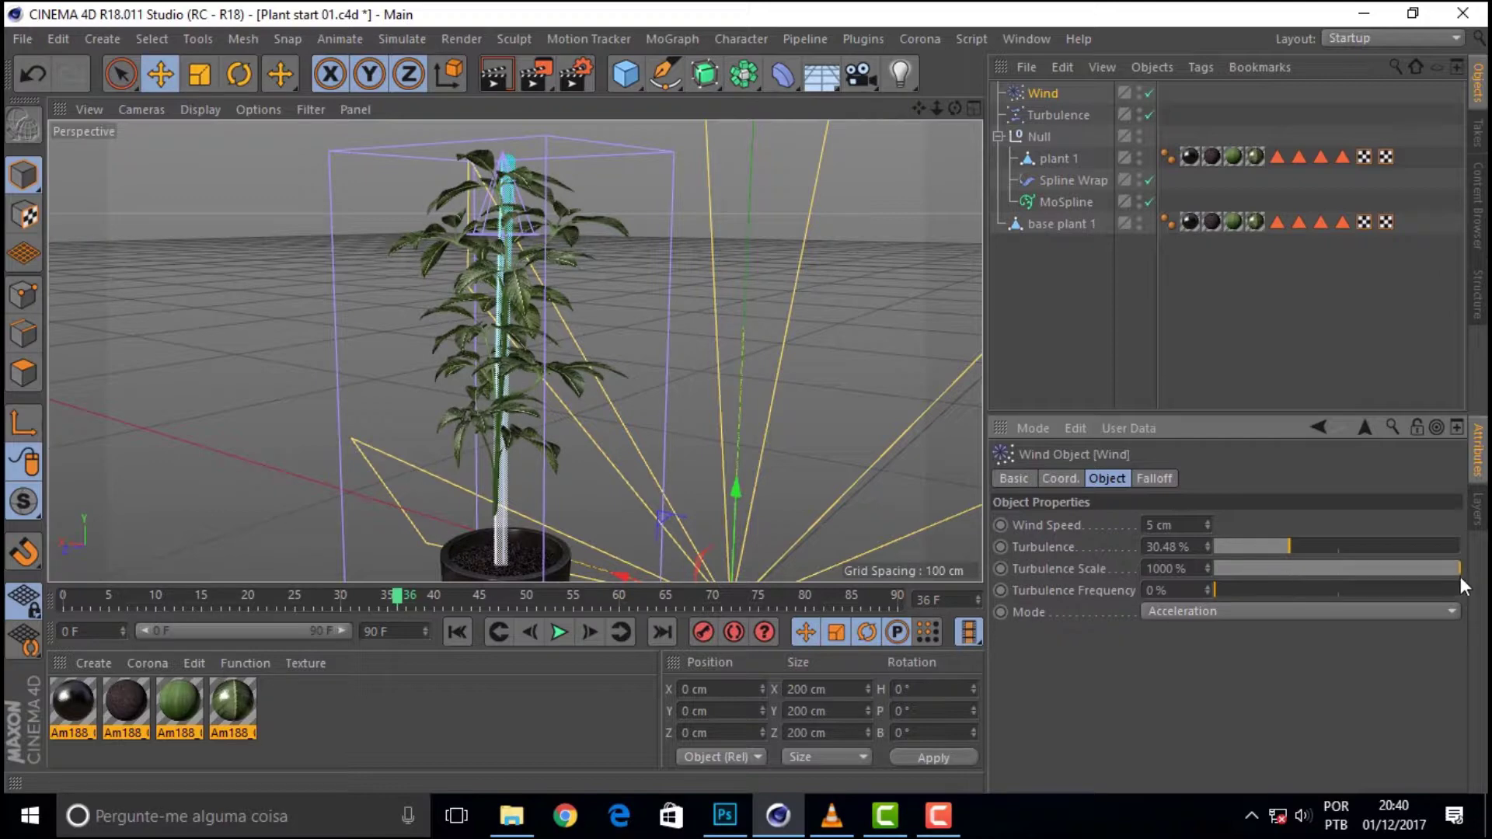
pyautogui.moveTo(1238, 575); pyautogui.dragTo(1259, 575)
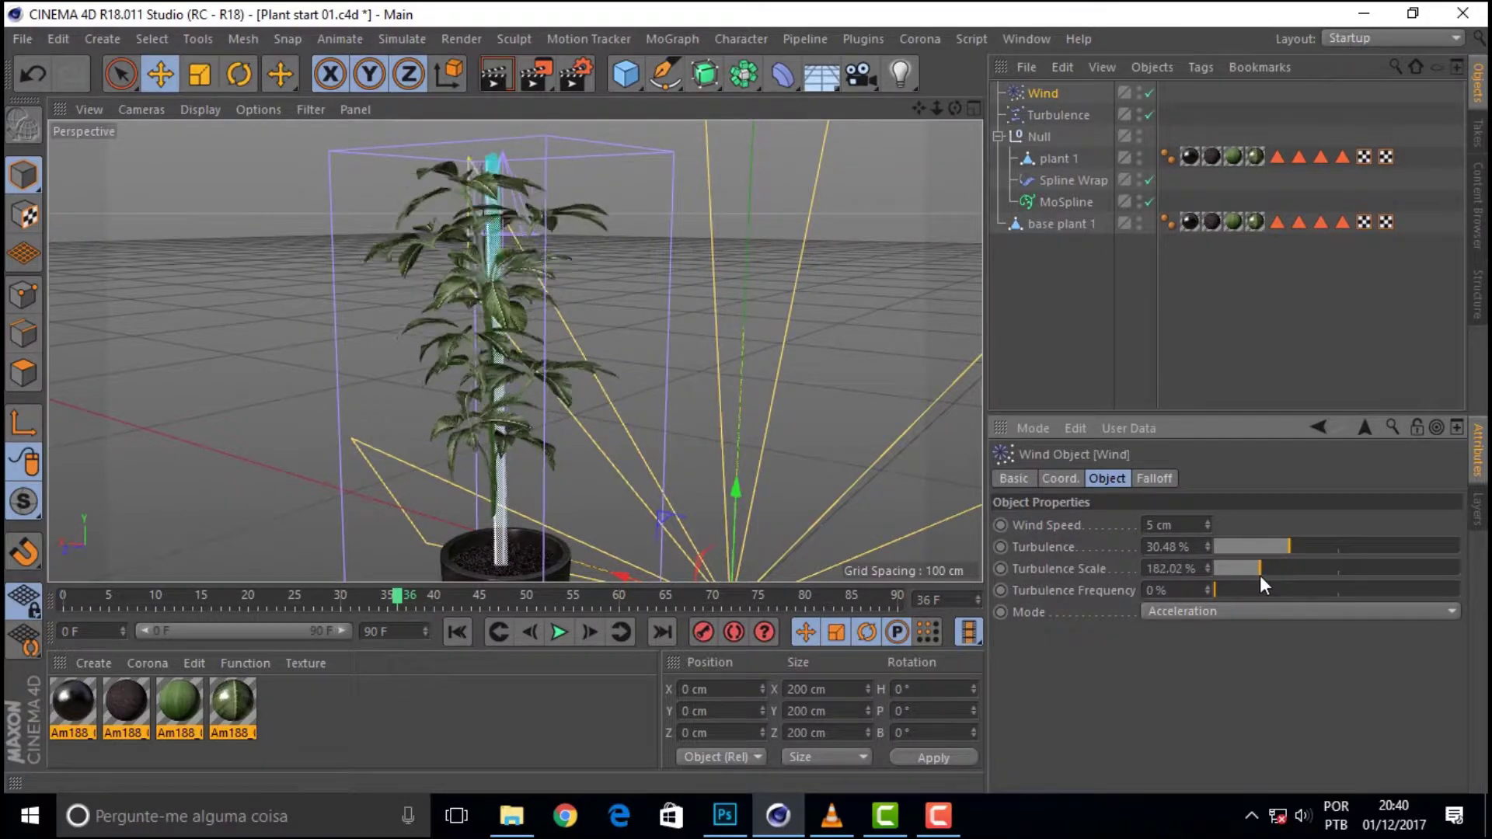
pyautogui.moveTo(395, 595)
pyautogui.mouseDown()
pyautogui.moveTo(71, 603)
pyautogui.moveTo(294, 609)
pyautogui.mouseUp()
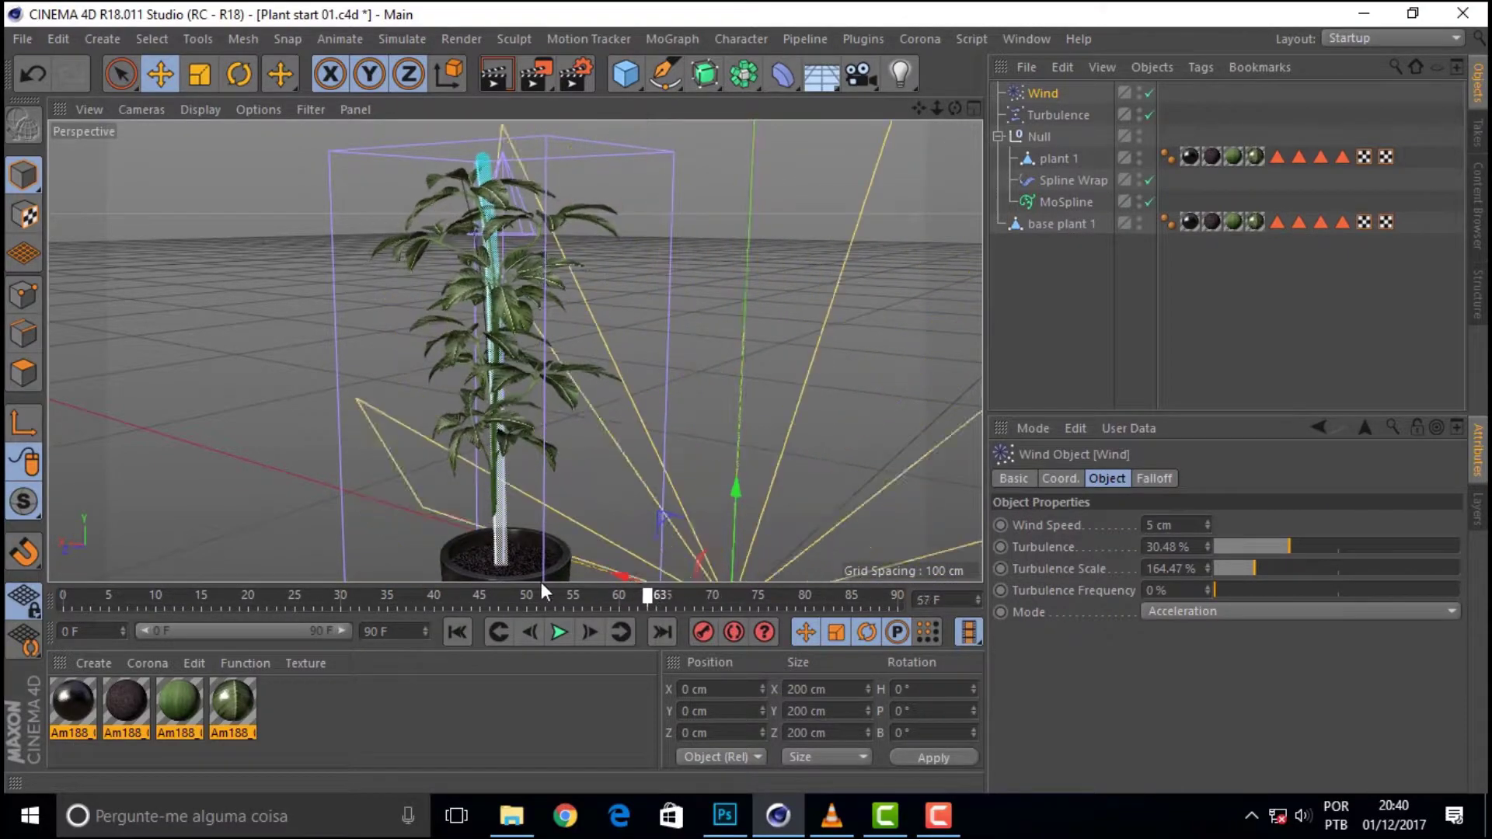
pyautogui.click(647, 597)
pyautogui.moveTo(935, 107); pyautogui.dragTo(1117, 217)
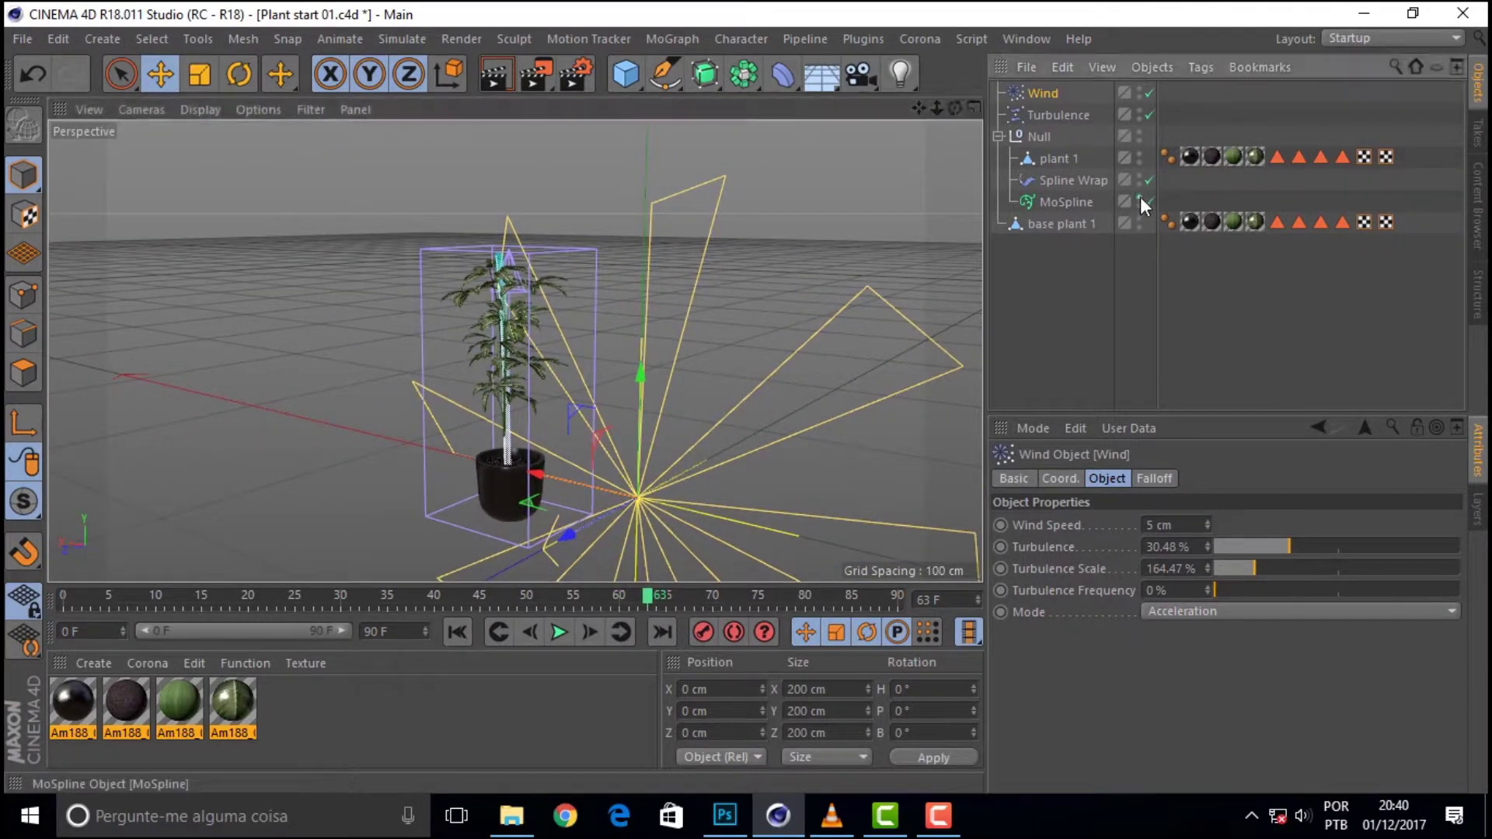
pyautogui.click(1139, 198)
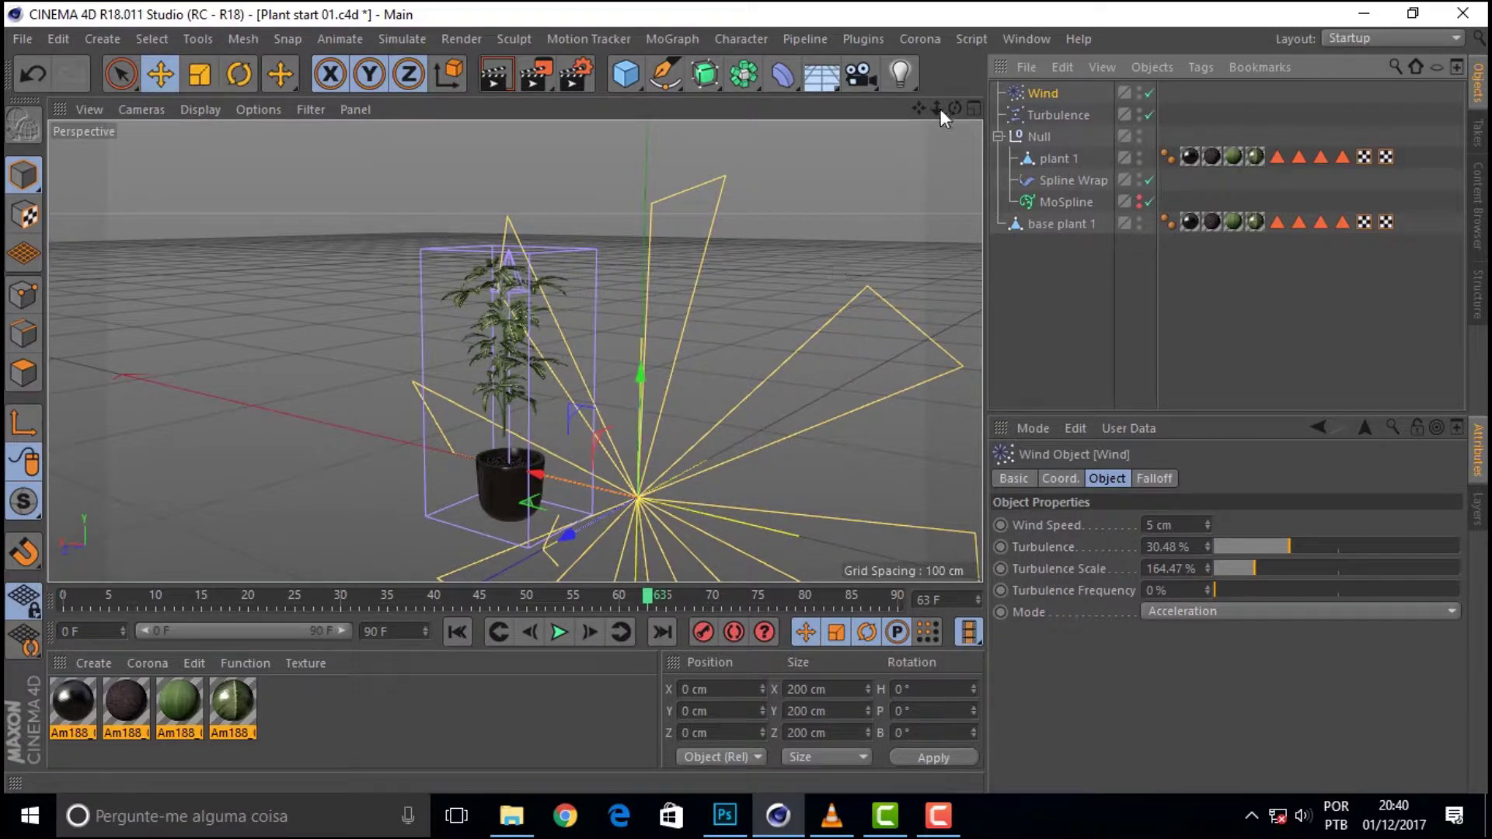
pyautogui.moveTo(938, 109); pyautogui.dragTo(568, 425)
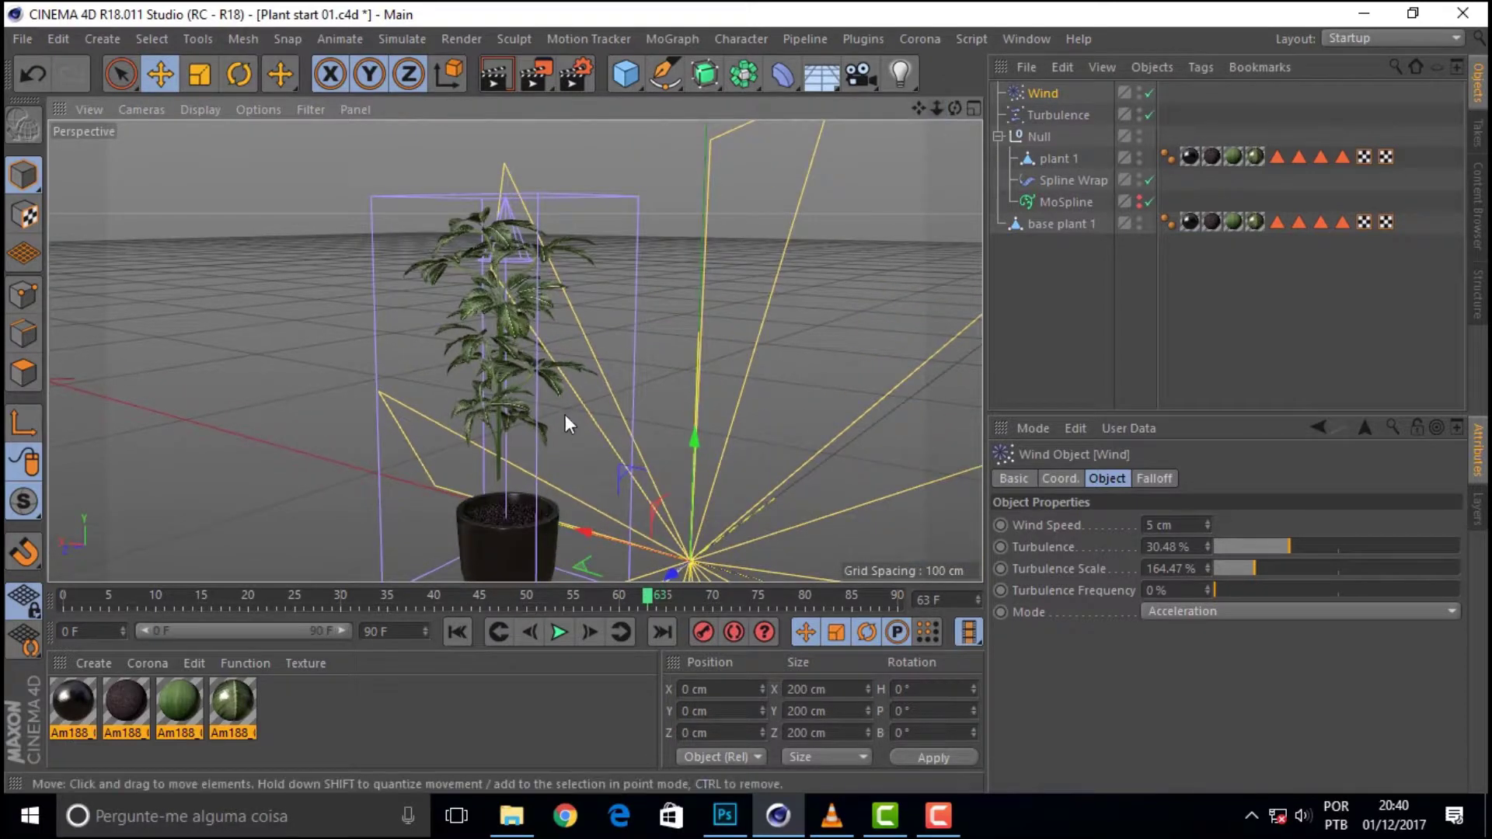
# Step: Set the Spline Wrap's end to 89% and move it down to 7.67 cm in Y
pyautogui.click(1071, 180)
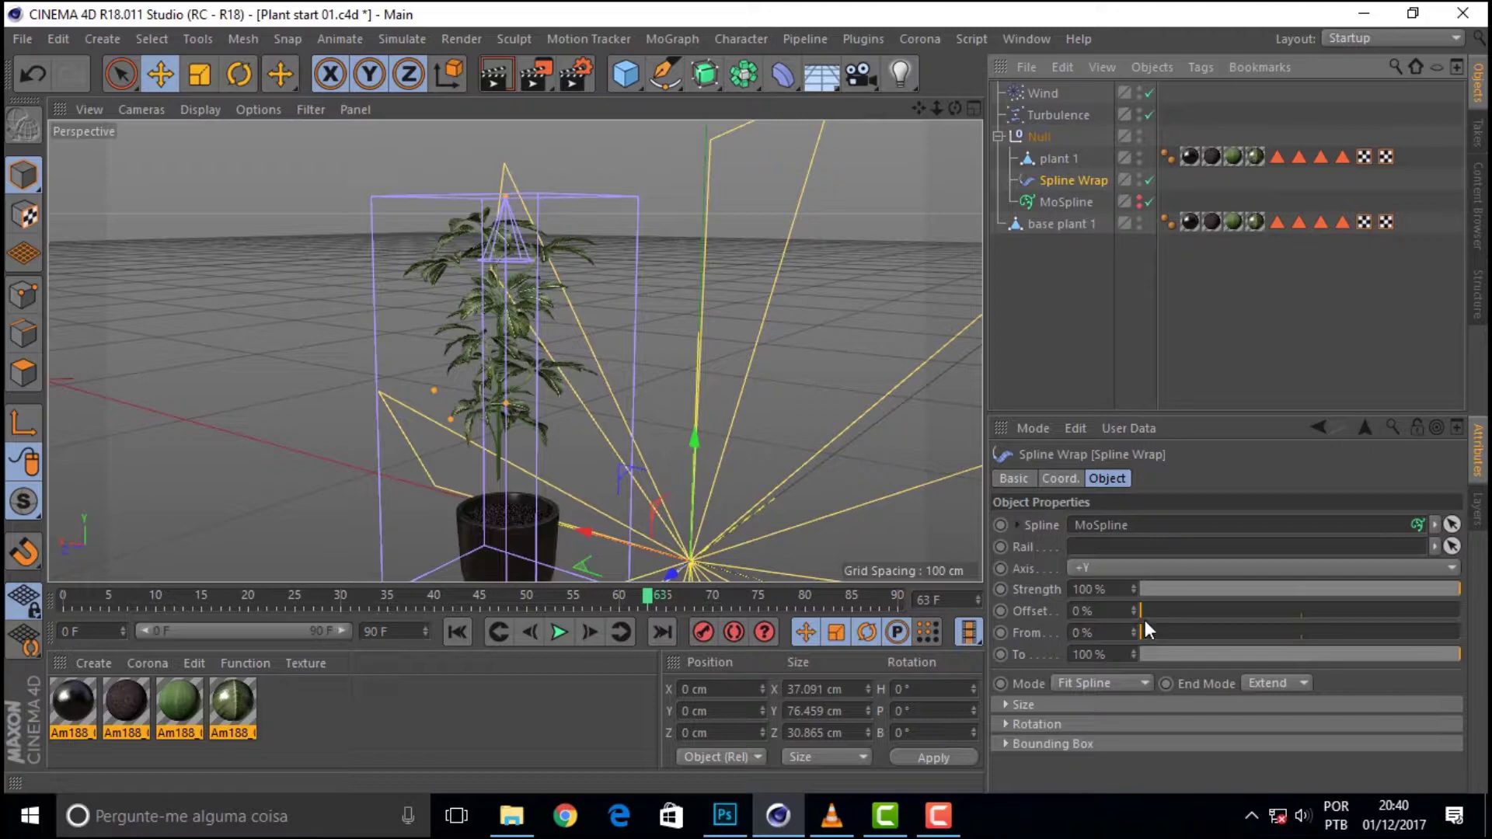
pyautogui.moveTo(1140, 610)
pyautogui.mouseDown()
pyautogui.moveTo(1156, 611)
pyautogui.moveTo(1036, 633)
pyautogui.mouseUp()
pyautogui.hotkey('ctrl', 'z')
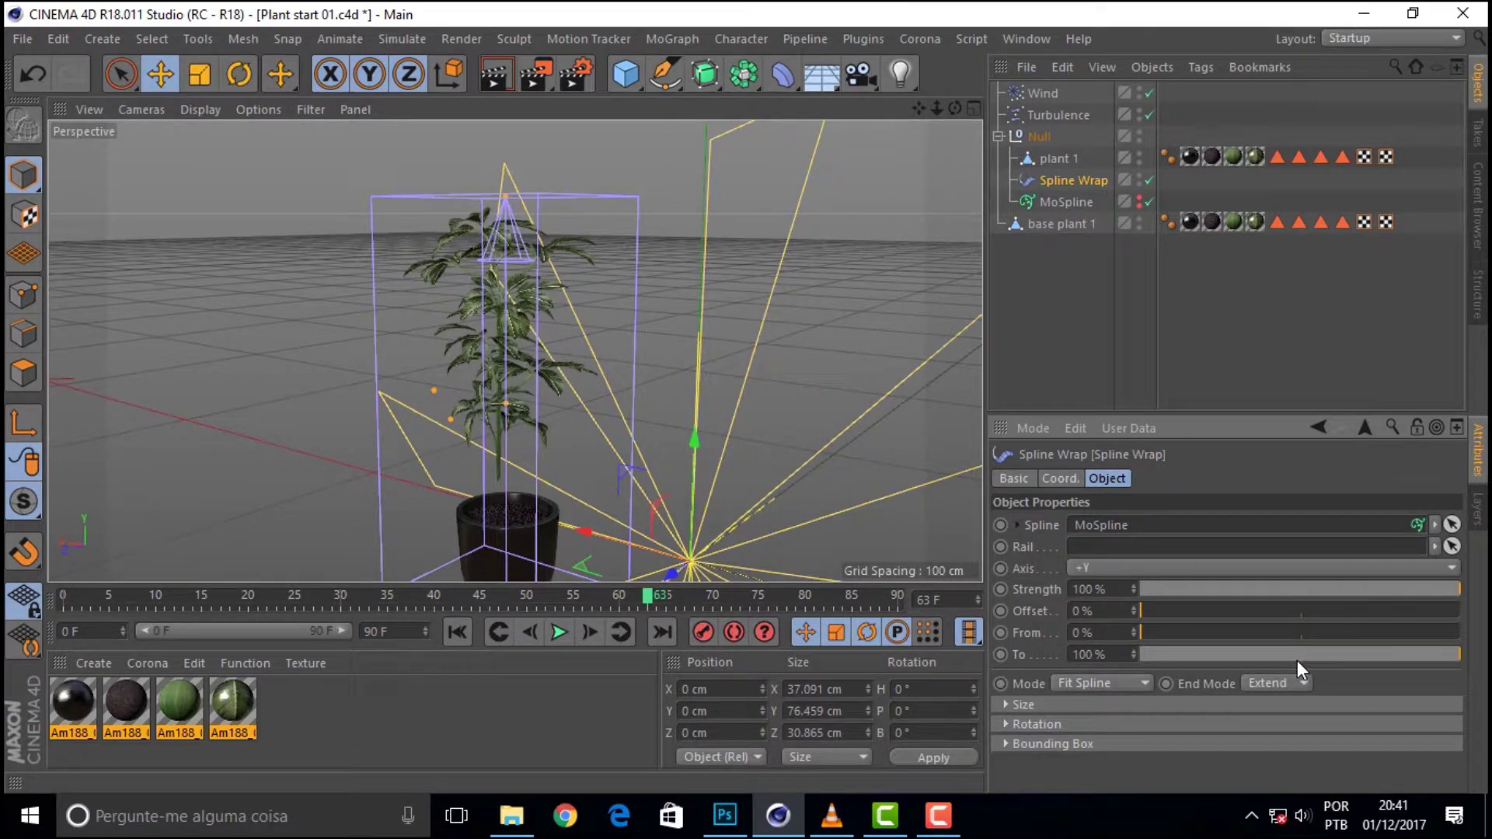
pyautogui.moveTo(1457, 654)
pyautogui.mouseDown()
pyautogui.moveTo(1426, 653)
pyautogui.moveTo(1459, 652)
pyautogui.mouseUp()
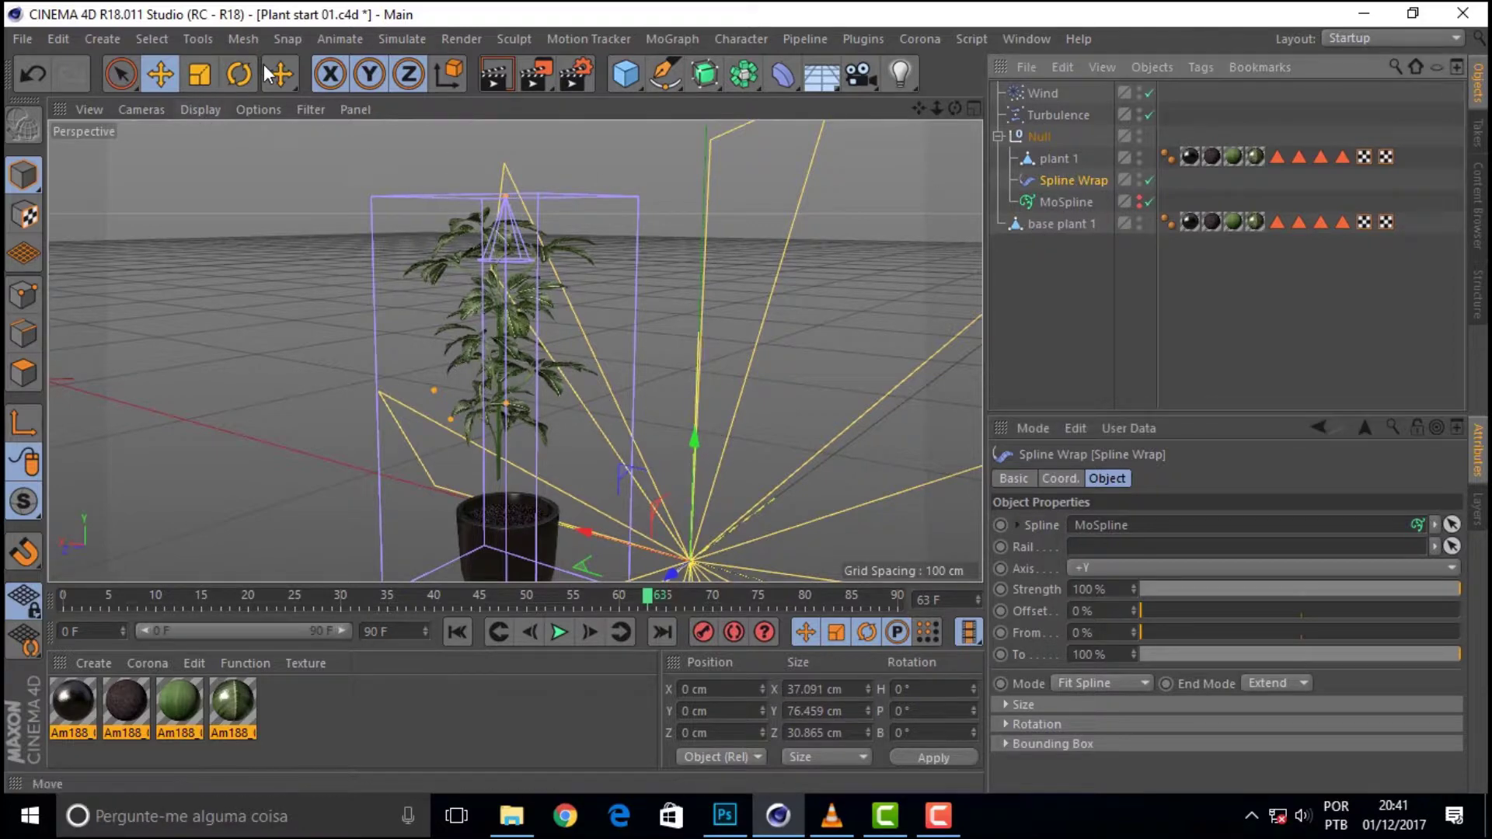
pyautogui.press('e')
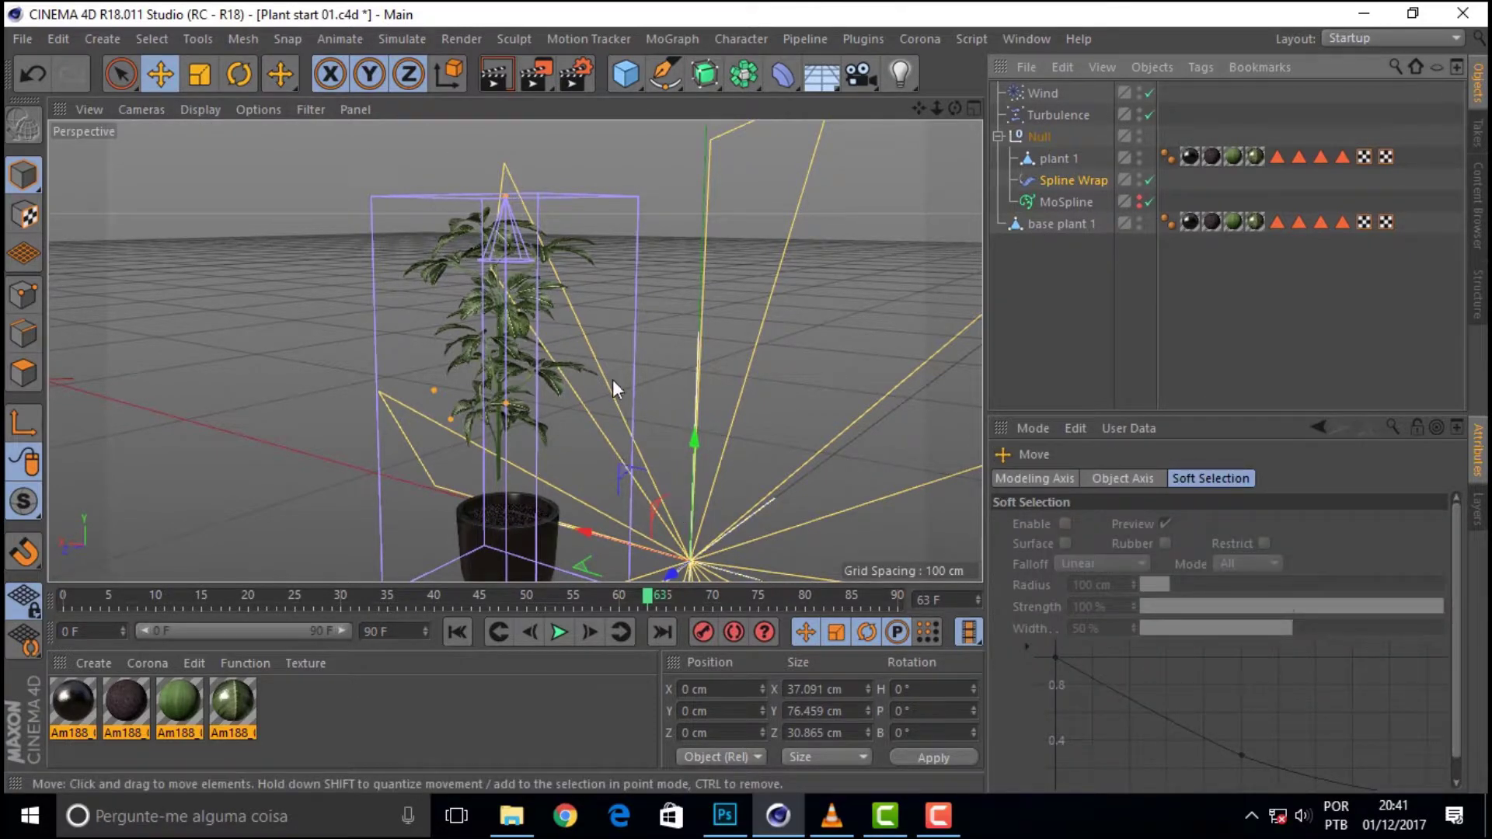
pyautogui.click(1076, 178)
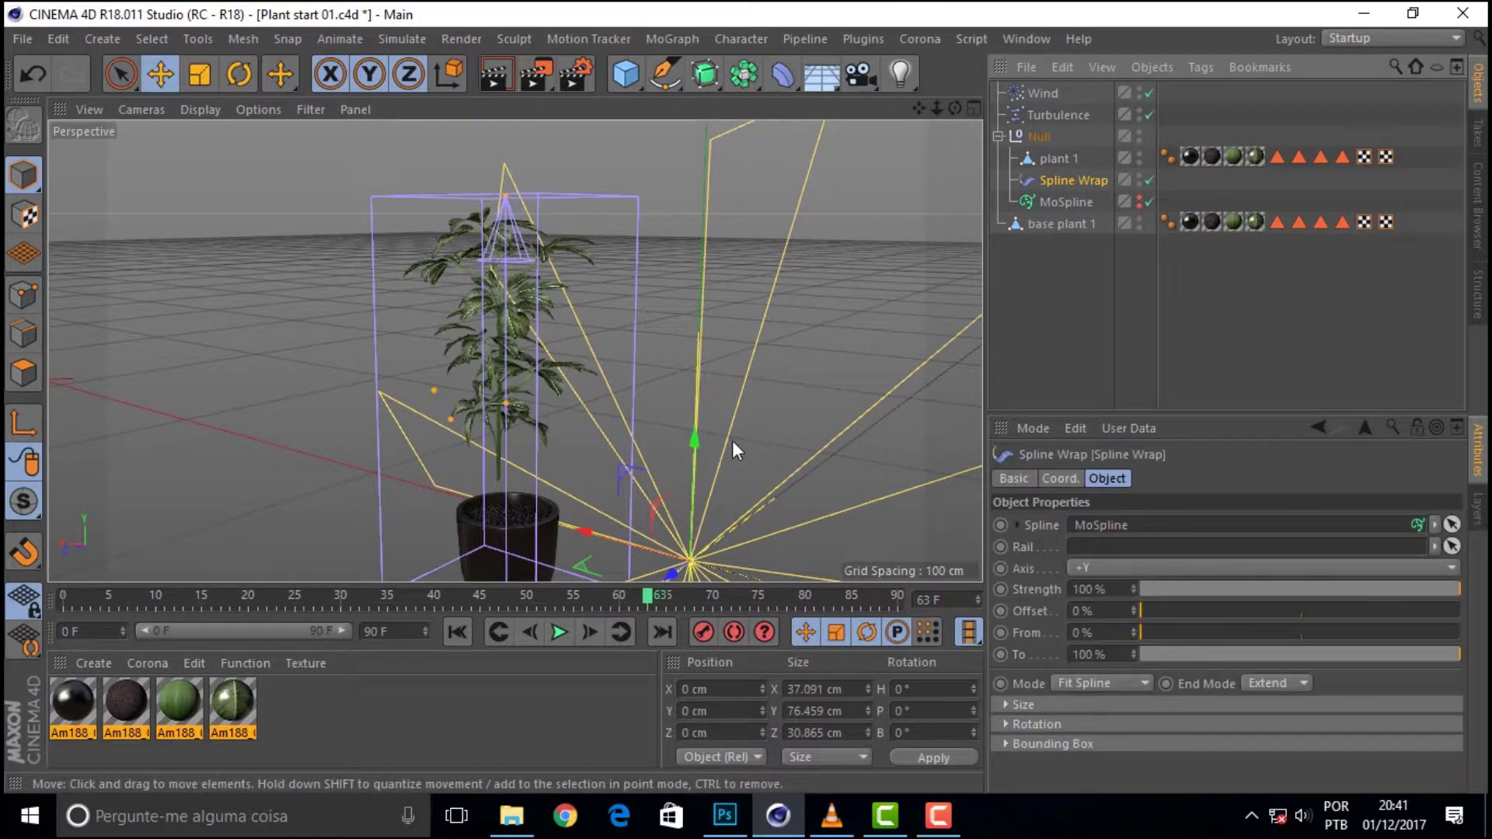
pyautogui.moveTo(693, 446)
pyautogui.mouseDown()
pyautogui.moveTo(691, 472)
pyautogui.moveTo(692, 412)
pyautogui.mouseUp()
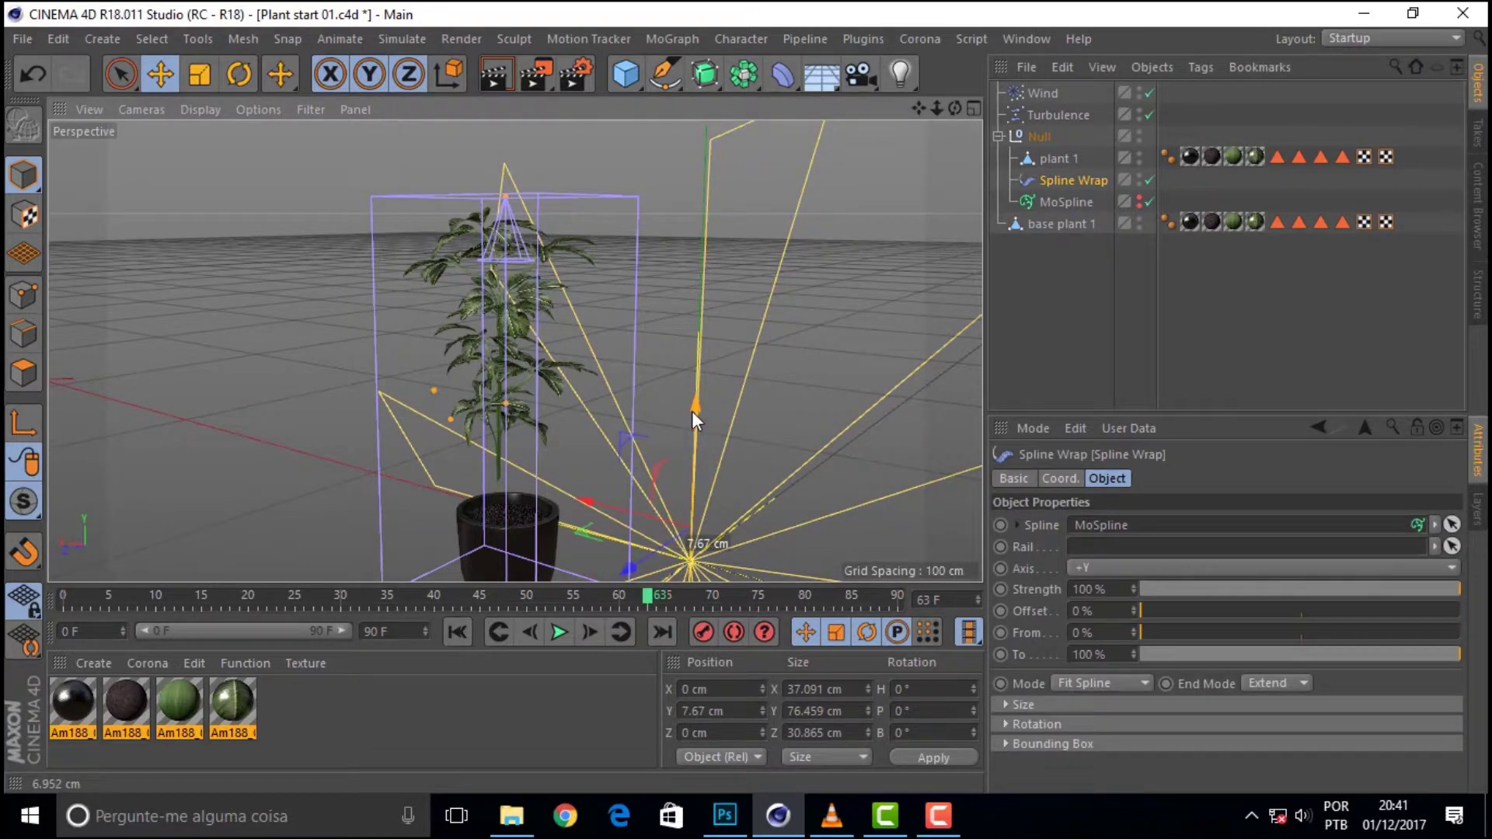
pyautogui.click(602, 408)
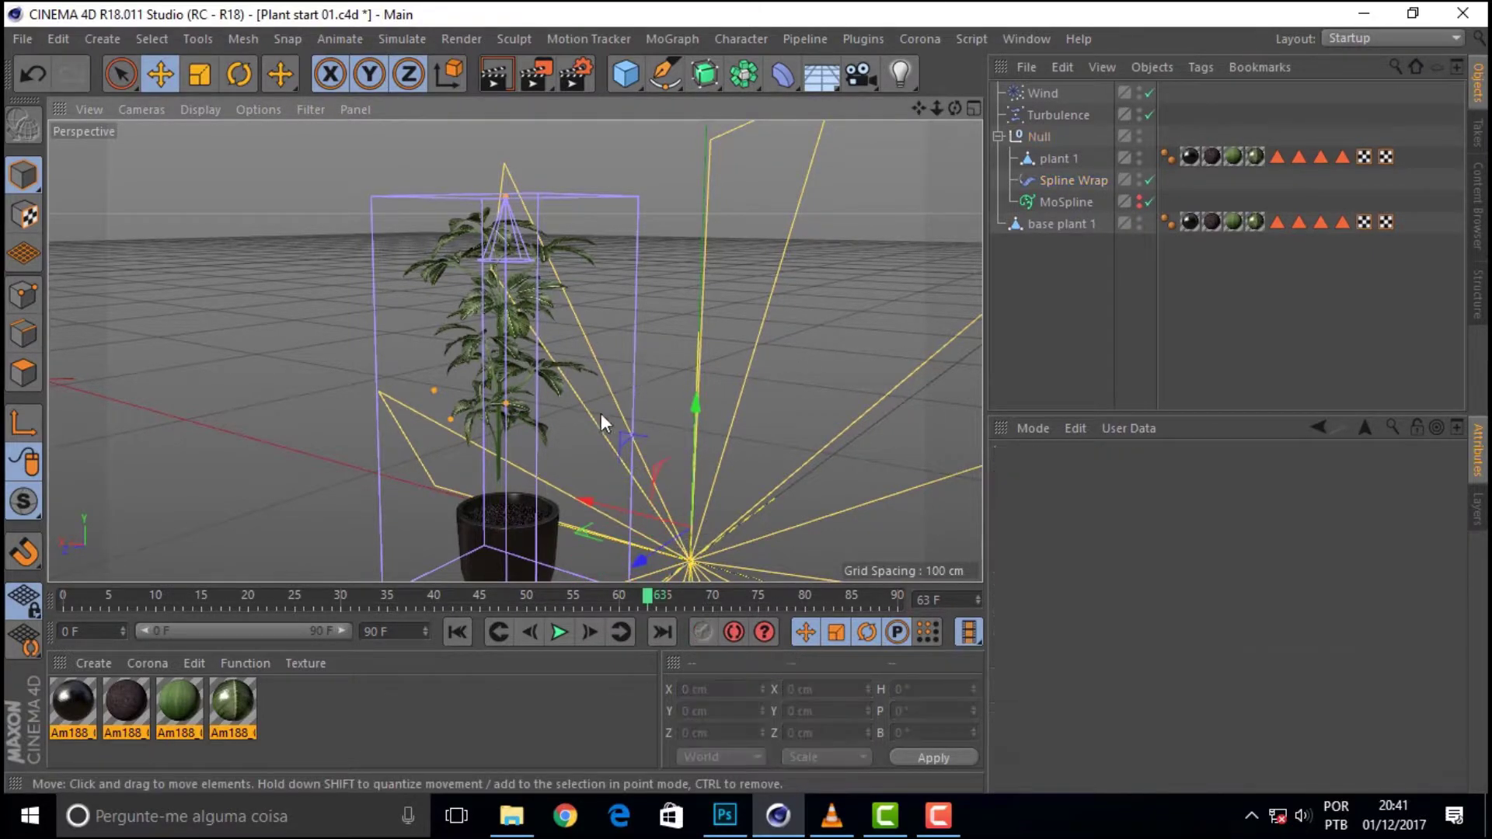
# Step: Select plant 1 together with the Spline Wrap and drag them down in Y
pyautogui.click(497, 386)
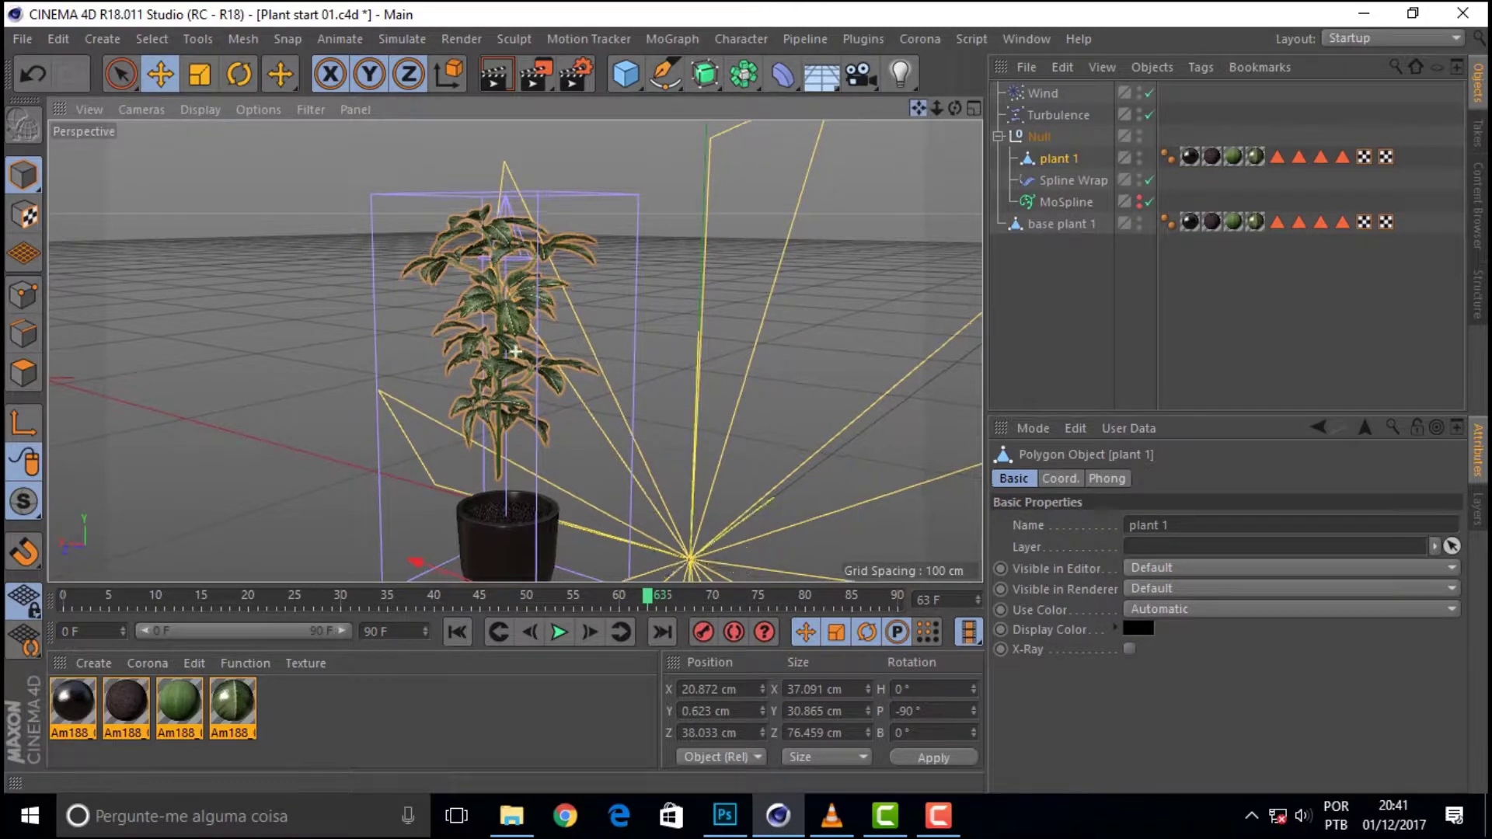
pyautogui.moveTo(516, 579); pyautogui.dragTo(520, 514, button='middle')
pyautogui.moveTo(504, 544)
pyautogui.mouseDown()
pyautogui.moveTo(507, 506)
pyautogui.moveTo(505, 545)
pyautogui.mouseUp()
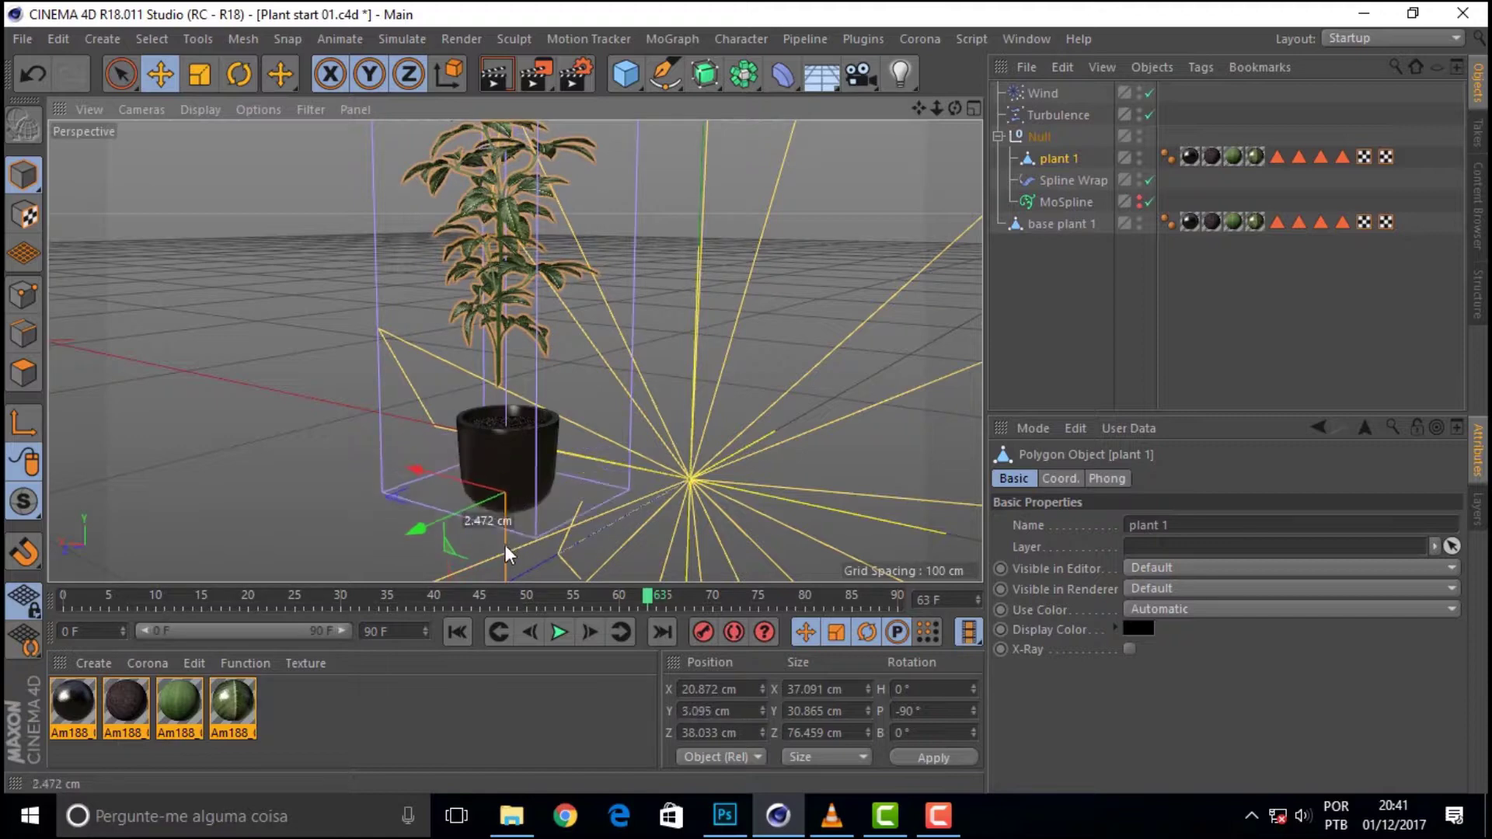
pyautogui.keyDown('shift'); pyautogui.click(1070, 179); pyautogui.keyUp('shift')
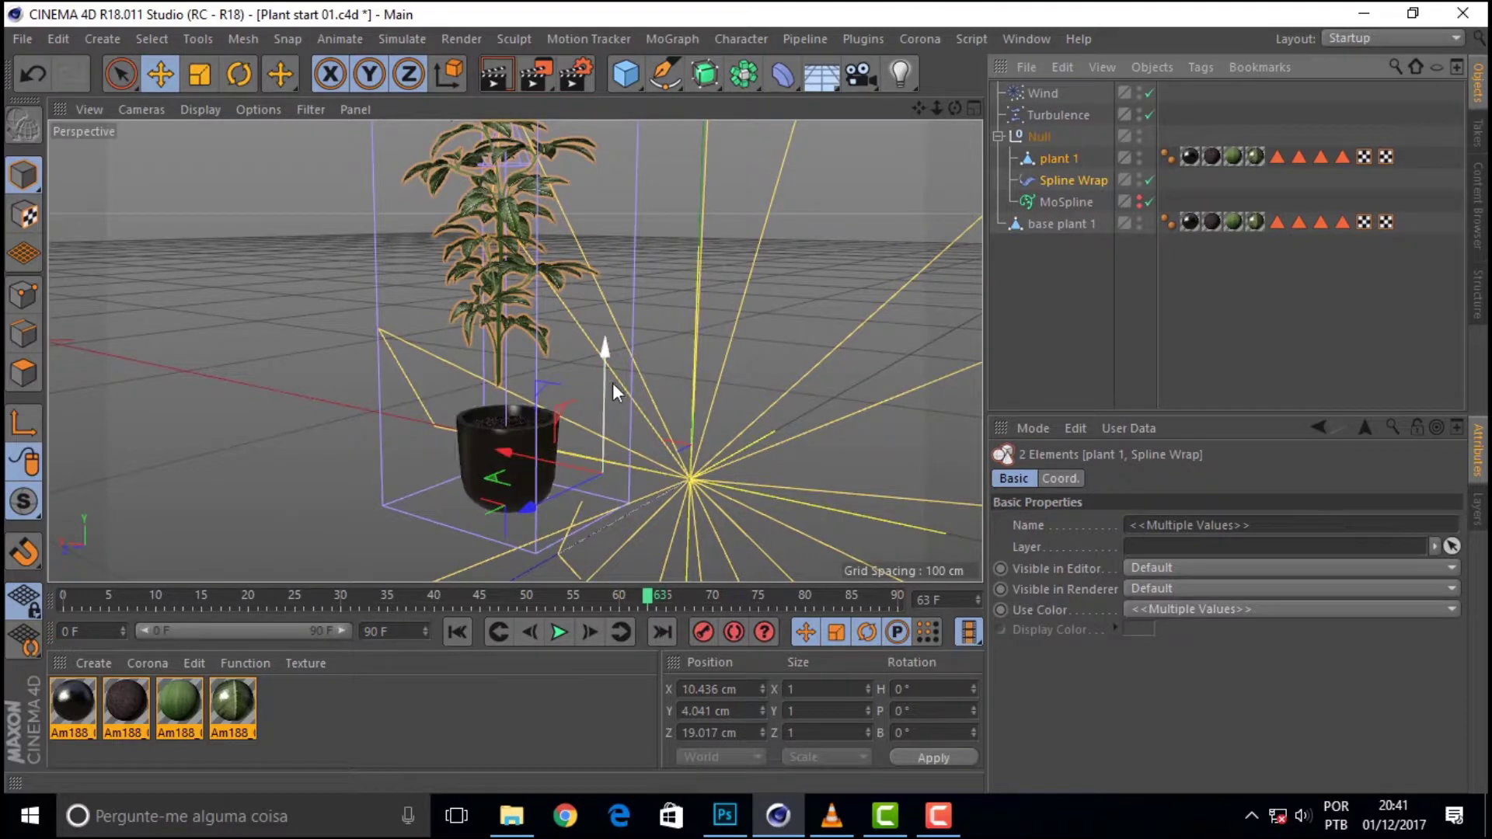
pyautogui.moveTo(600, 392)
pyautogui.mouseDown()
pyautogui.moveTo(598, 412)
pyautogui.moveTo(589, 380)
pyautogui.mouseUp()
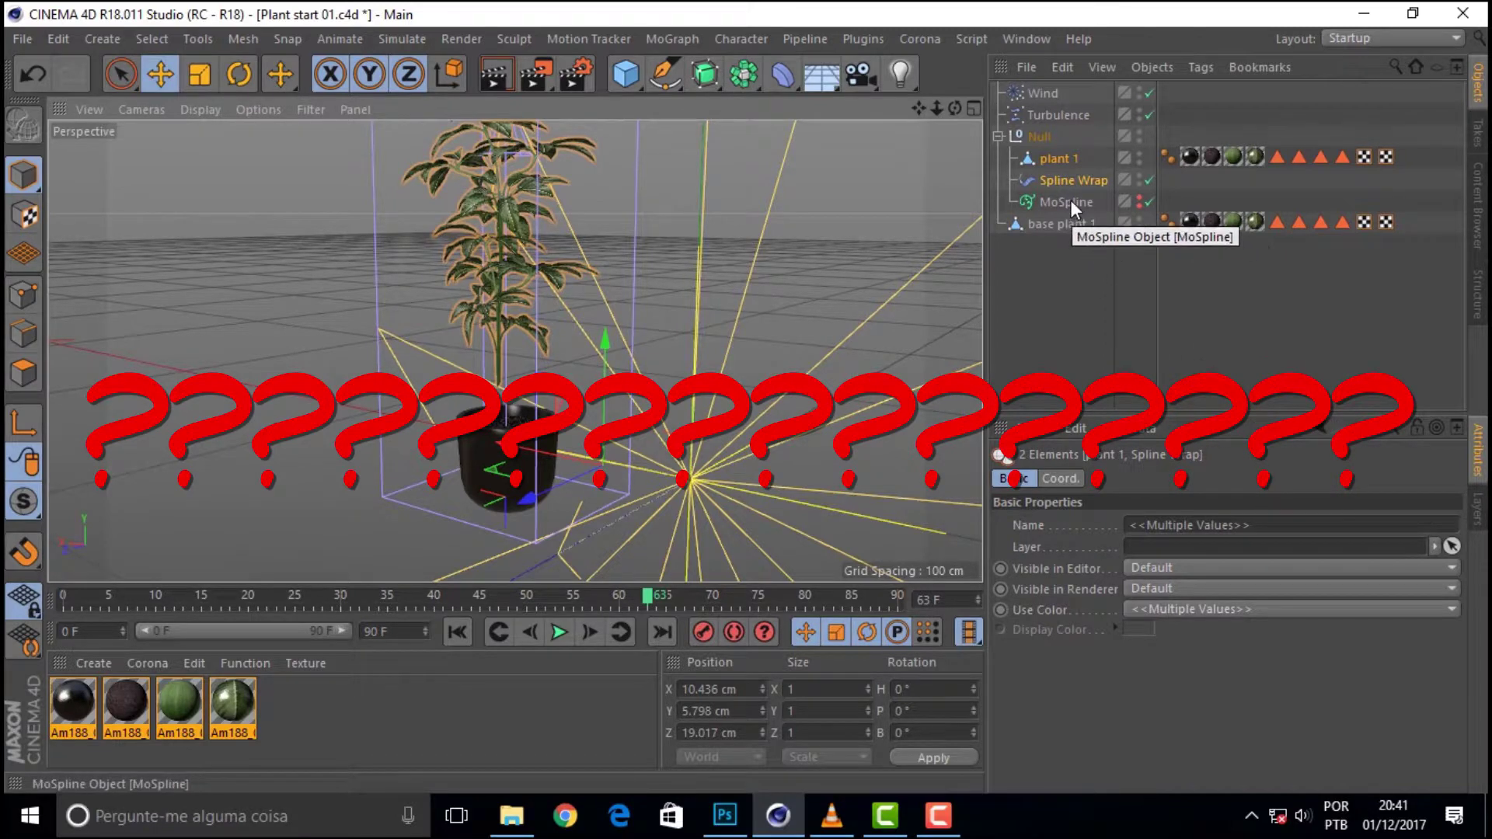
# Step: Show the MoSpline in the viewport and lower the pair to about 1.4 cm so the stem sits in the pot
pyautogui.click(1138, 198)
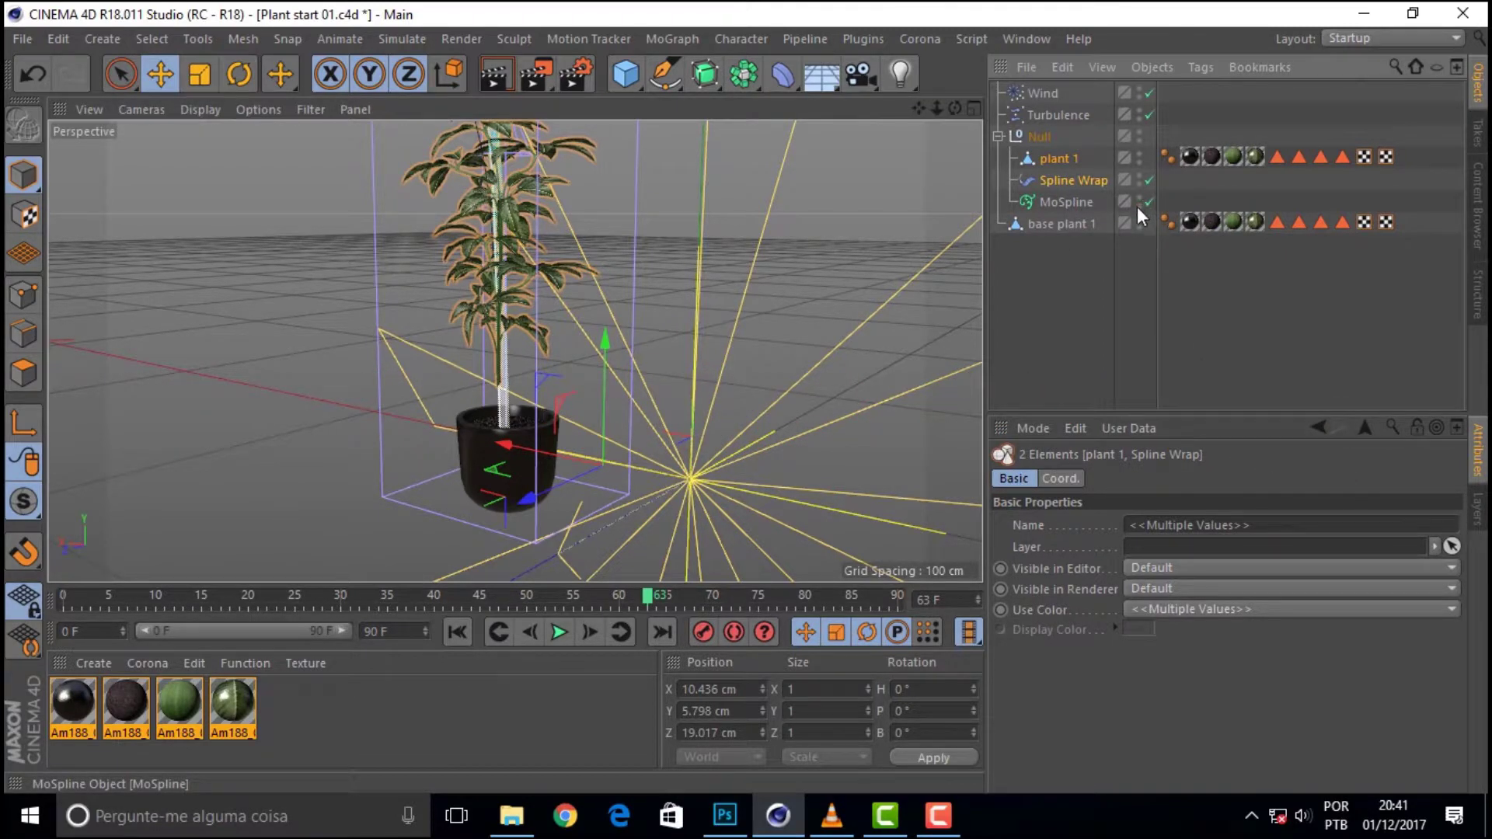
pyautogui.moveTo(603, 379)
pyautogui.mouseDown()
pyautogui.moveTo(603, 414)
pyautogui.moveTo(596, 390)
pyautogui.mouseUp()
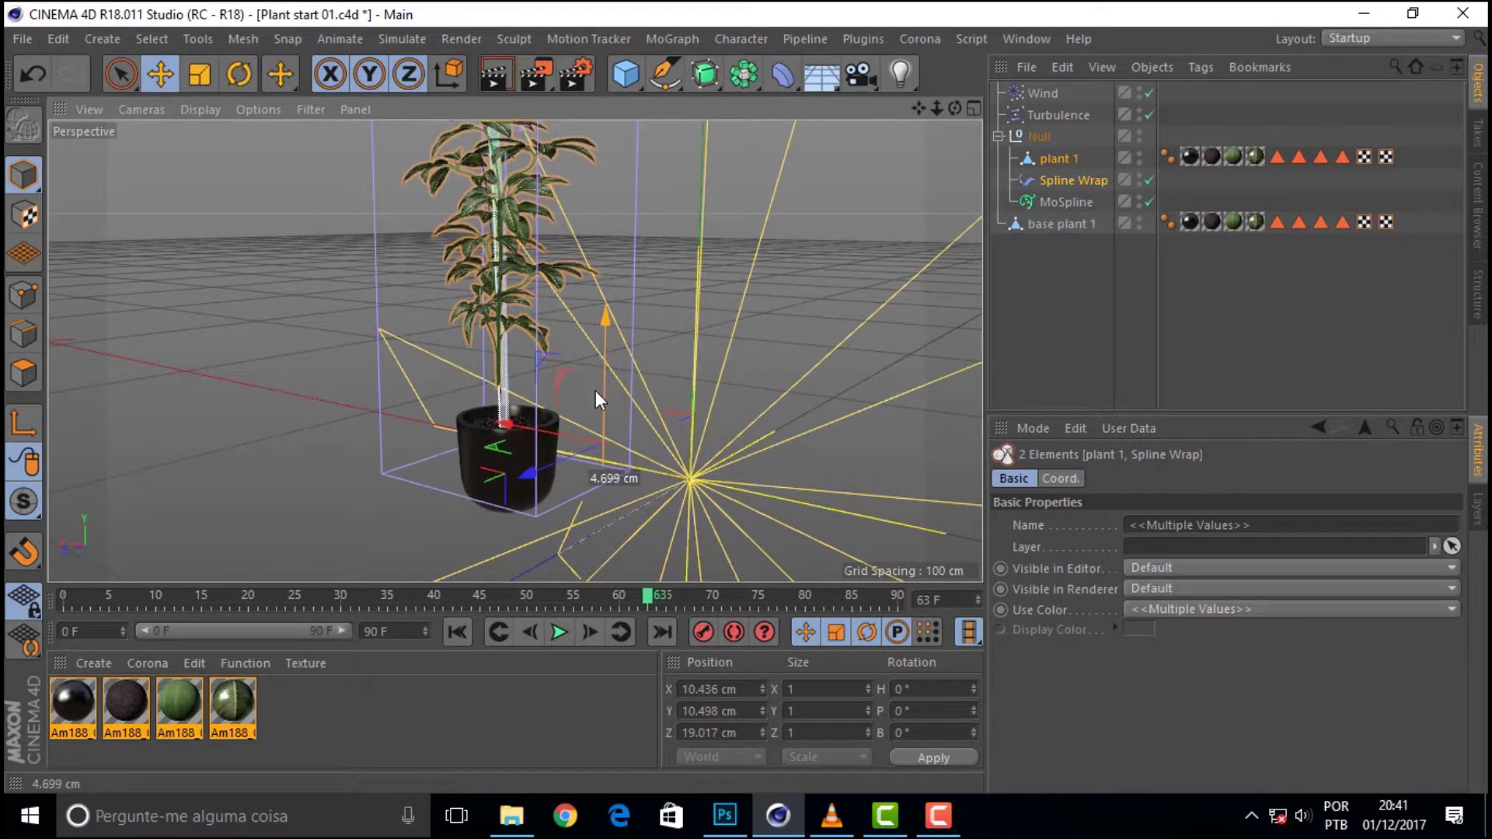
pyautogui.moveTo(595, 391); pyautogui.dragTo(588, 398)
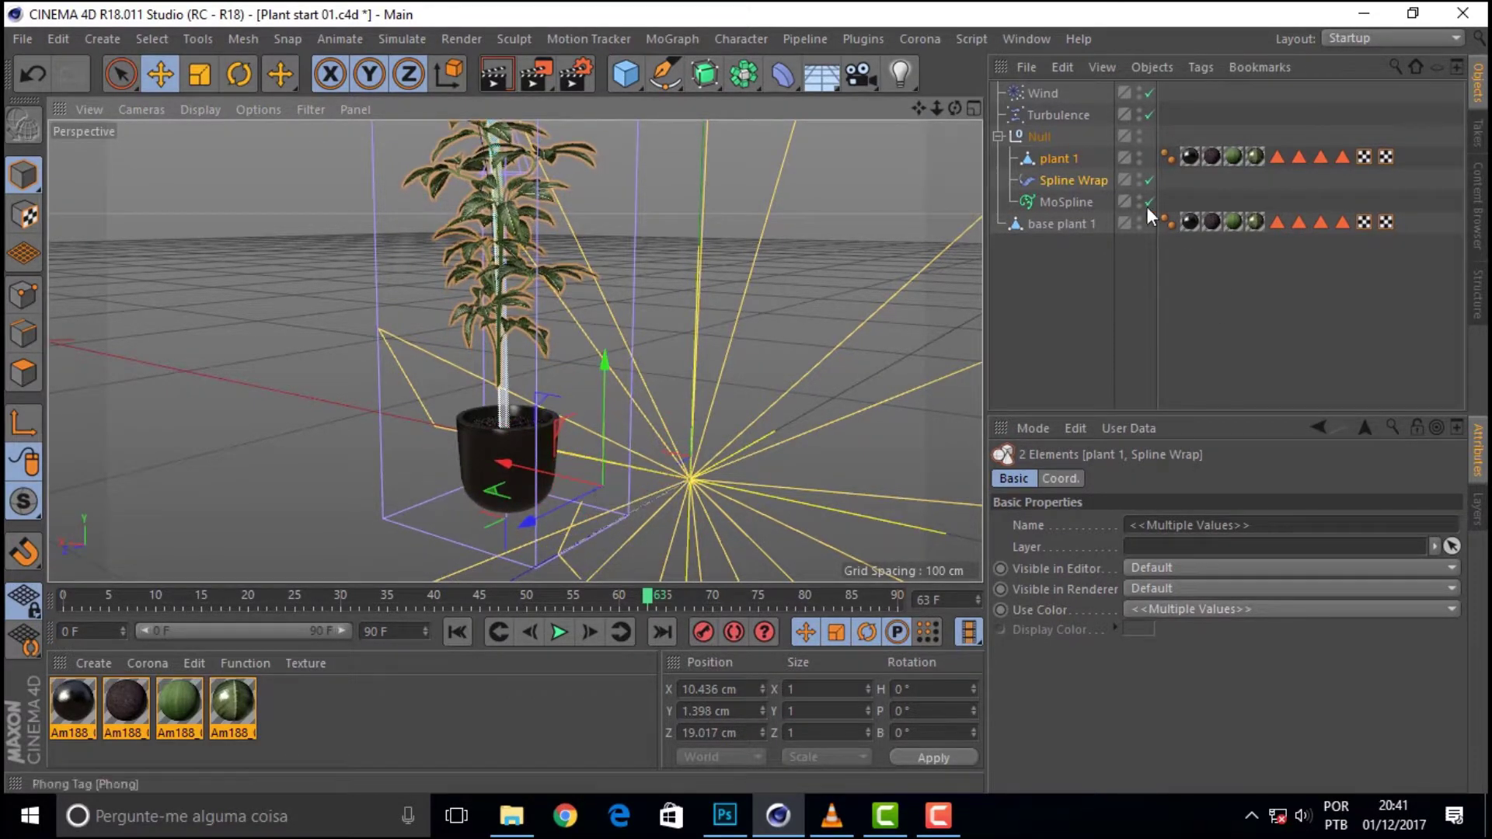
pyautogui.click(1067, 201)
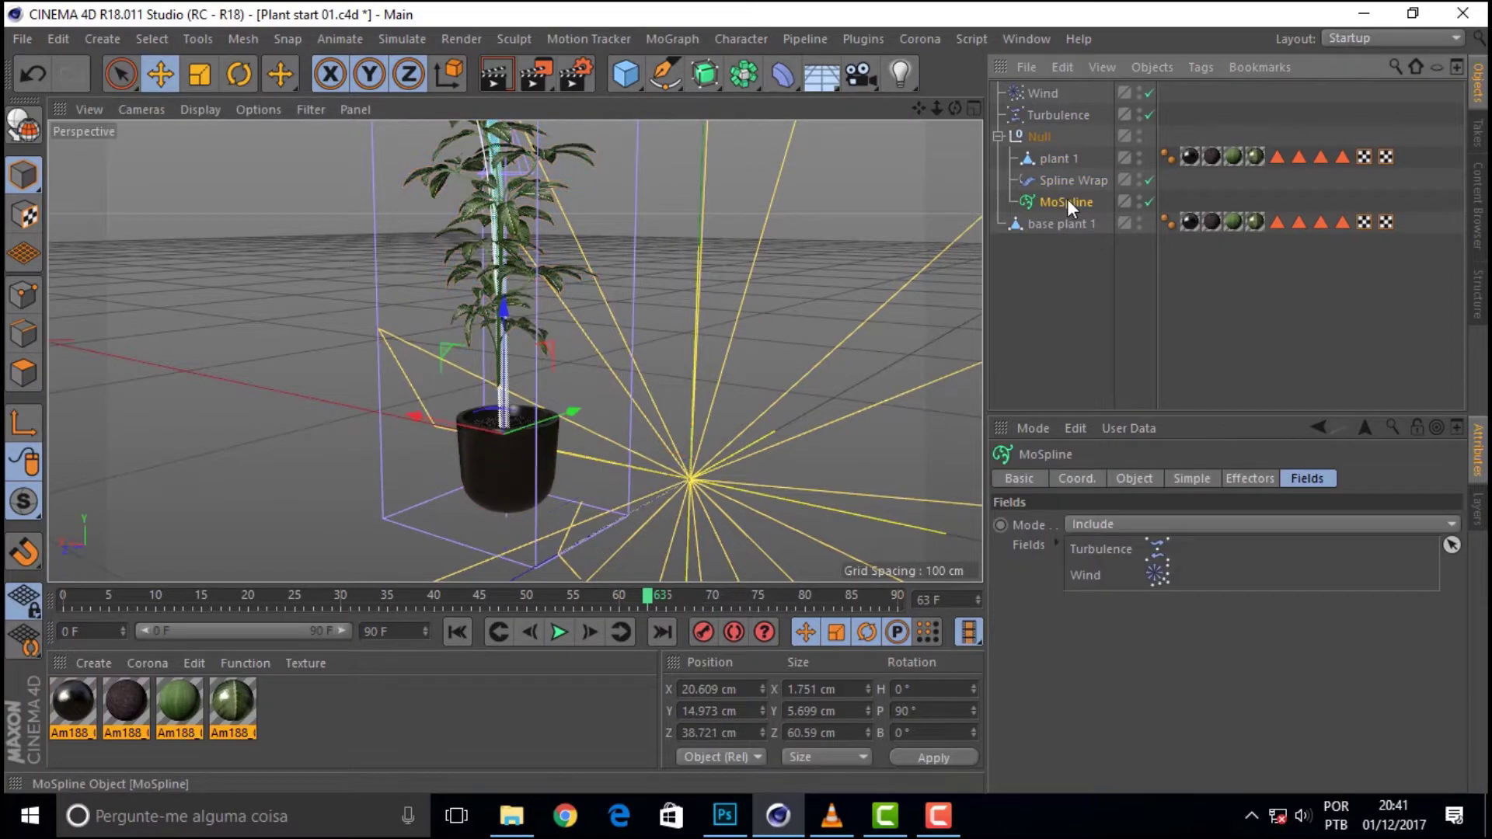
# Step: Review the MoSpline's growth and effector settings, then set Spline Wrap's Mode to Keep Length
pyautogui.click(1196, 476)
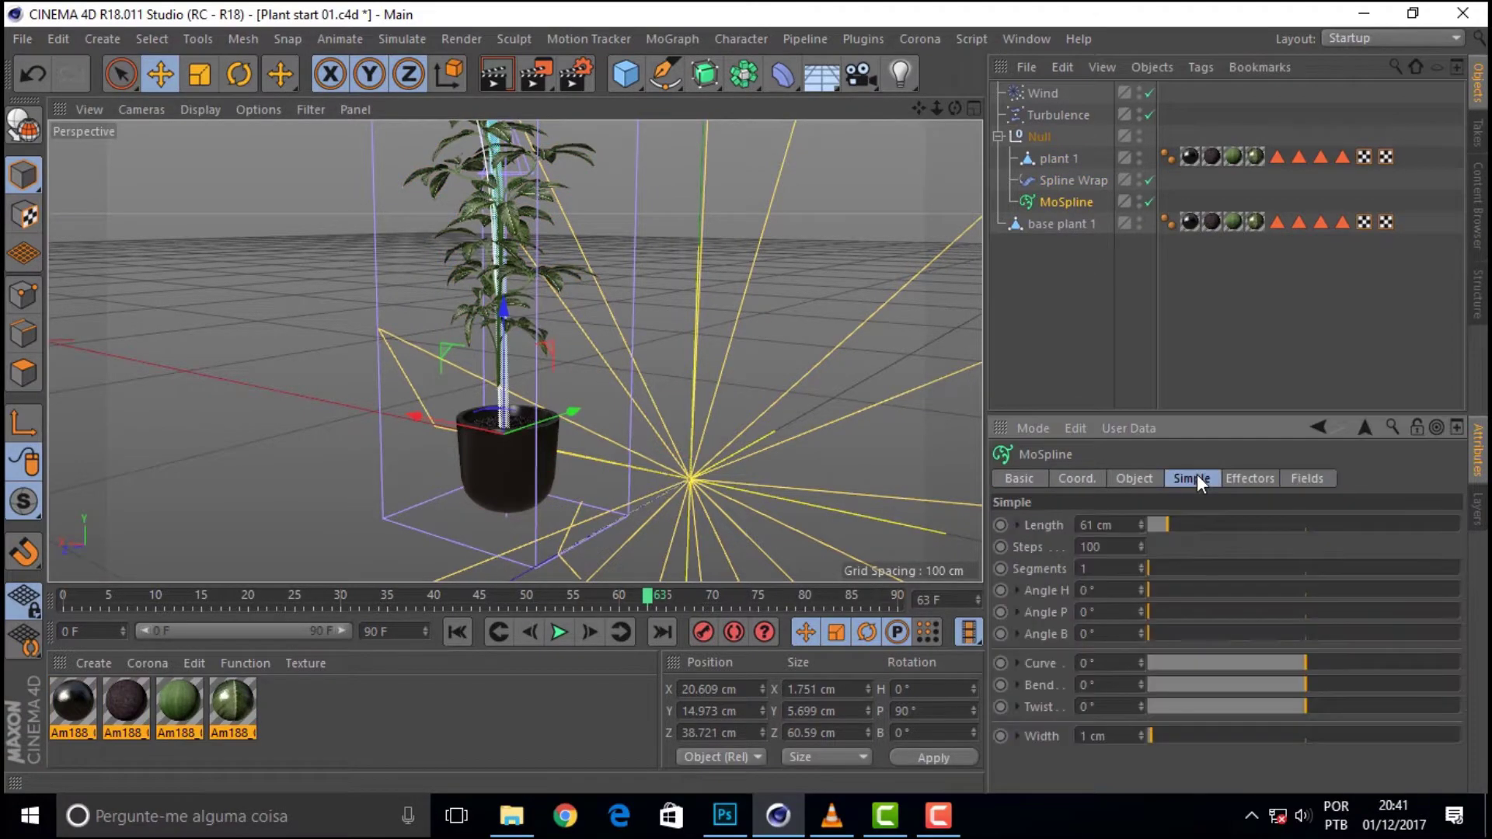
pyautogui.click(1242, 479)
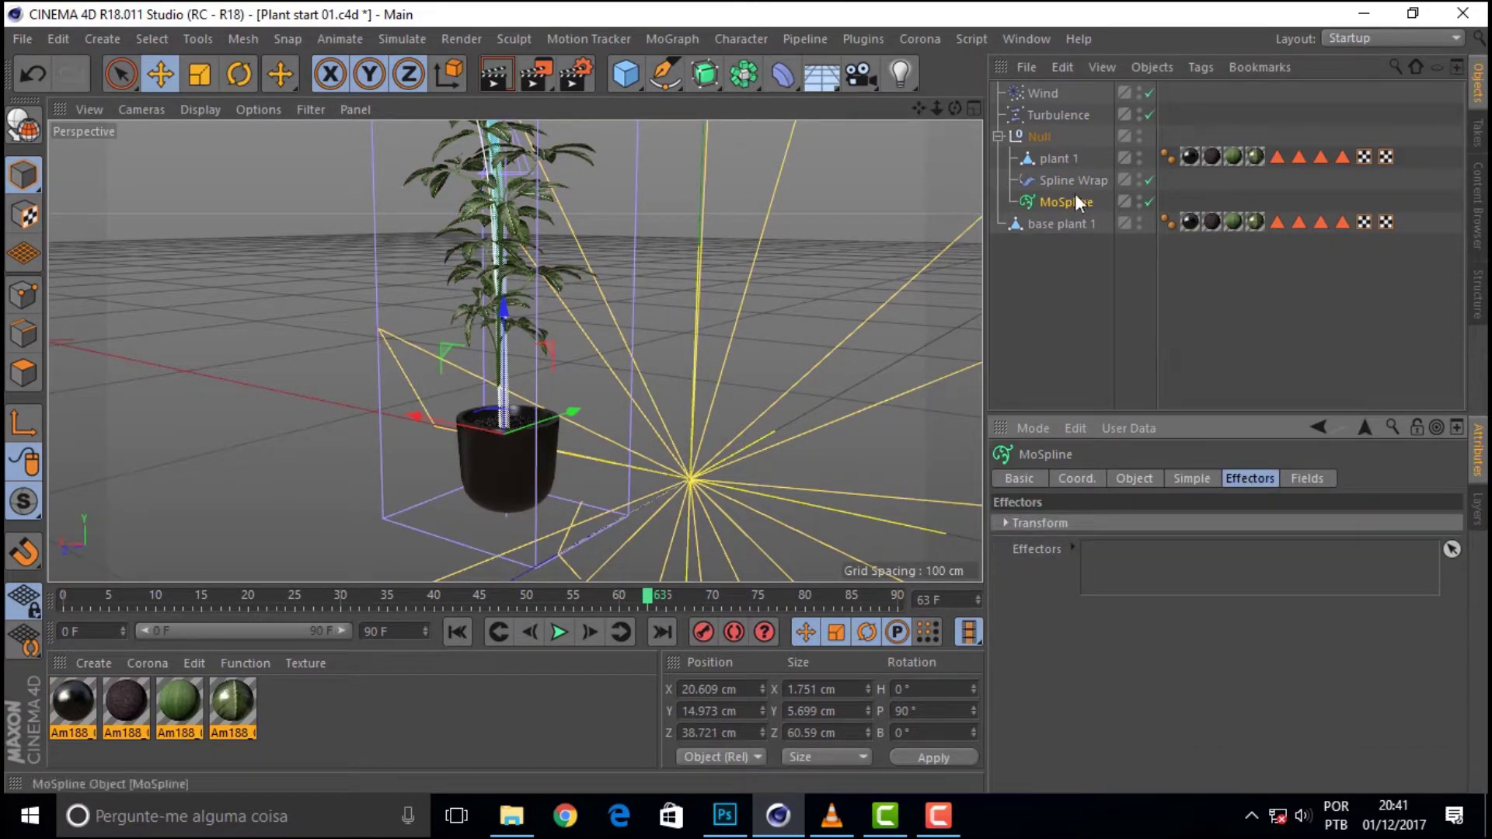
pyautogui.click(1058, 180)
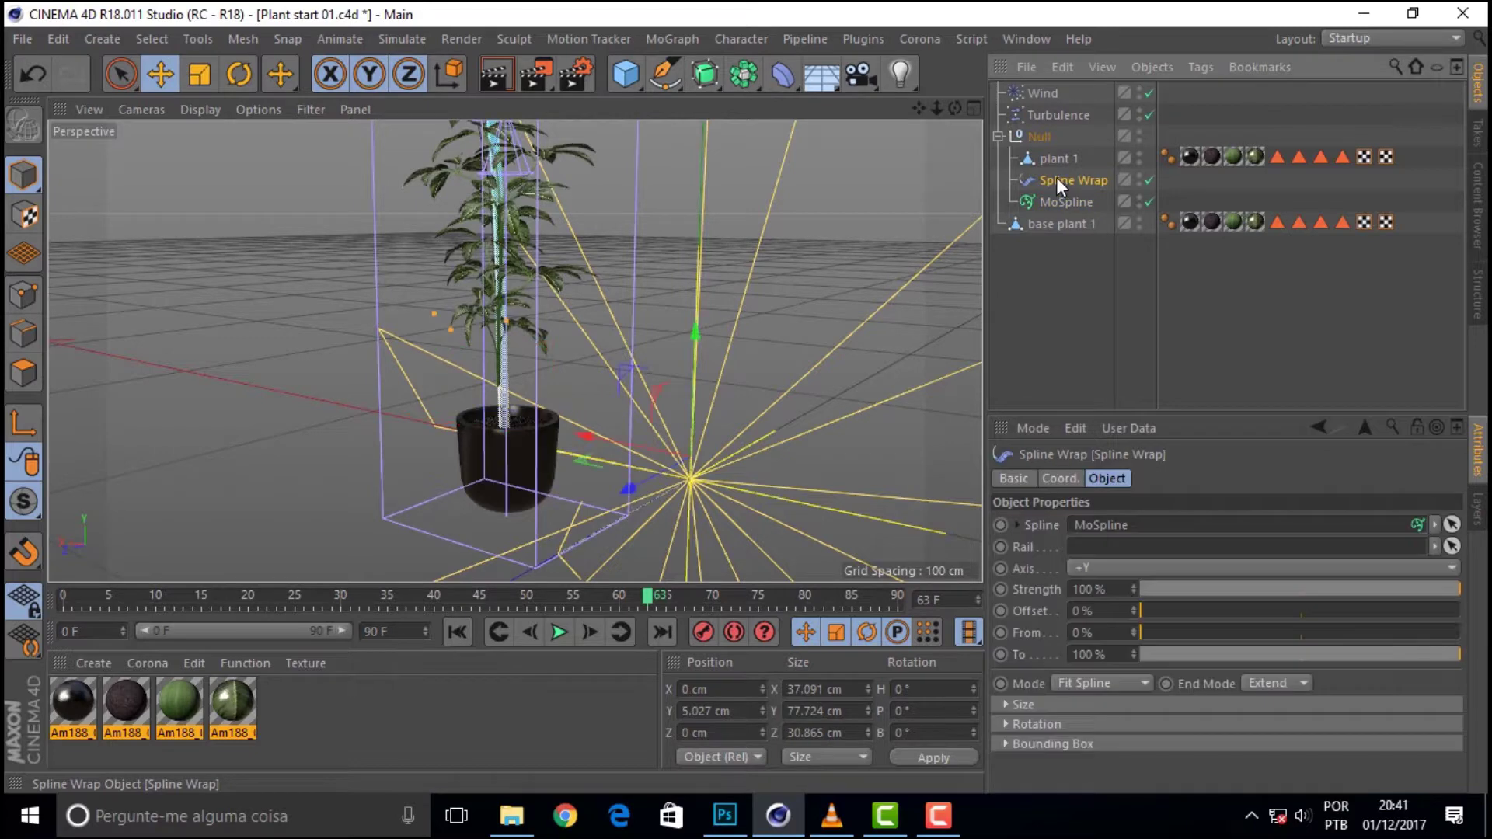
pyautogui.click(1091, 683)
pyautogui.click(1094, 724)
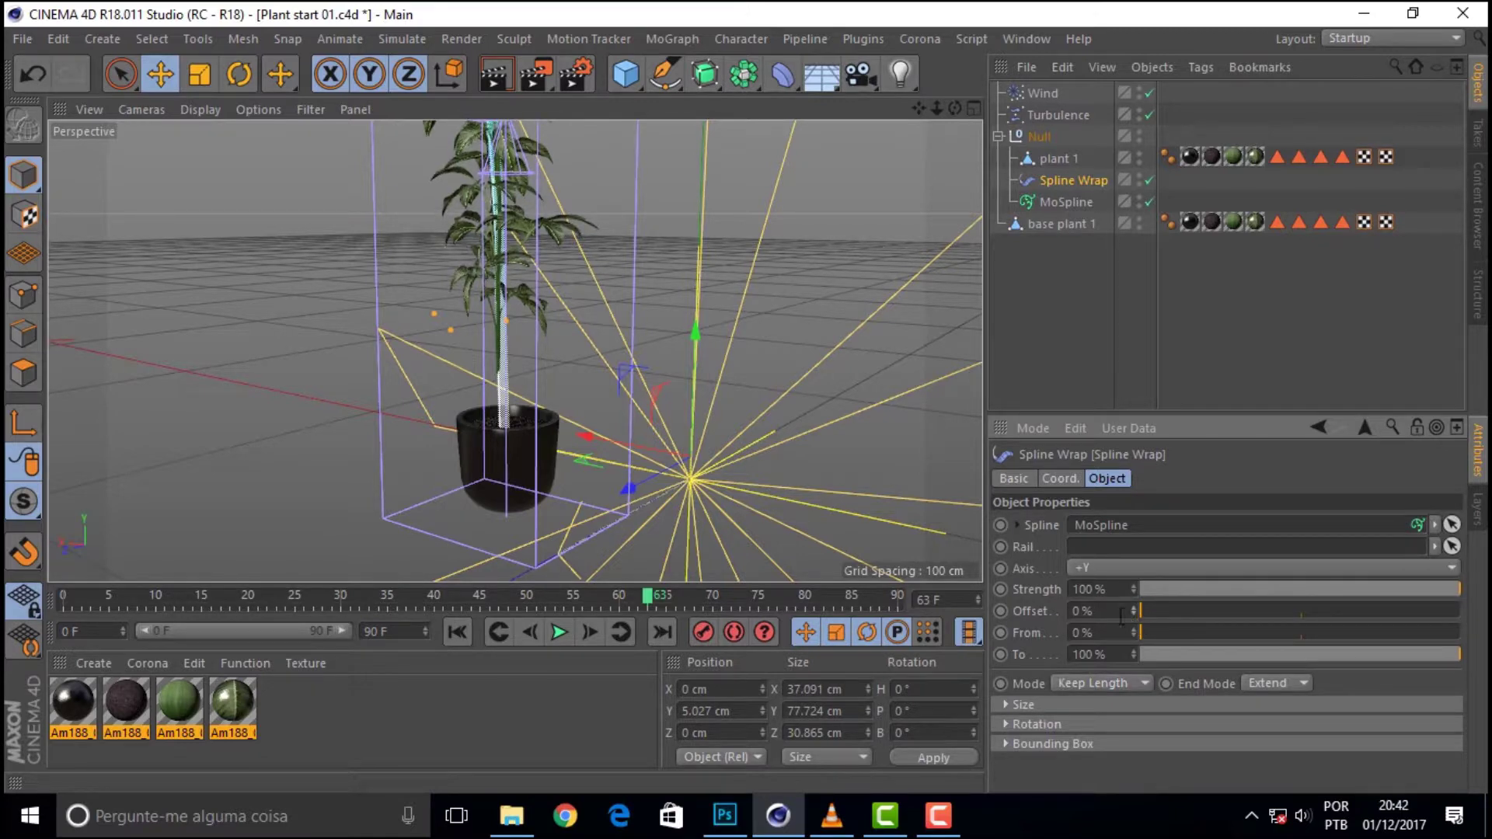
# Step: Try the Offset, test the wrap axis at -Y, then restore it to +Y
pyautogui.moveTo(1140, 611)
pyautogui.mouseDown()
pyautogui.moveTo(1154, 610)
pyautogui.moveTo(1140, 611)
pyautogui.mouseUp()
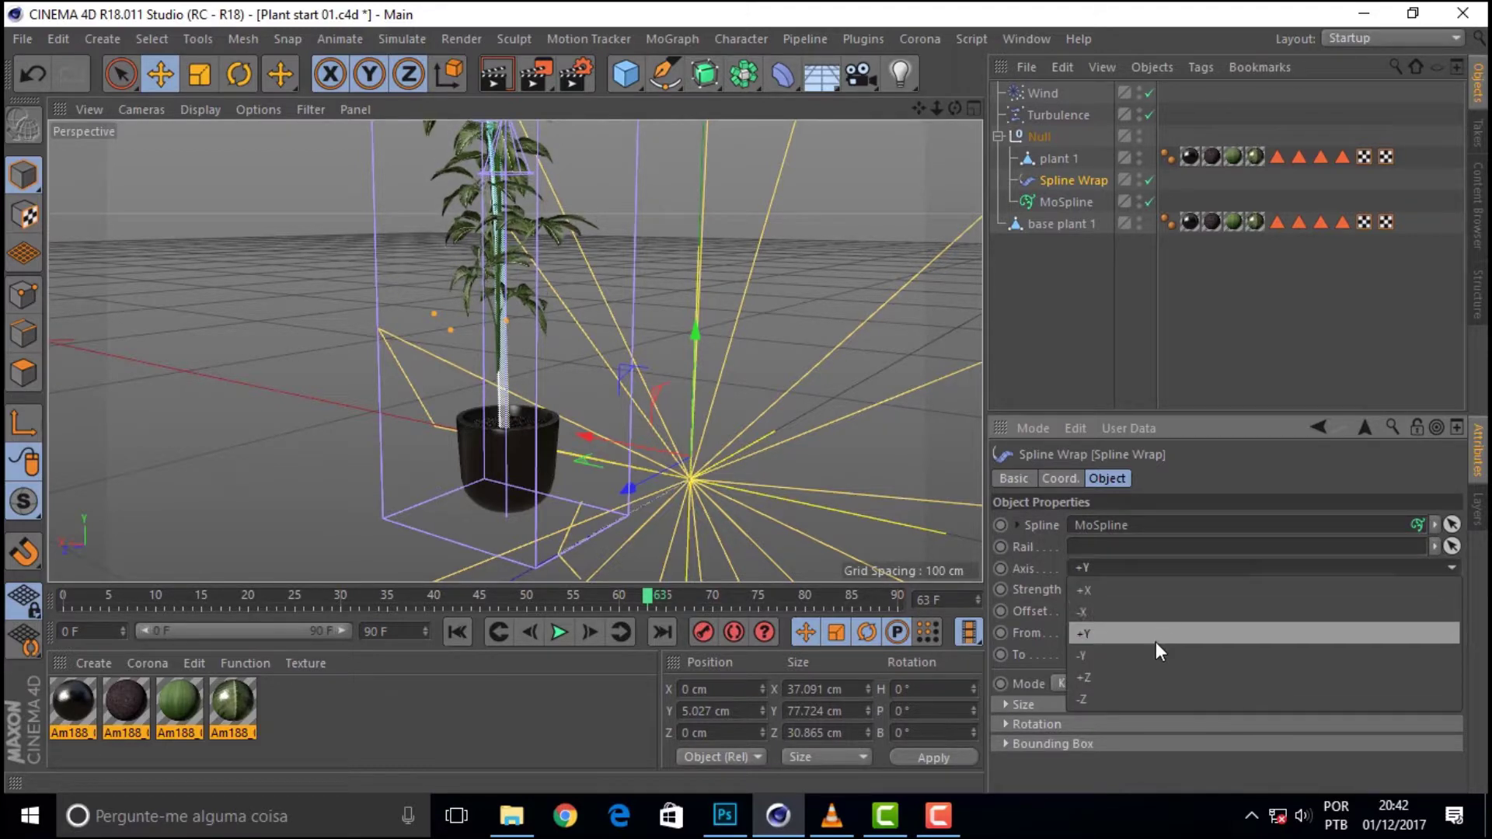
pyautogui.click(1244, 570)
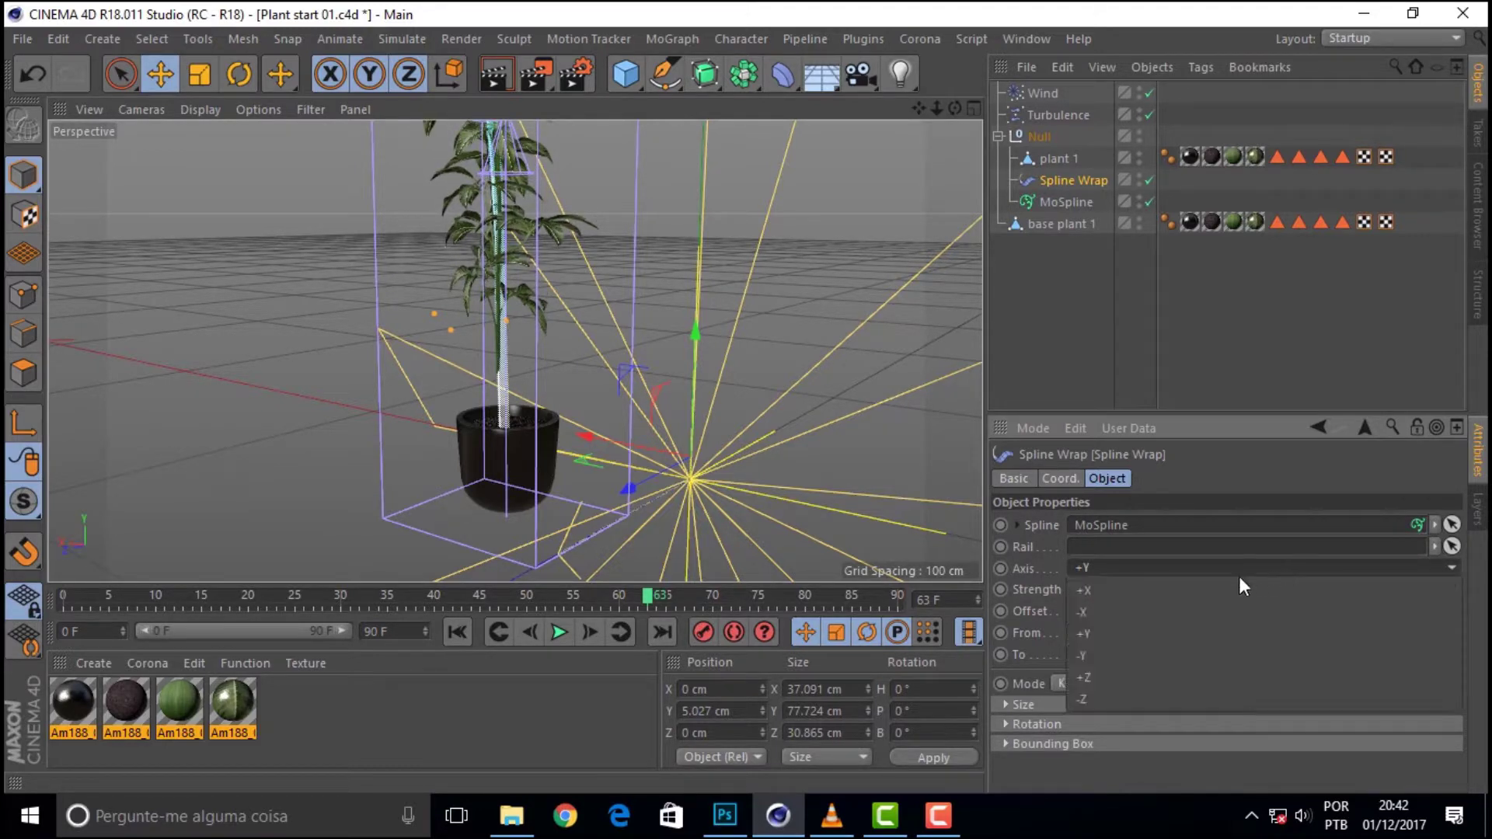
pyautogui.click(1136, 657)
pyautogui.click(1196, 566)
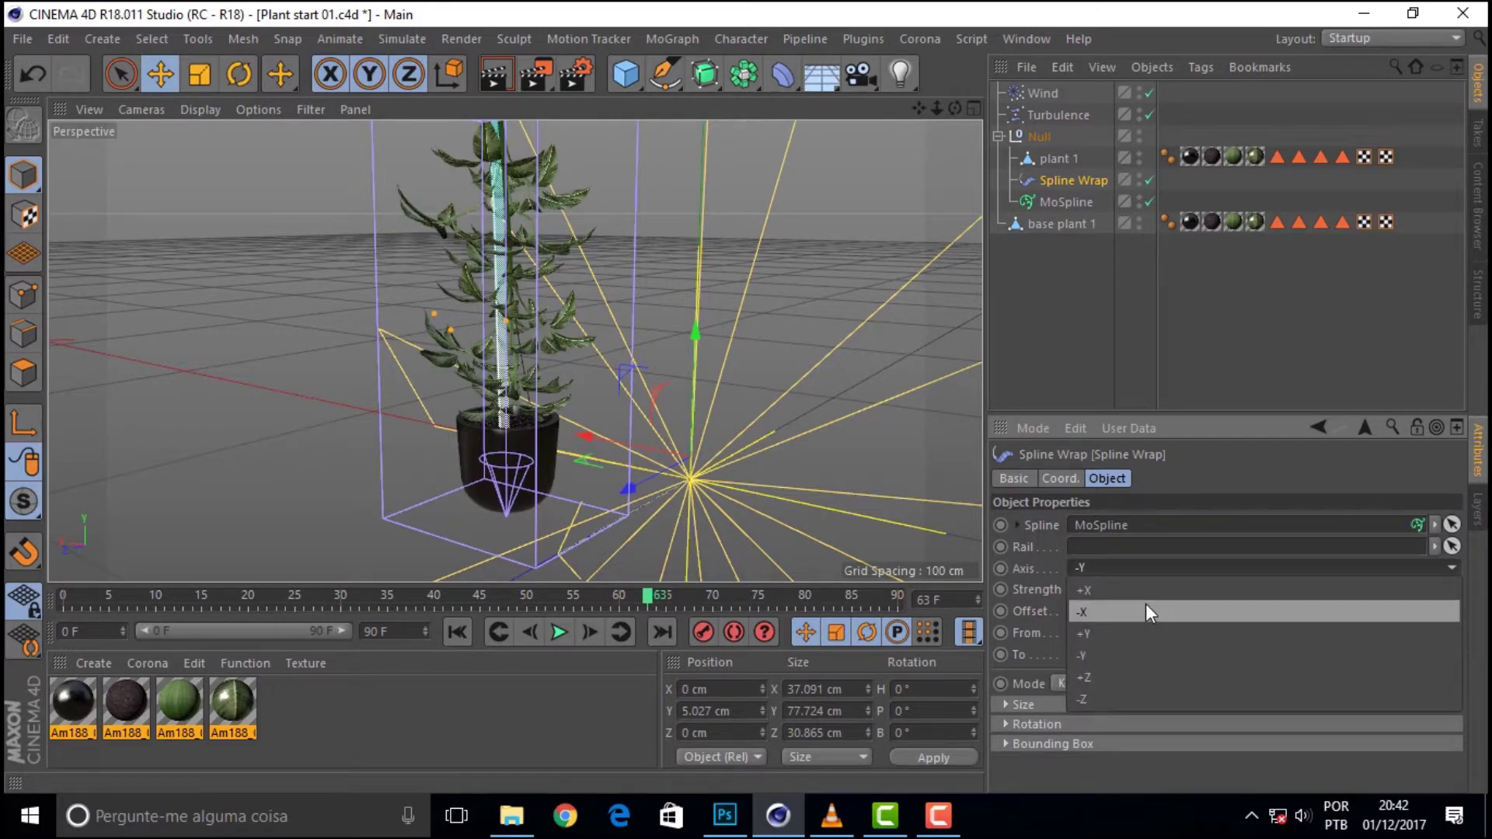
pyautogui.click(1149, 628)
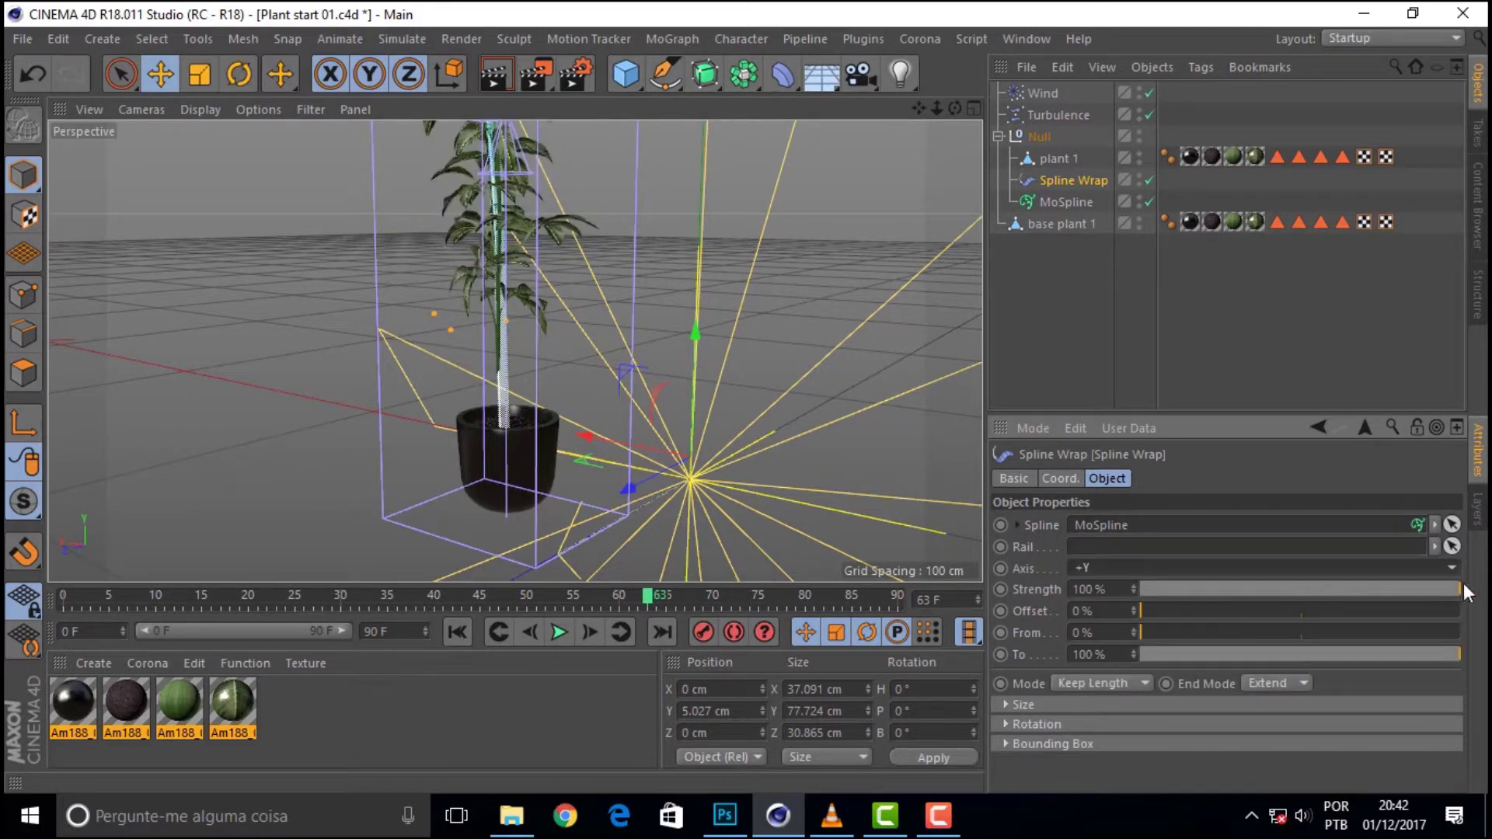
# Step: Trial lower Spline Wrap Strength and To values while scrubbing, then settle on 68% Strength and 70% To
pyautogui.moveTo(1461, 589); pyautogui.dragTo(1254, 611)
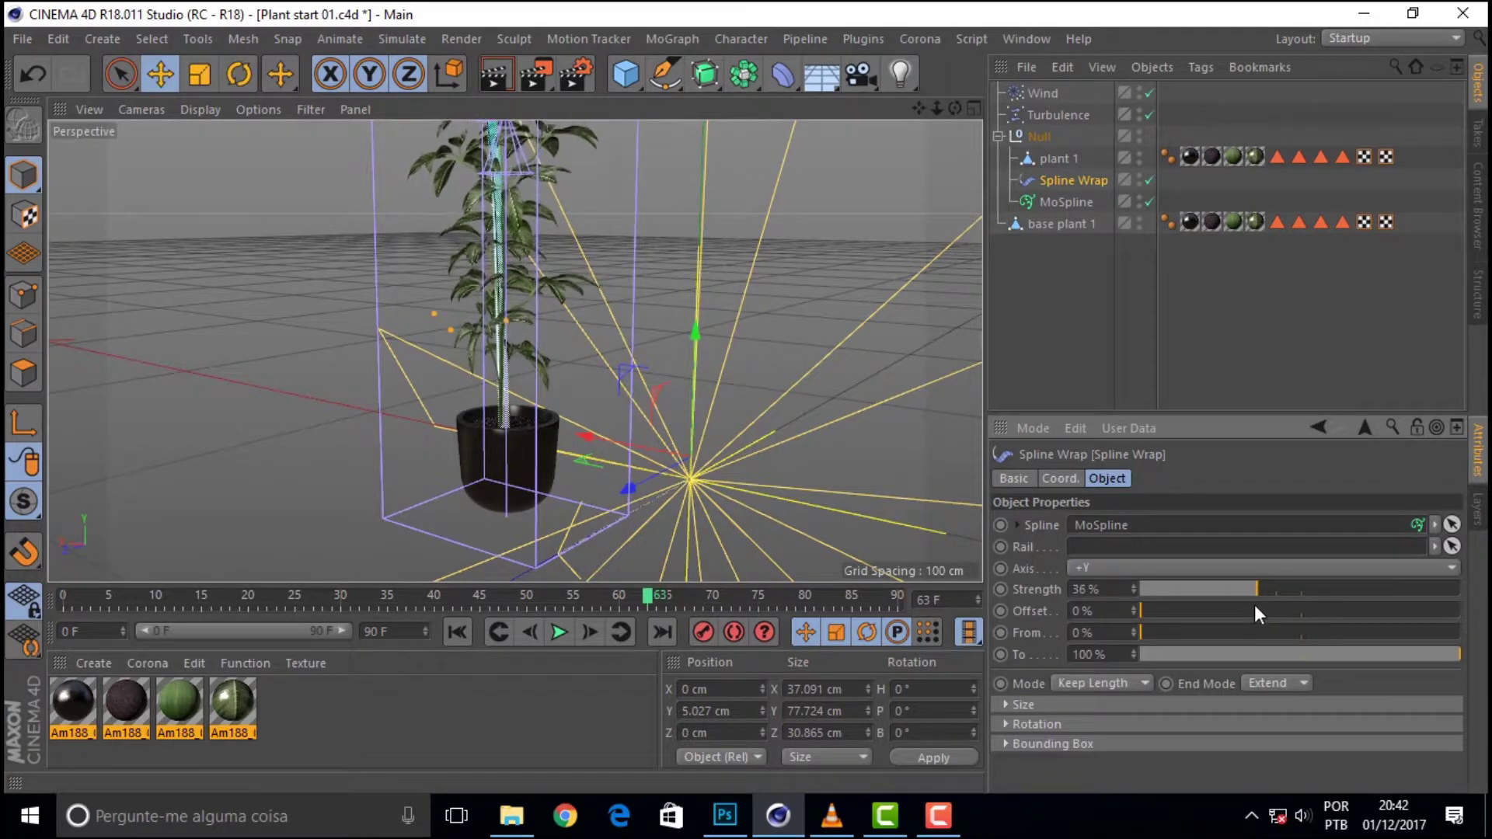
pyautogui.moveTo(1254, 604); pyautogui.dragTo(1214, 610)
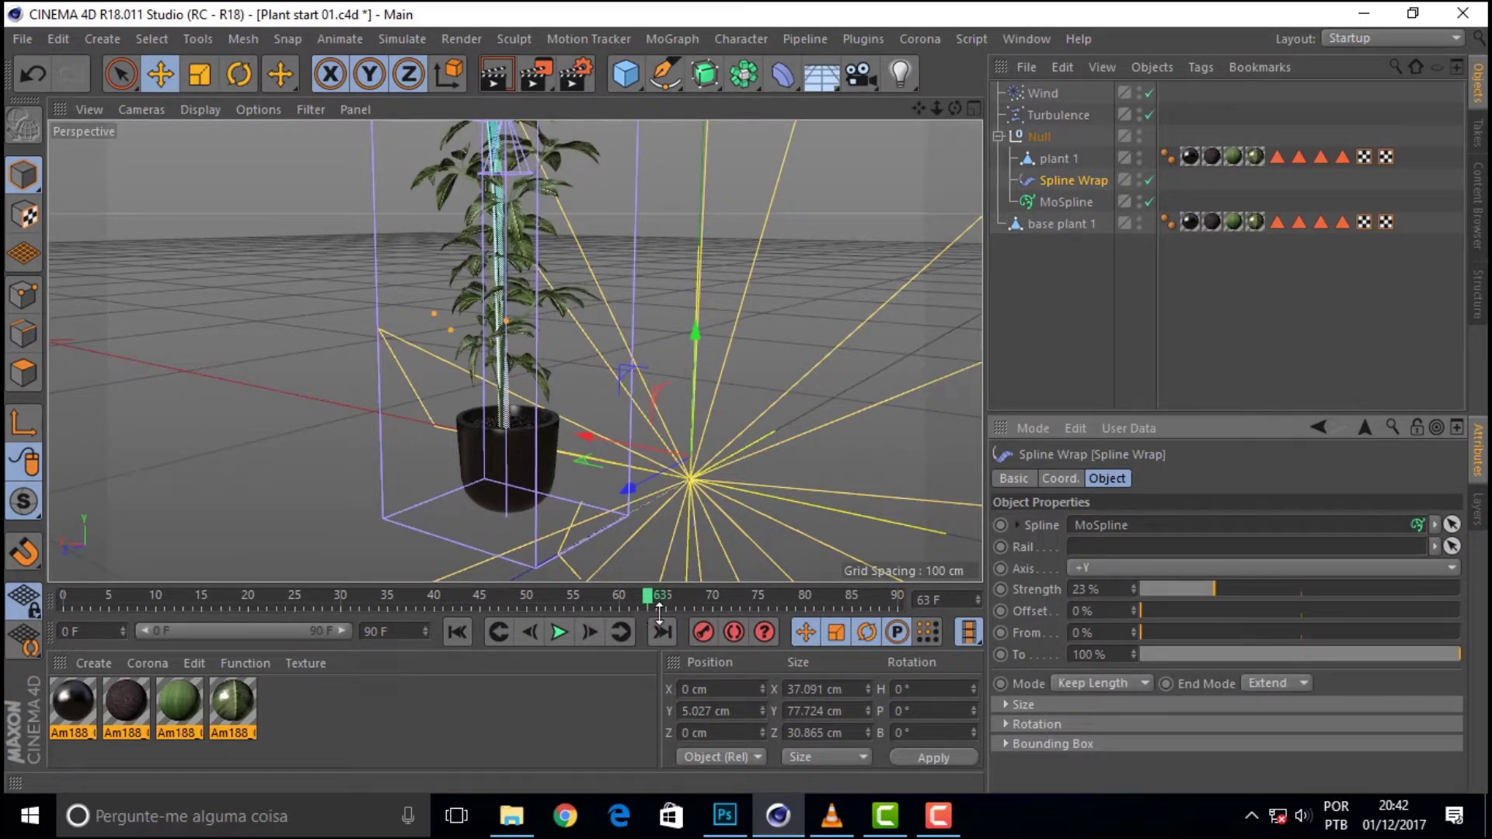
pyautogui.moveTo(623, 595)
pyautogui.mouseDown()
pyautogui.moveTo(115, 589)
pyautogui.moveTo(710, 598)
pyautogui.mouseUp()
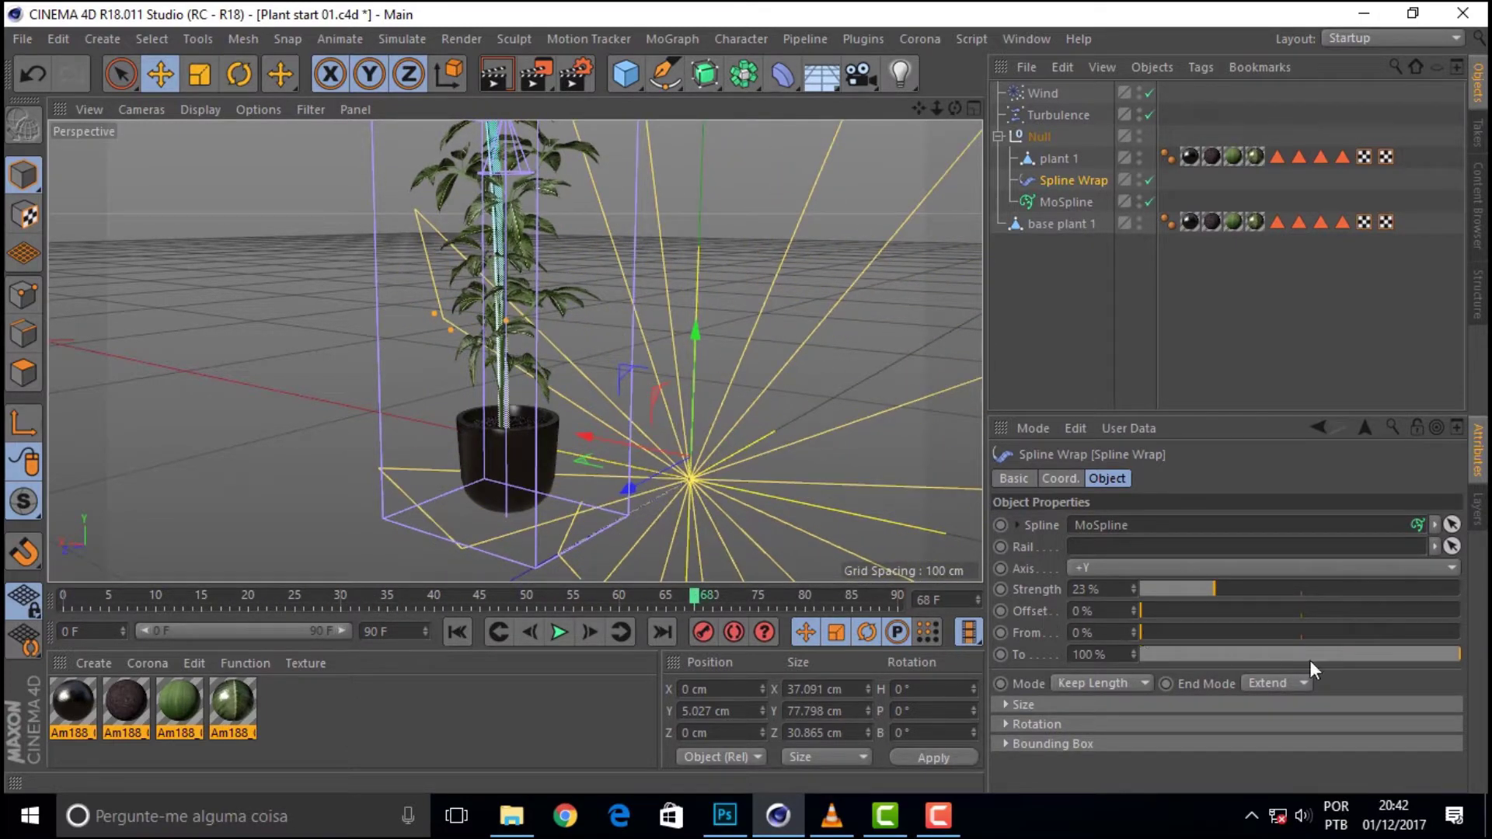
pyautogui.moveTo(1456, 653)
pyautogui.mouseDown()
pyautogui.moveTo(1222, 659)
pyautogui.moveTo(1309, 657)
pyautogui.mouseUp()
pyautogui.moveTo(693, 590)
pyautogui.mouseDown()
pyautogui.moveTo(117, 591)
pyautogui.moveTo(703, 591)
pyautogui.mouseUp()
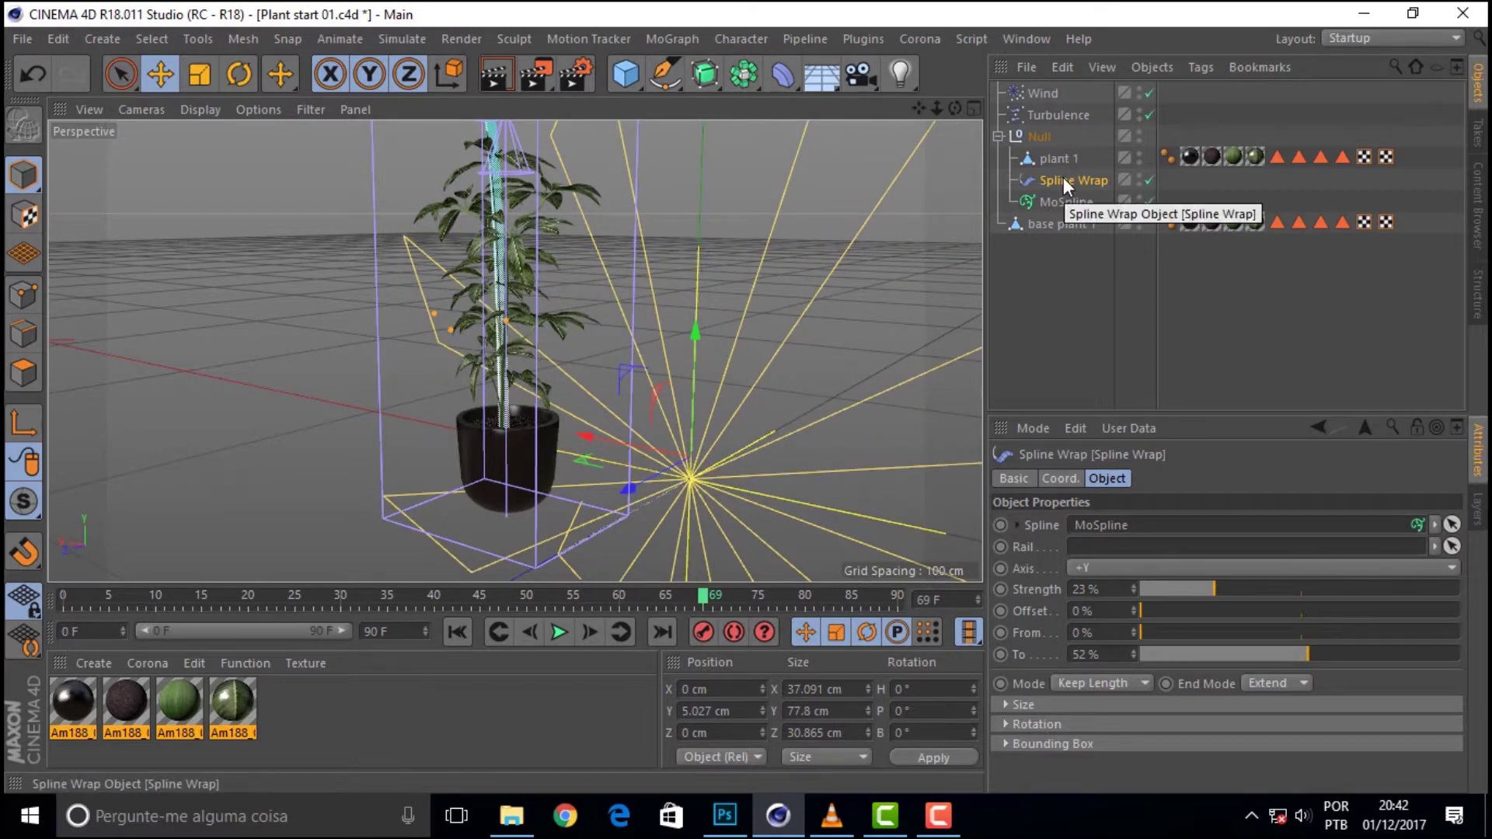
pyautogui.moveTo(1219, 589); pyautogui.dragTo(1360, 589)
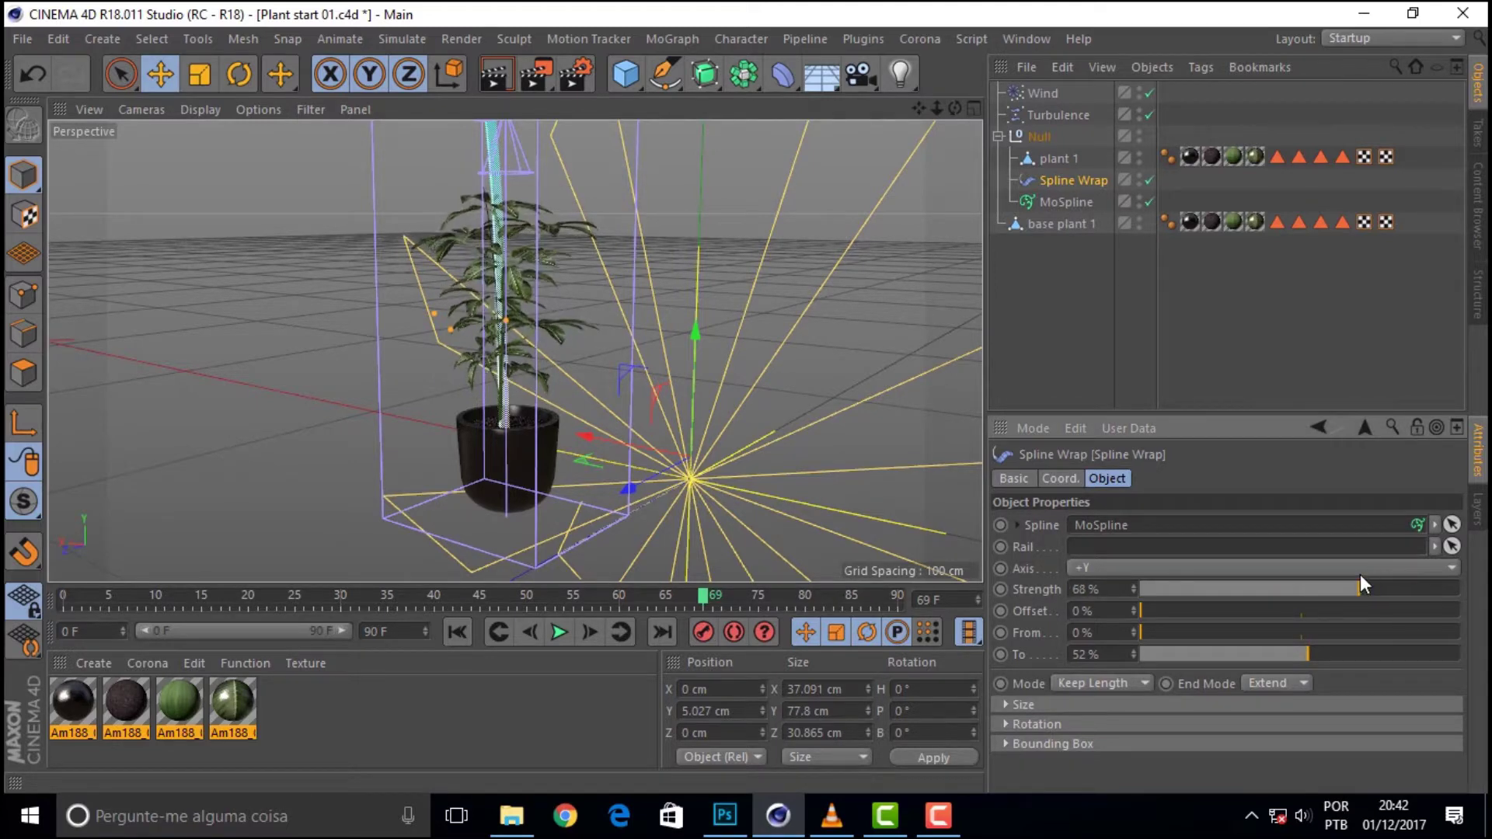
pyautogui.moveTo(1304, 655); pyautogui.dragTo(1368, 654)
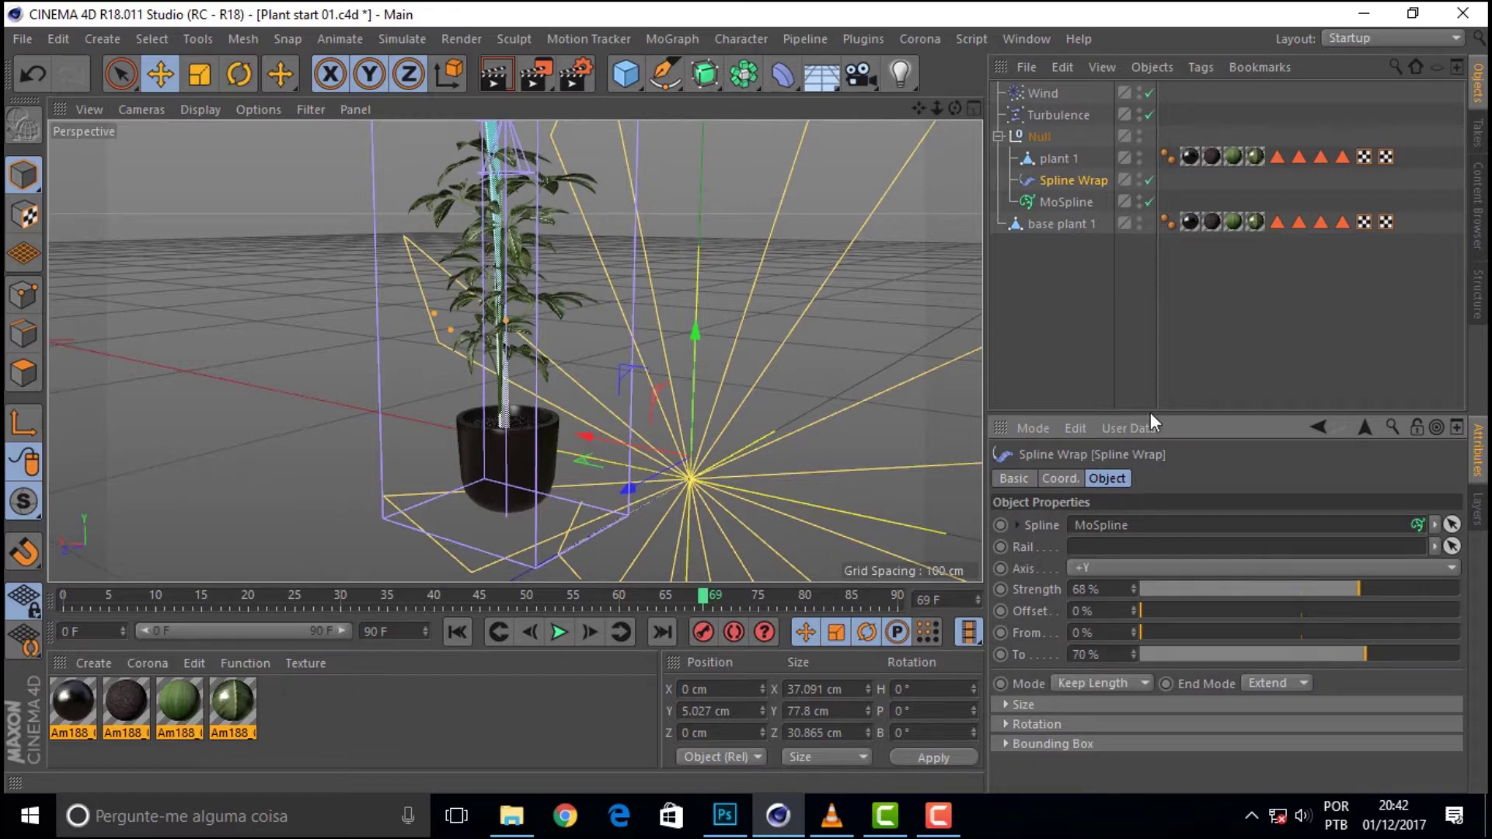
pyautogui.click(1046, 94)
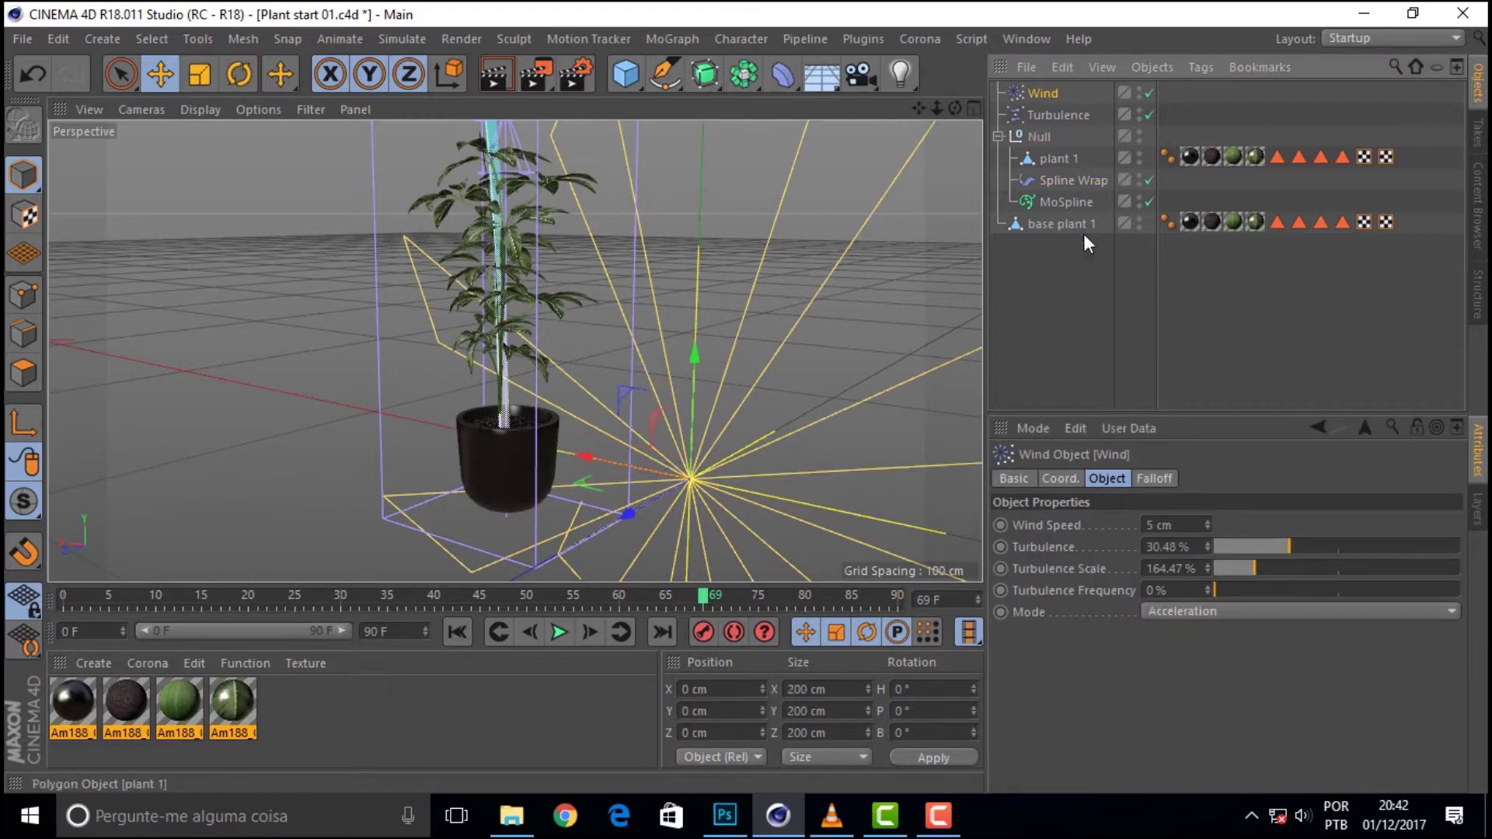
# Step: Lower Wind Turbulence from 30.48% to 18.64%, then preview the sway at frame 57 from an orbited angle
pyautogui.moveTo(1282, 547)
pyautogui.mouseDown()
pyautogui.moveTo(1221, 551)
pyautogui.moveTo(1260, 547)
pyautogui.mouseUp()
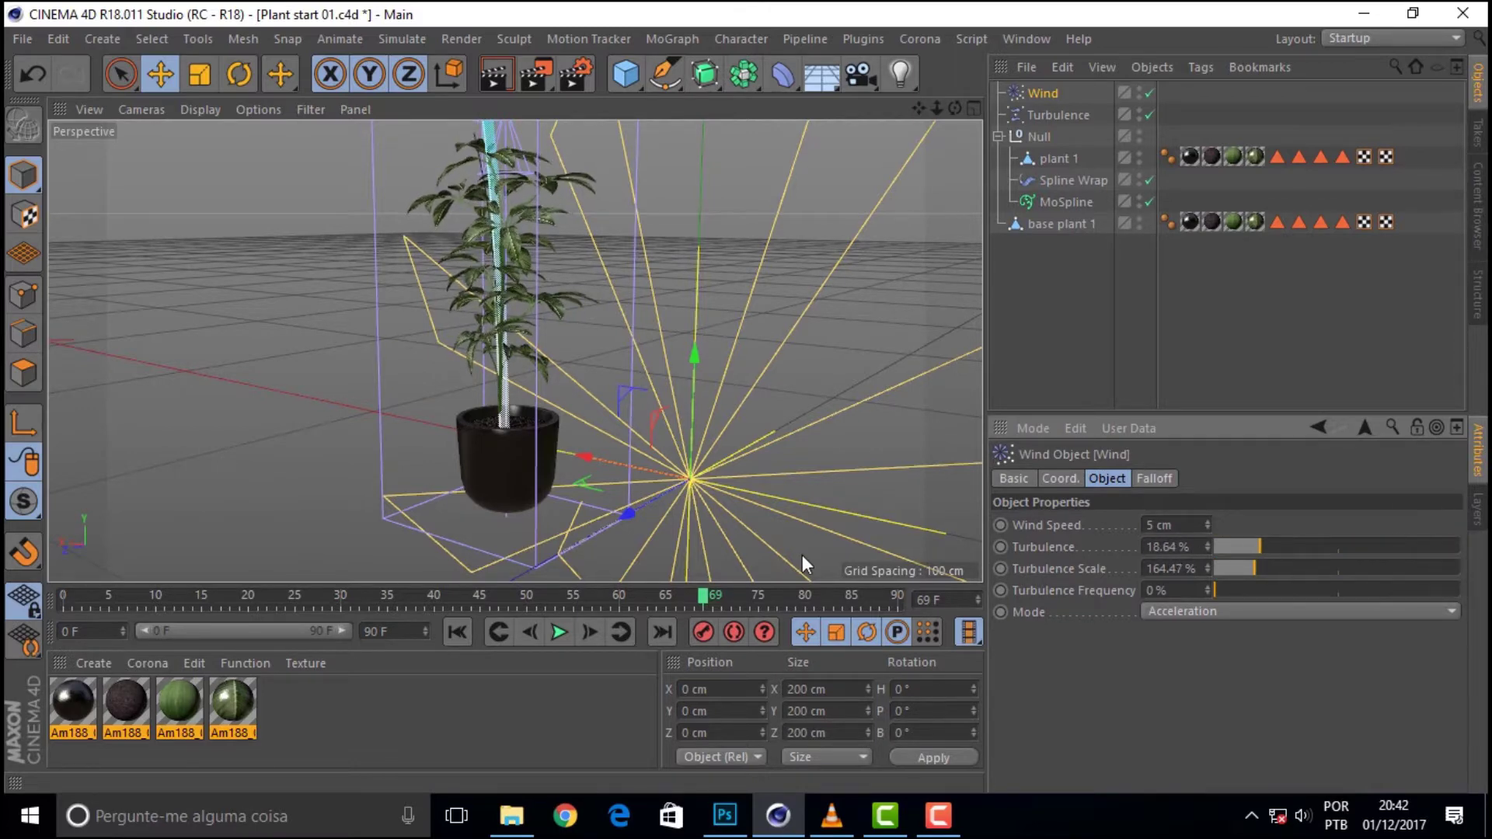
pyautogui.moveTo(699, 596); pyautogui.dragTo(520, 589)
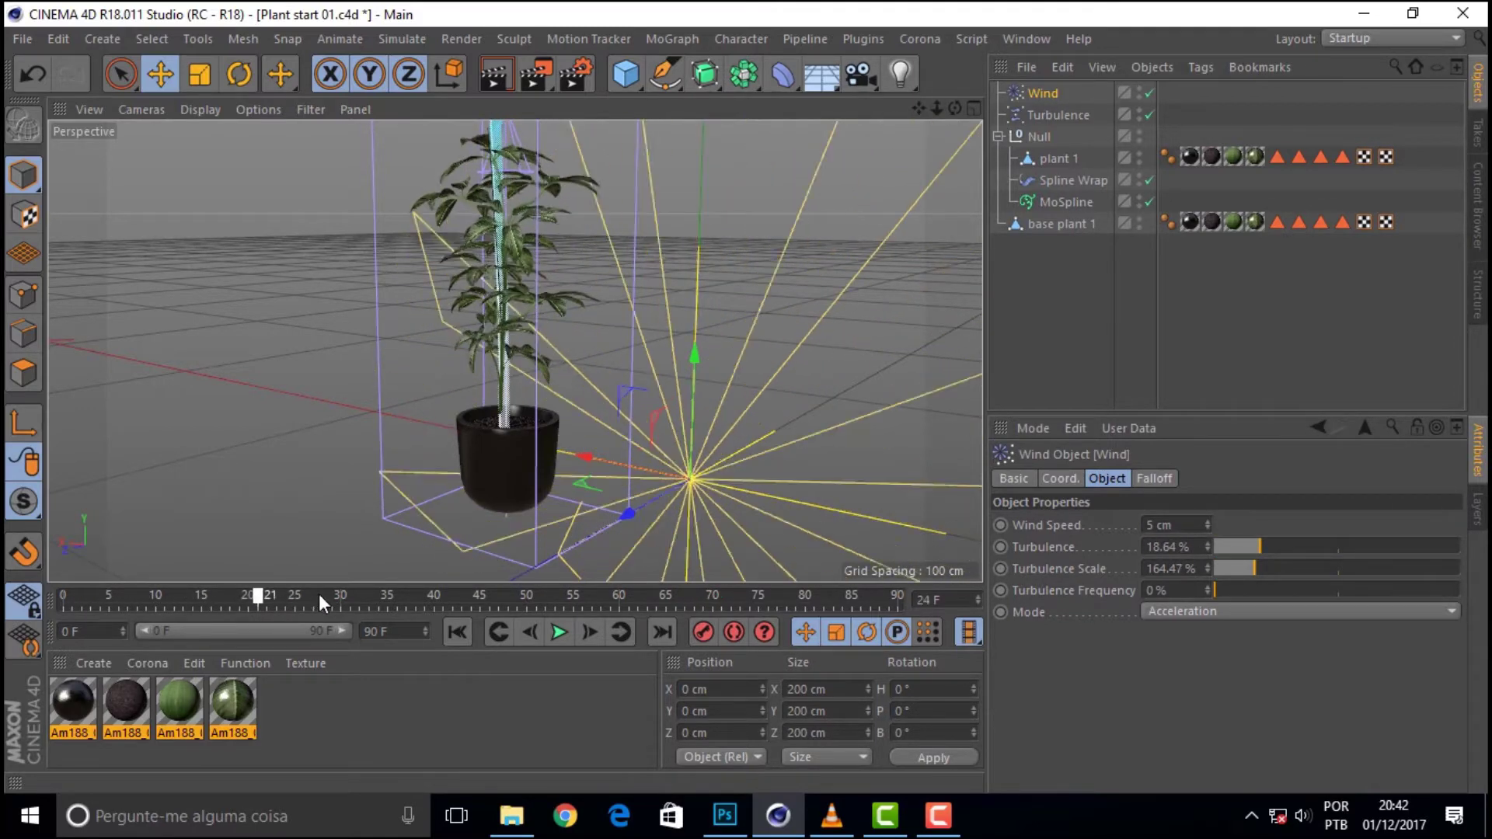
pyautogui.moveTo(520, 589); pyautogui.dragTo(592, 595)
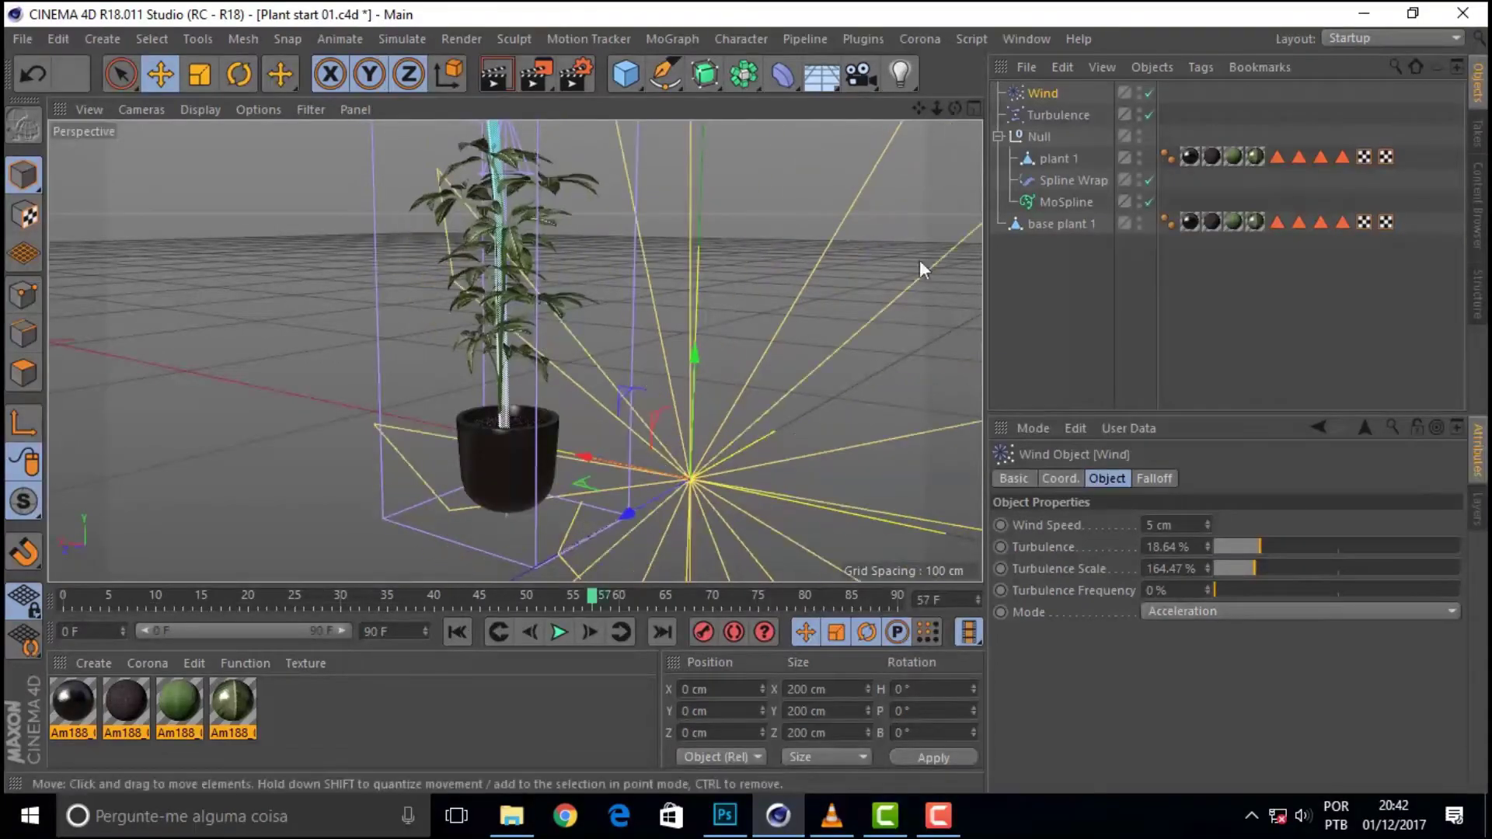
pyautogui.moveTo(949, 112); pyautogui.dragTo(997, 272)
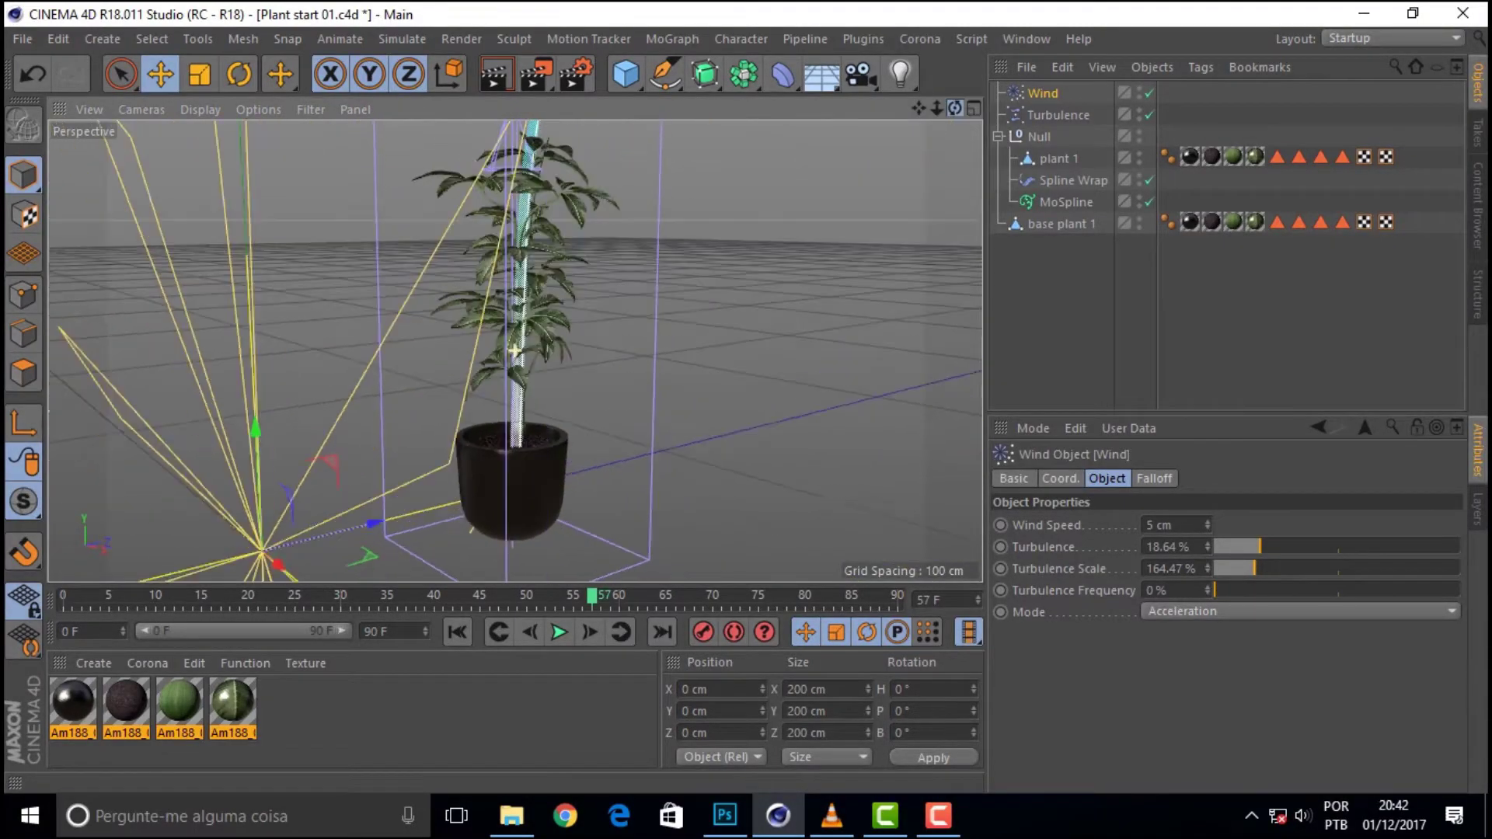
pyautogui.click(938, 825)
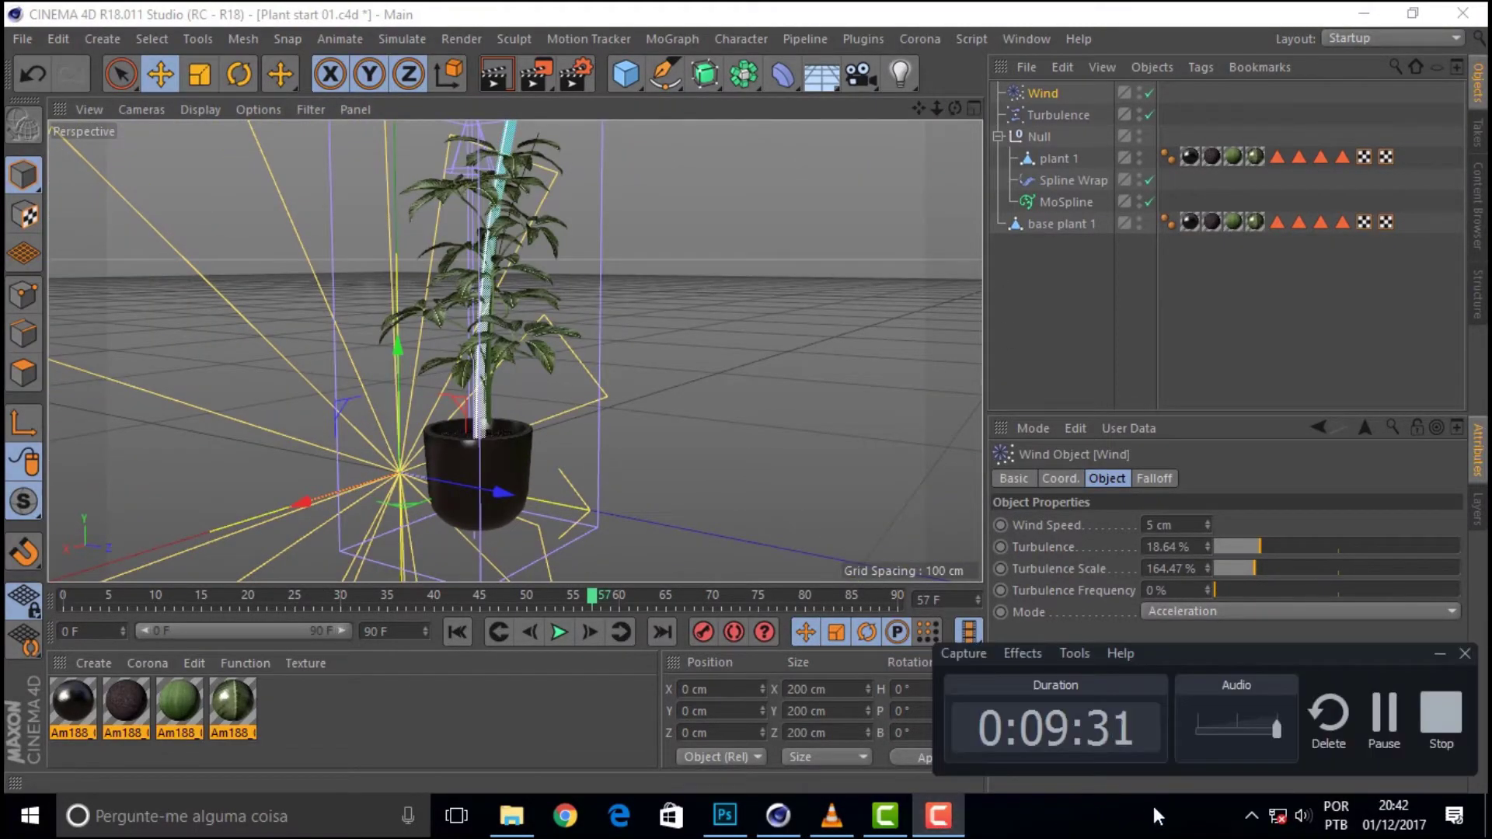